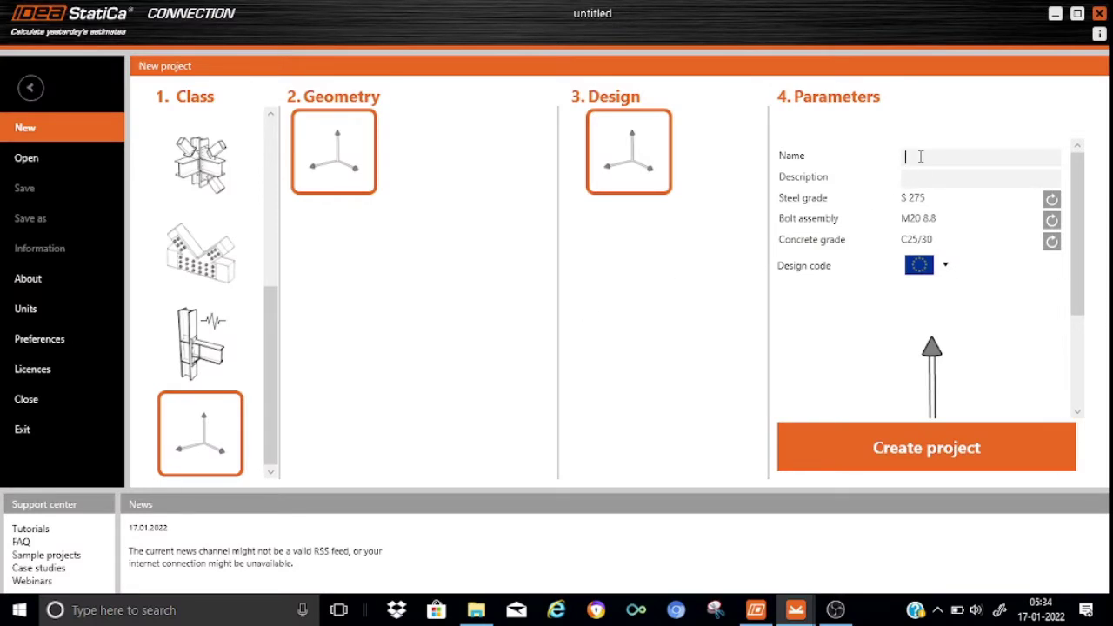
# Name the new project "Bracket design" and enter "in-plane moment" as its description.
pyautogui.write('Bracket design')
pyautogui.click(918, 178)
pyautogui.write('in-plane moment')
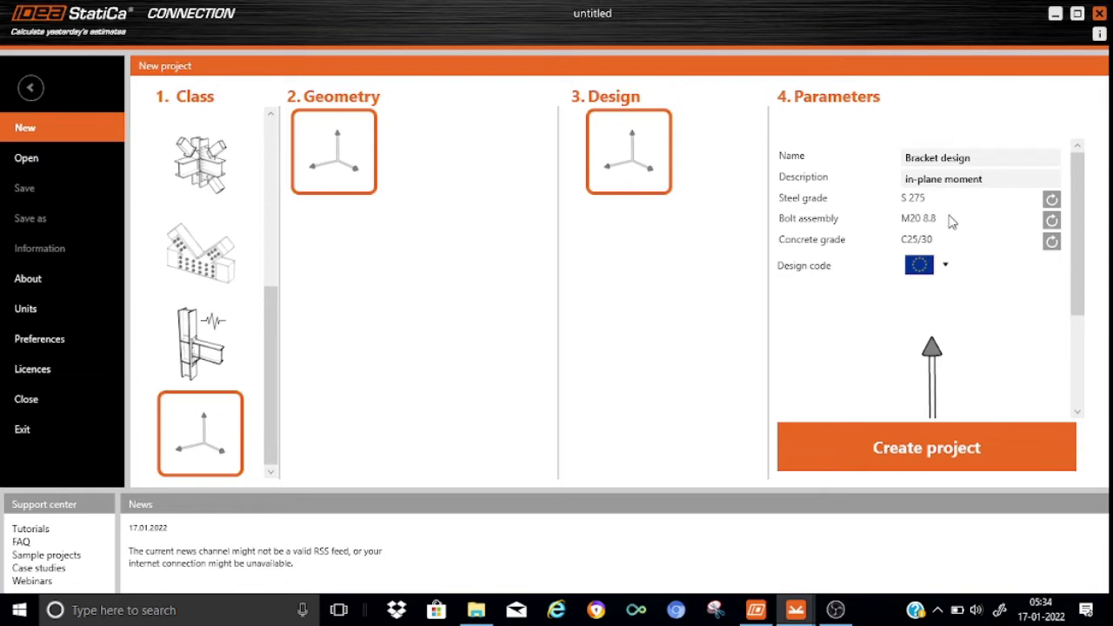
# Set the project's bolt assembly to M24 8.8 and create the project.
pyautogui.click(1052, 220)
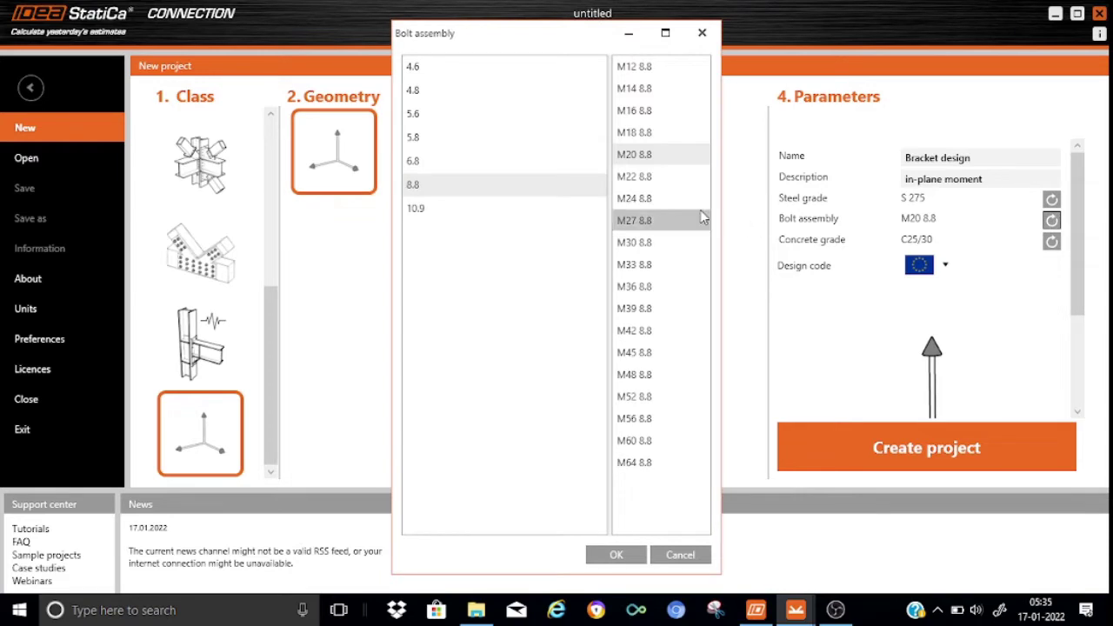
pyautogui.click(666, 204)
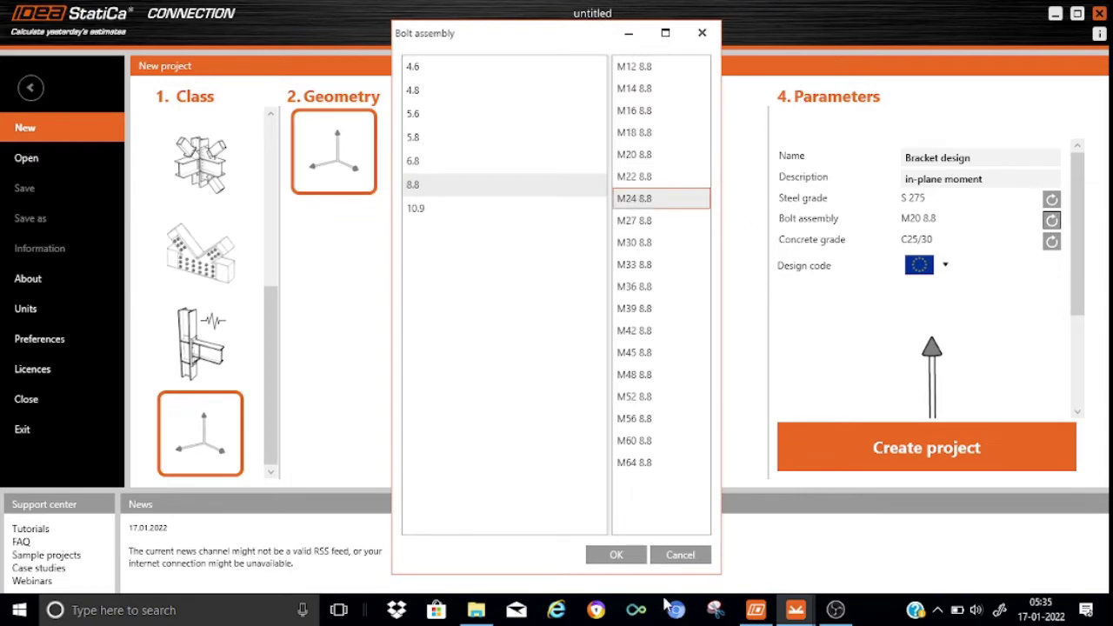
pyautogui.click(620, 559)
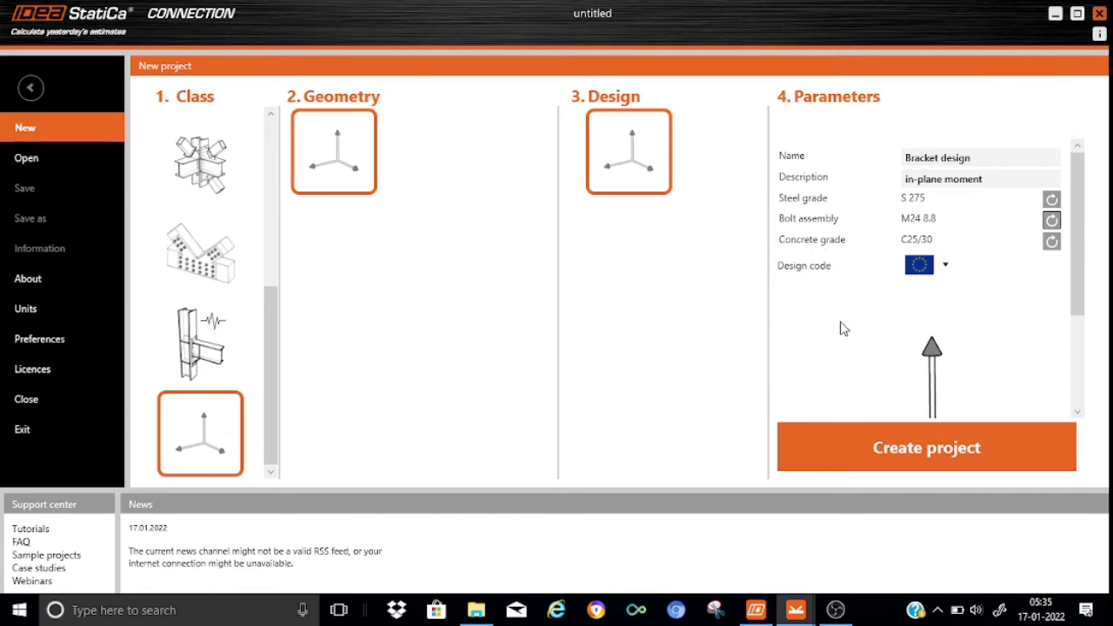
pyautogui.click(899, 449)
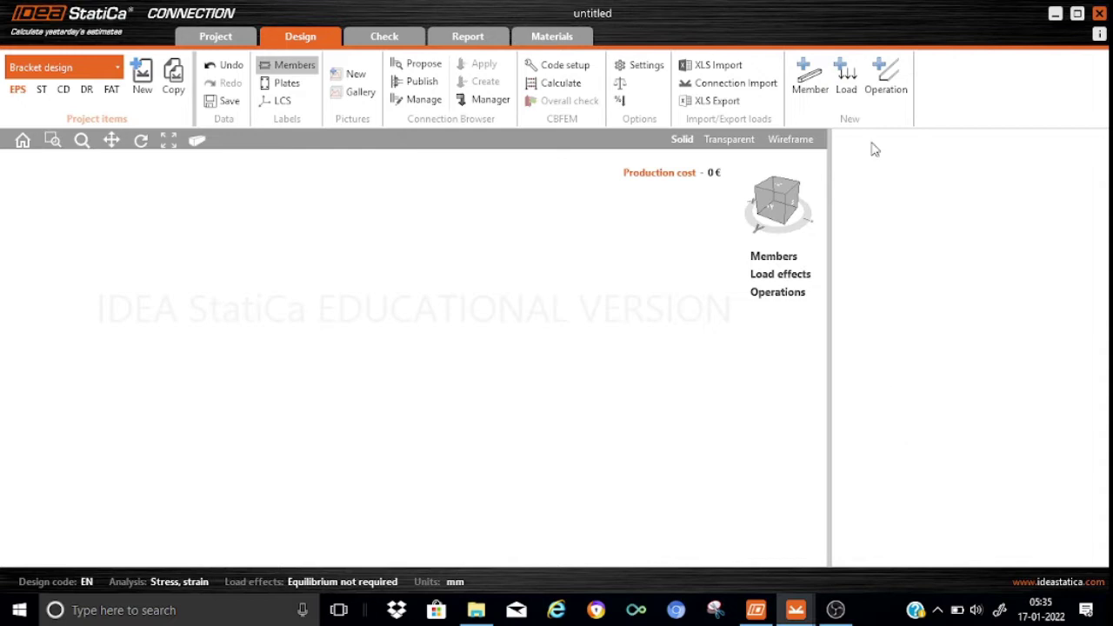
# Add a member with a rolled I cross-section, using the HEA450 shape.
pyautogui.click(808, 74)
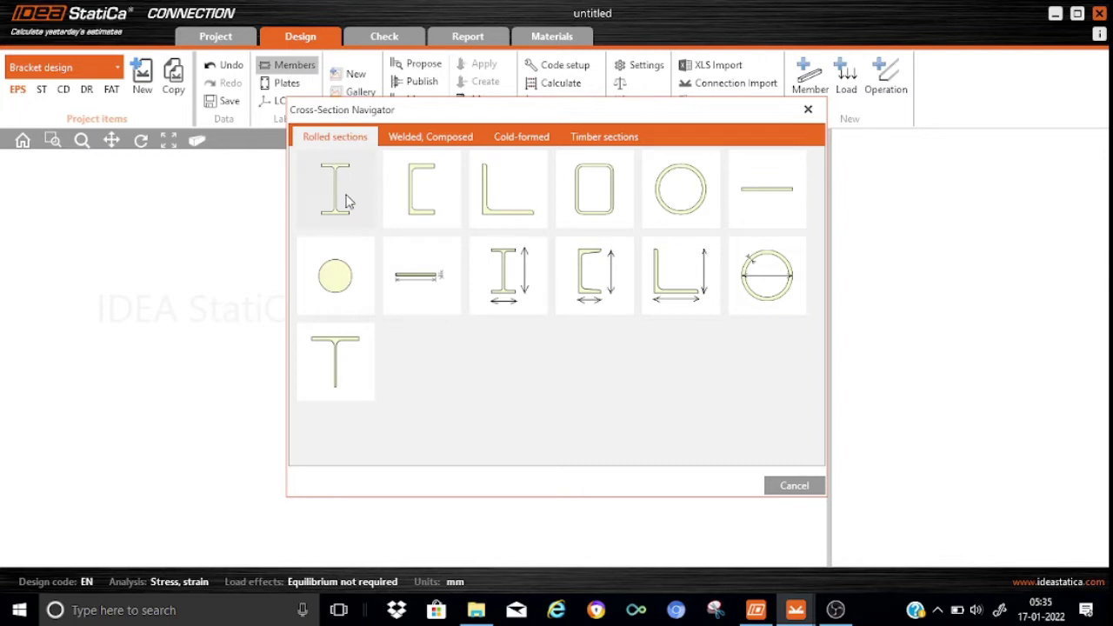
pyautogui.click(340, 197)
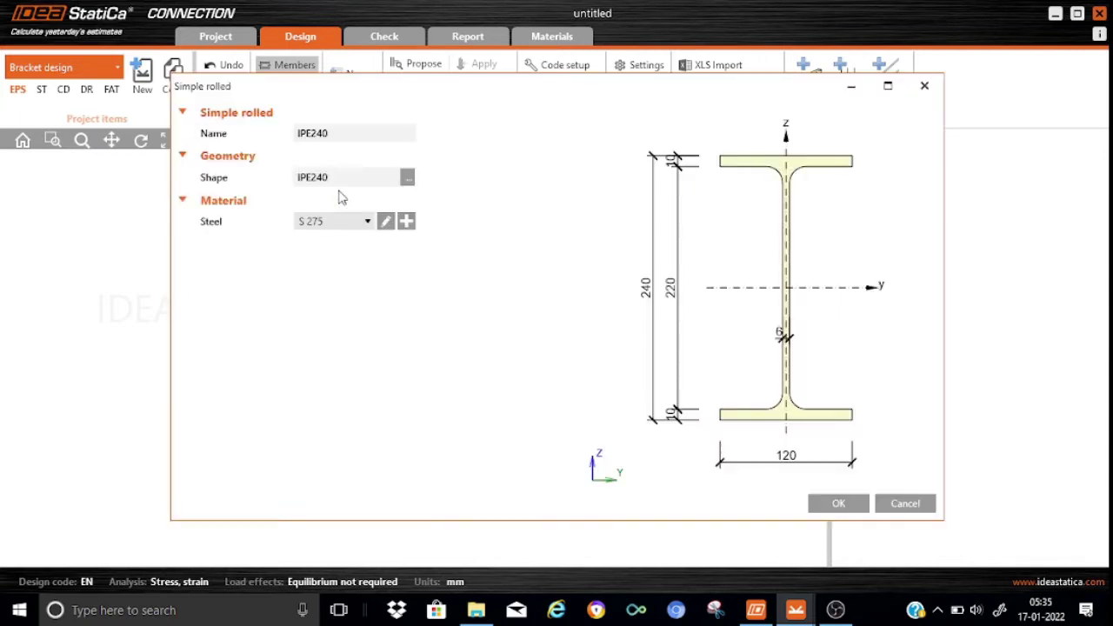
pyautogui.click(407, 178)
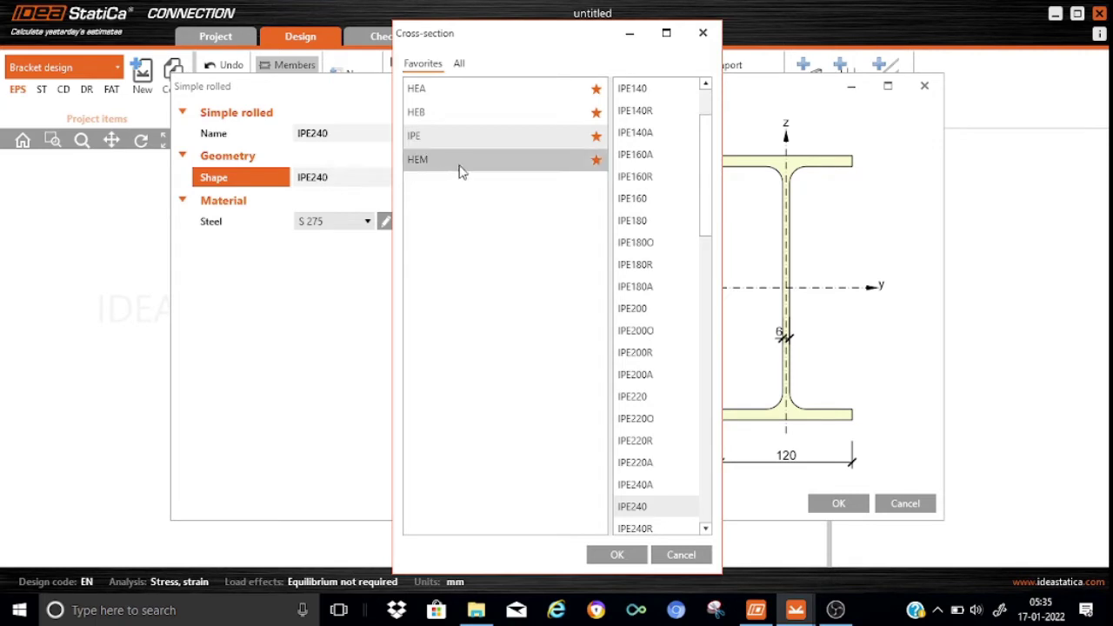
pyautogui.click(416, 91)
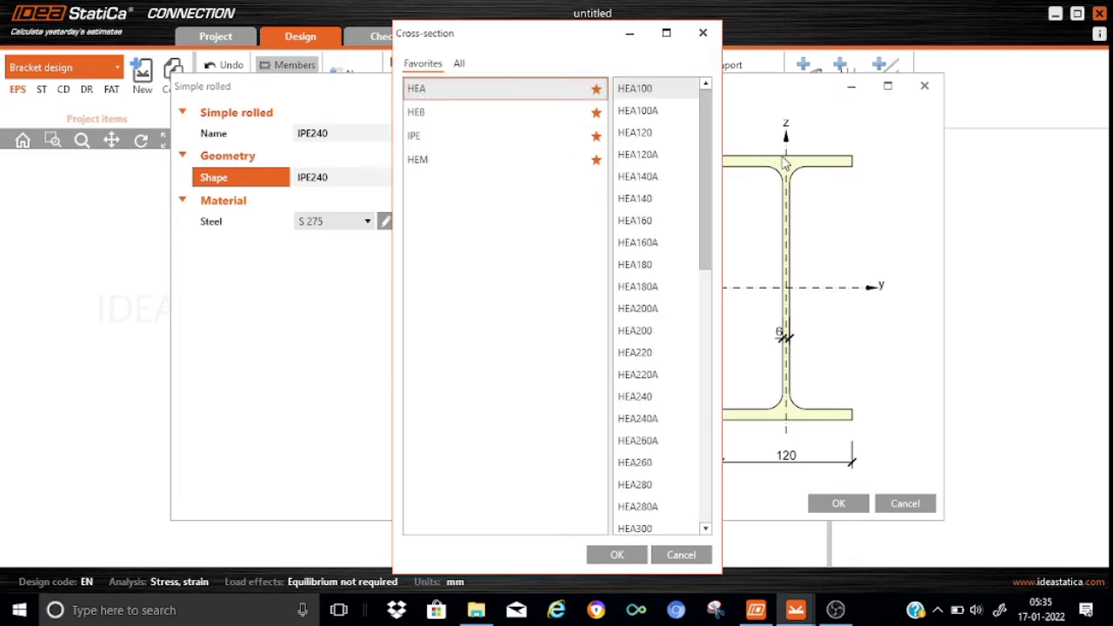
pyautogui.moveTo(704, 198); pyautogui.dragTo(721, 386)
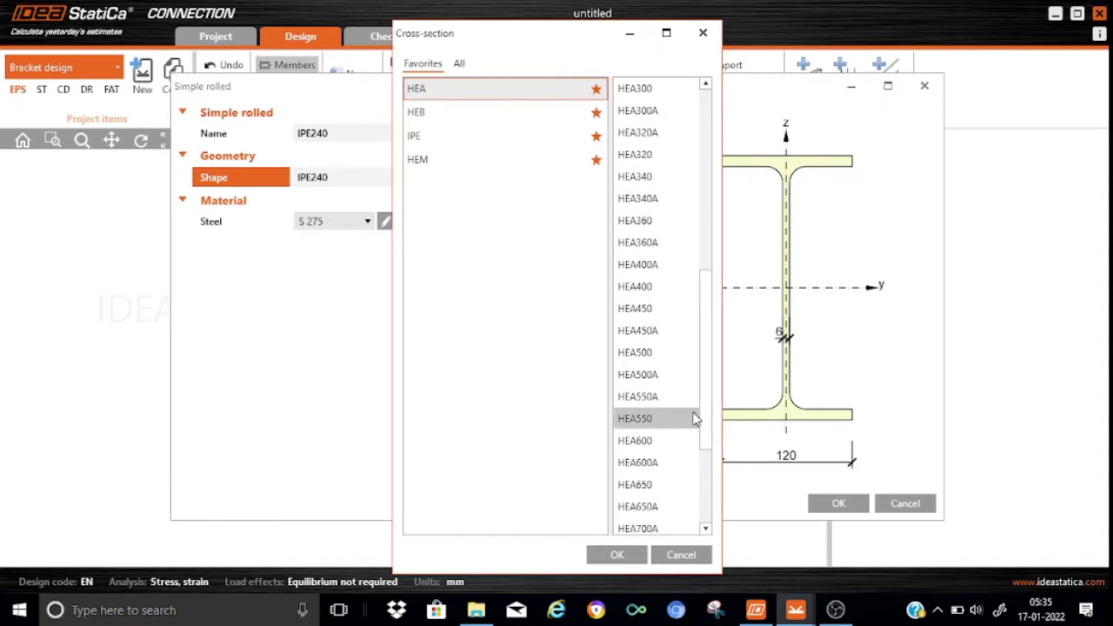
pyautogui.click(653, 314)
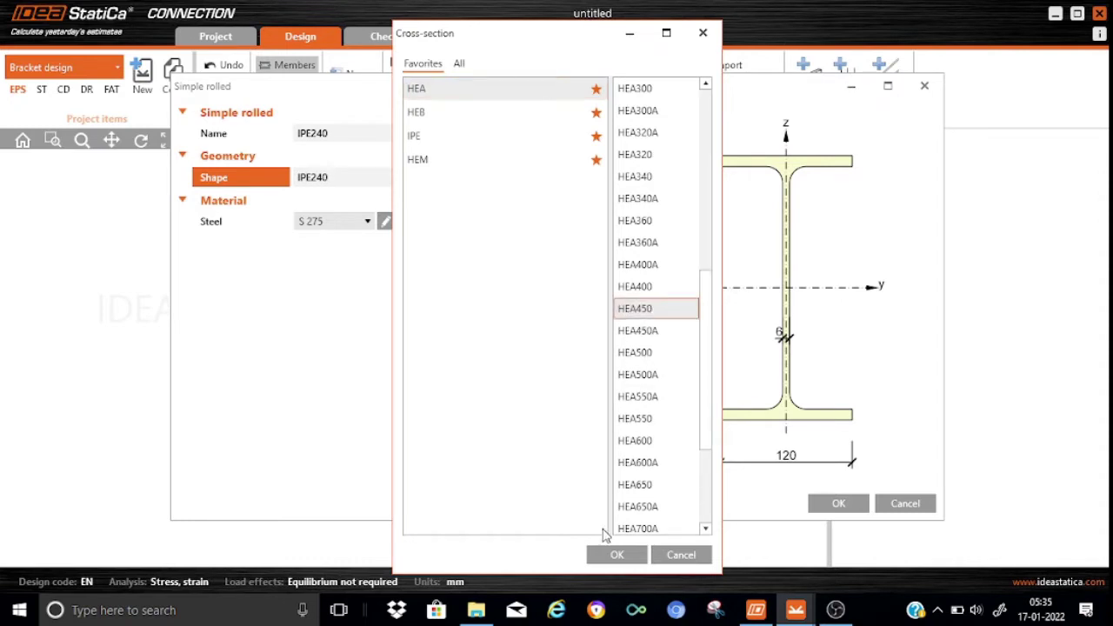
pyautogui.click(609, 556)
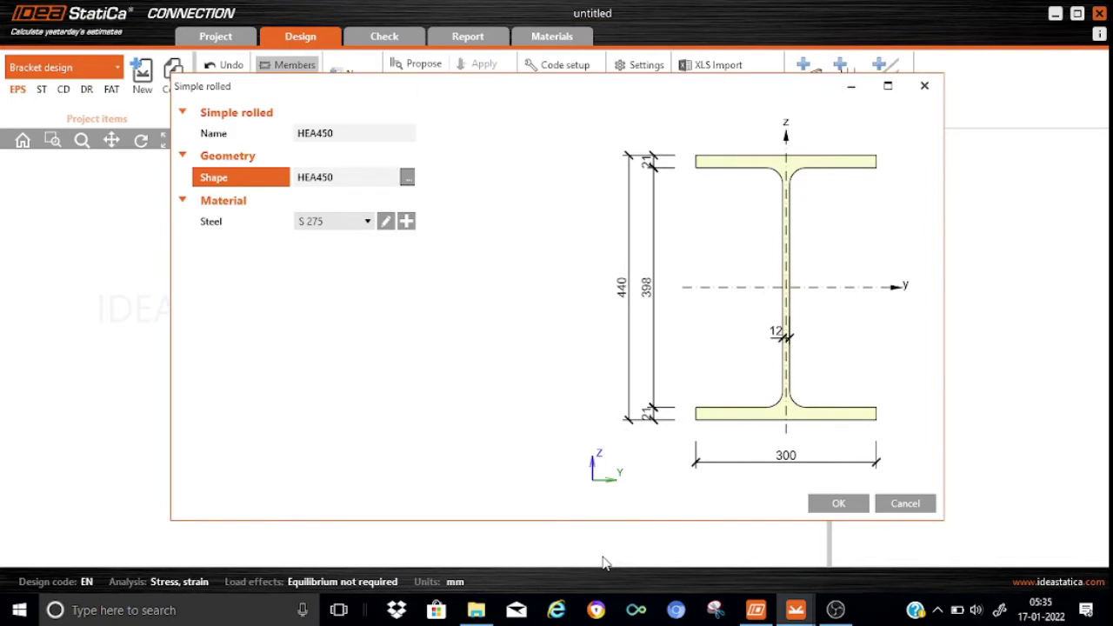
pyautogui.click(826, 512)
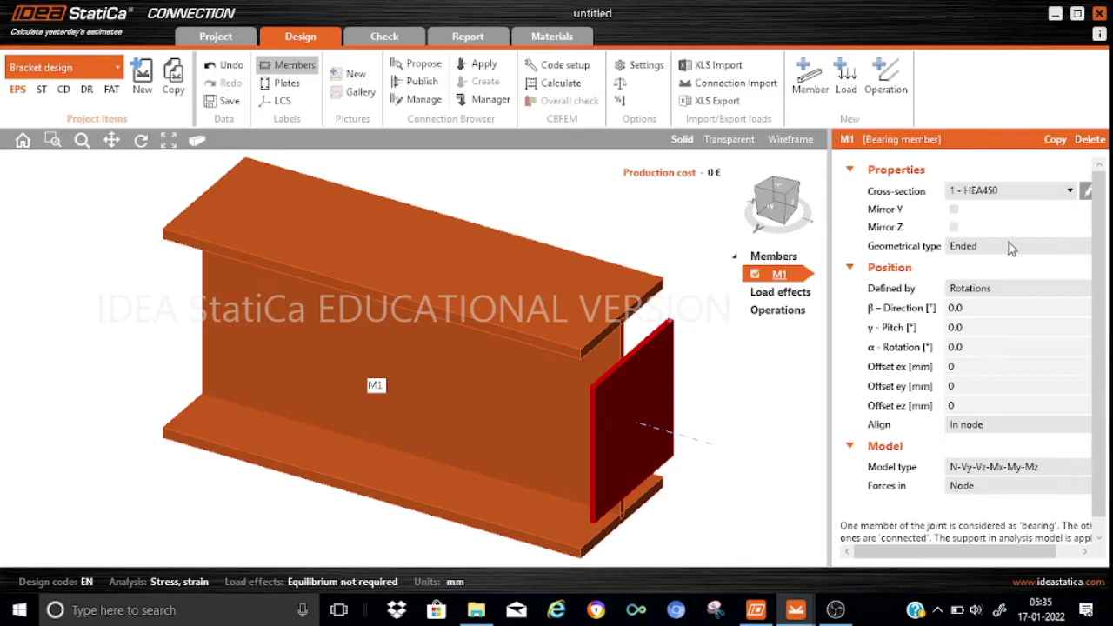
# Make member M1 continuous and set its pitch to 90°.
pyautogui.click(1015, 246)
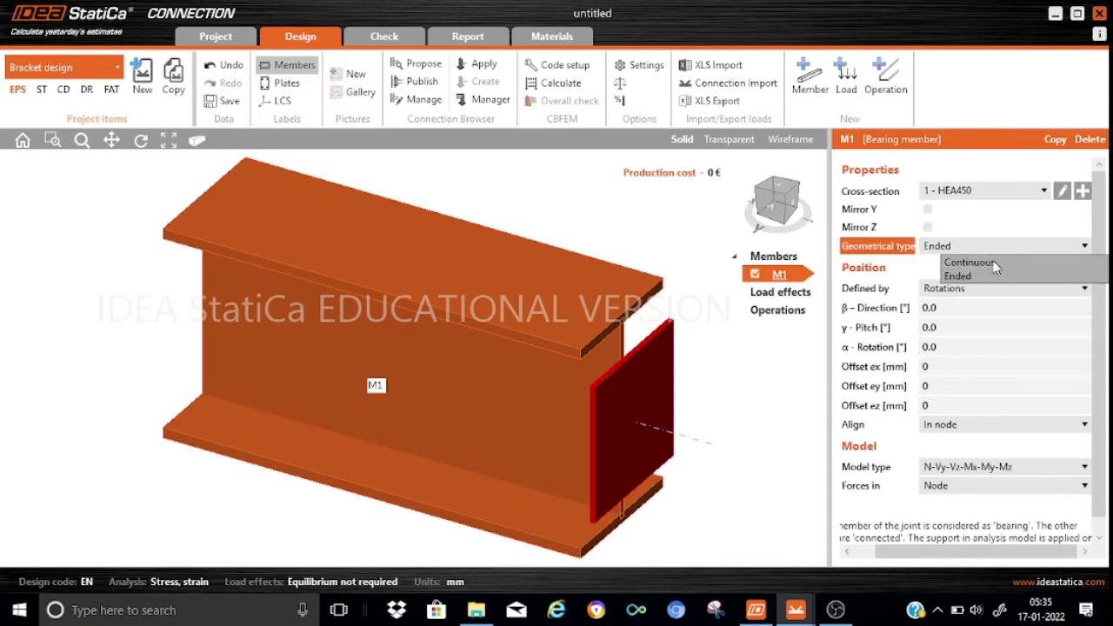
pyautogui.click(995, 264)
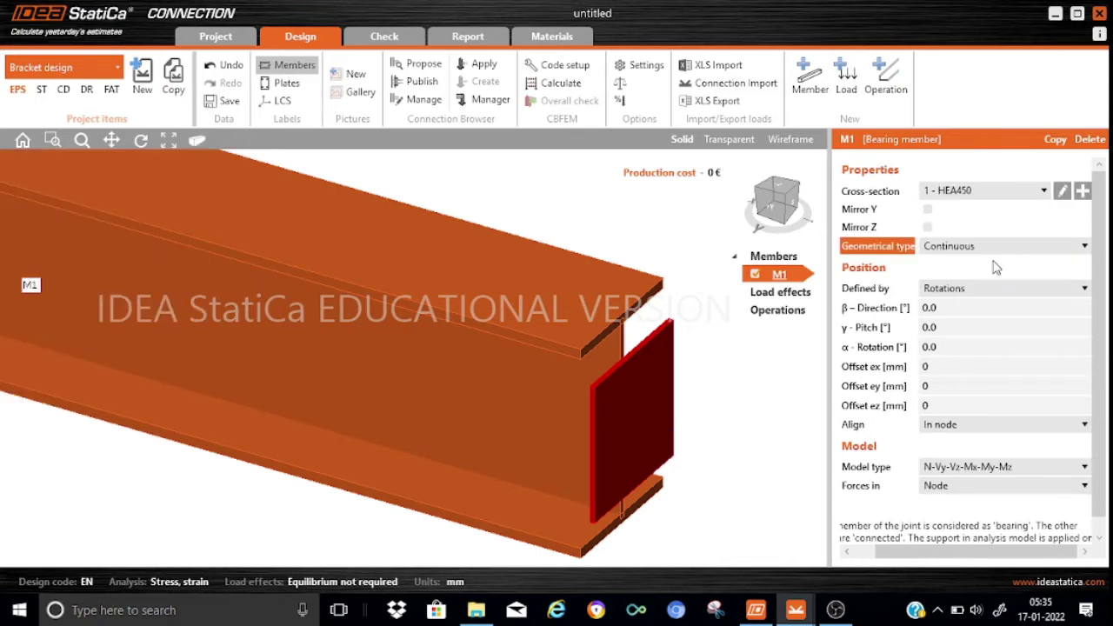
pyautogui.click(949, 327)
pyautogui.press('BackSpace')
pyautogui.press('BackSpace')
pyautogui.press('BackSpace')
pyautogui.write('90')
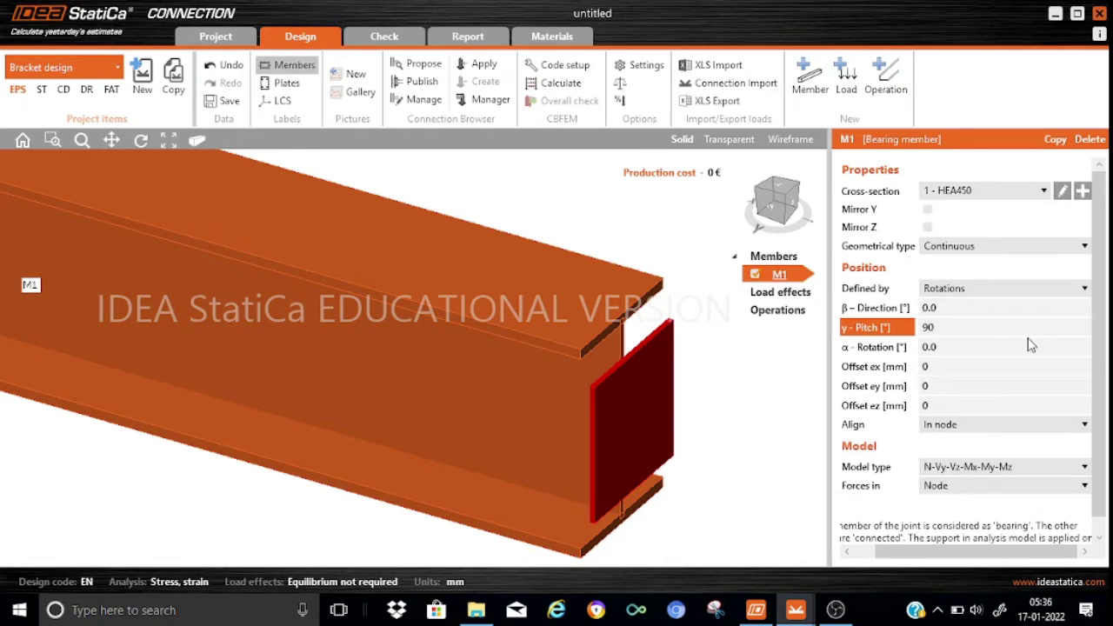
# Set member M1's α rotation to 90° and switch the 3D view to perspective.
pyautogui.click(955, 348)
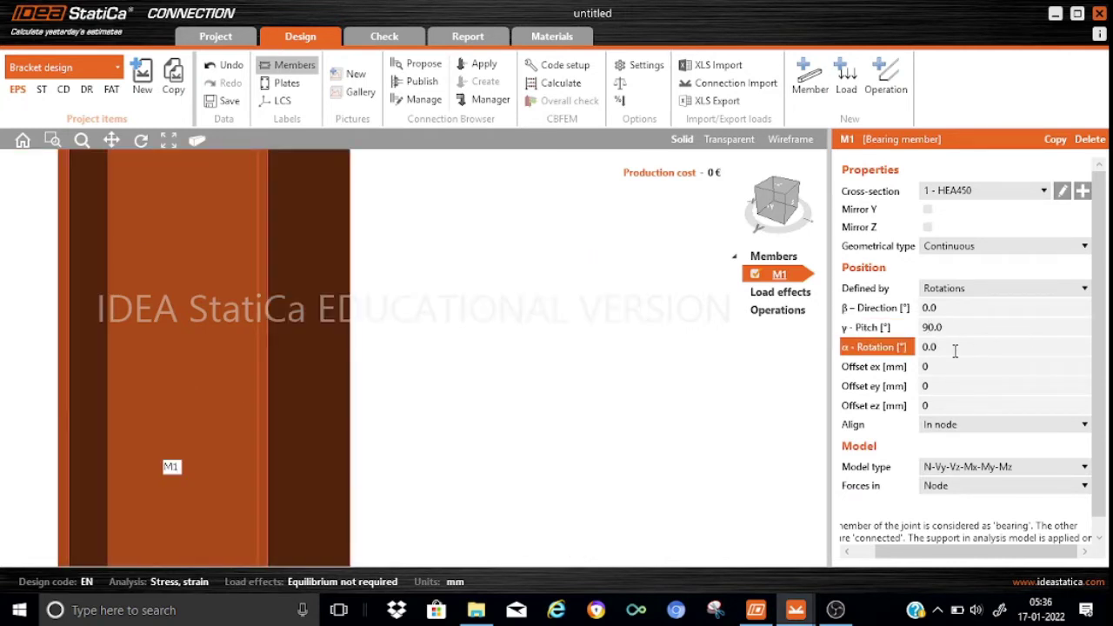
pyautogui.press('BackSpace')
pyautogui.press('BackSpace')
pyautogui.press('BackSpace')
pyautogui.write('90')
pyautogui.press('Tab')
pyautogui.press('Tab')
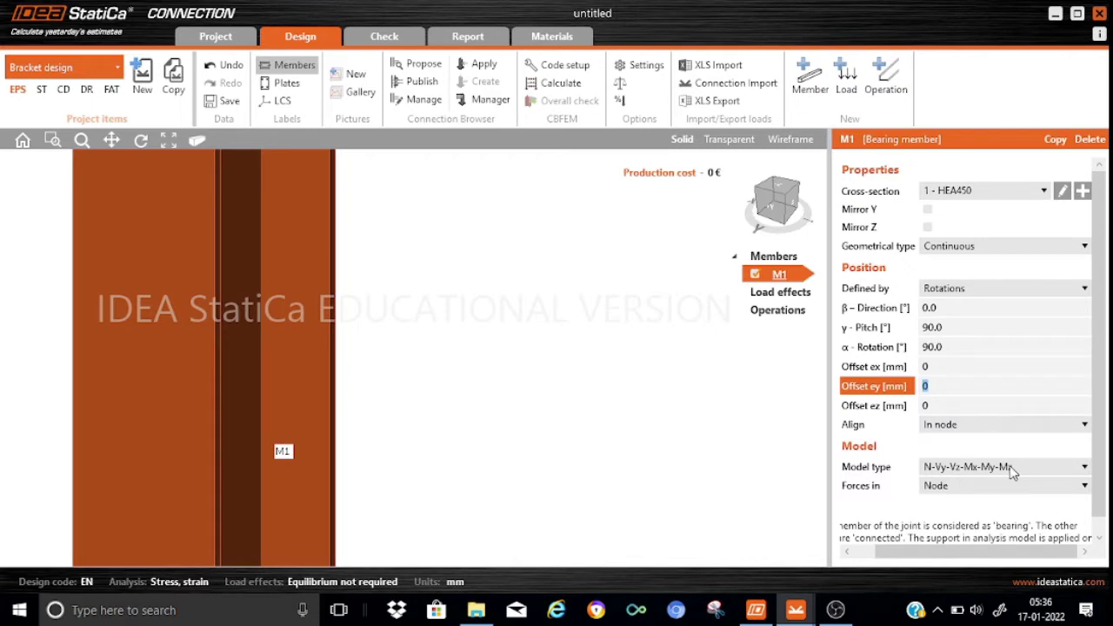
pyautogui.click(195, 144)
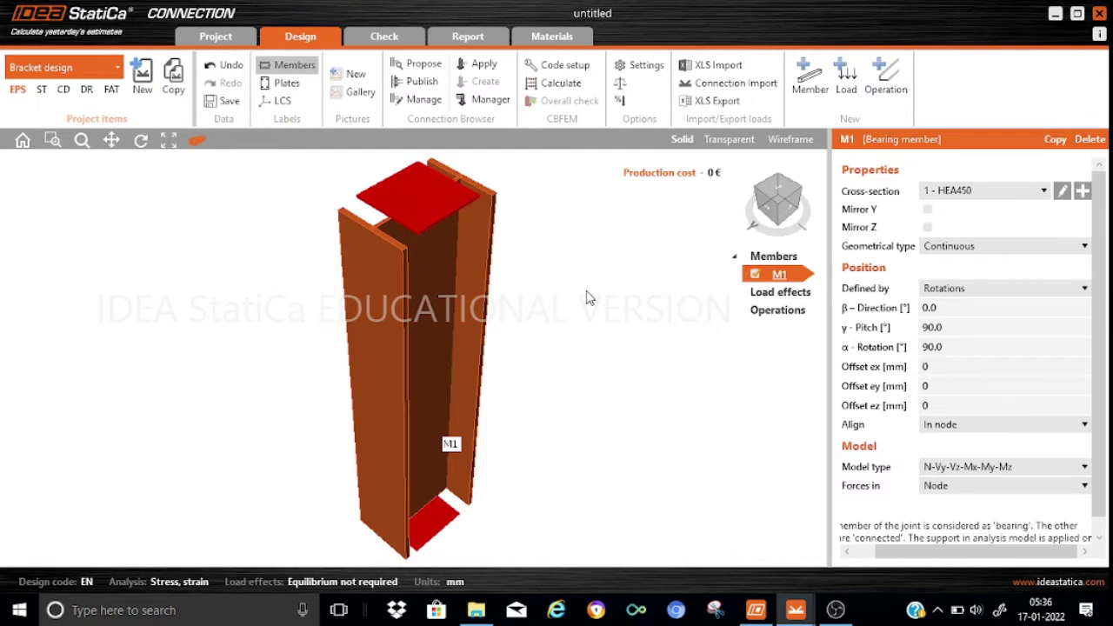
# Add a splice plate operation that uses the M24 8.8 bolt assembly.
pyautogui.click(887, 76)
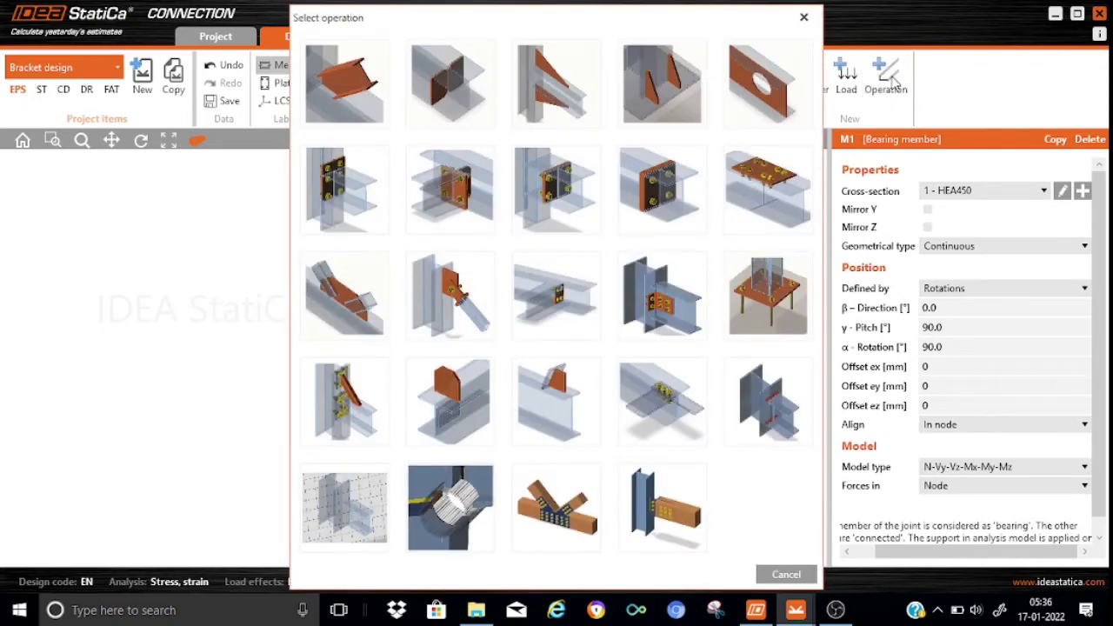
pyautogui.click(779, 206)
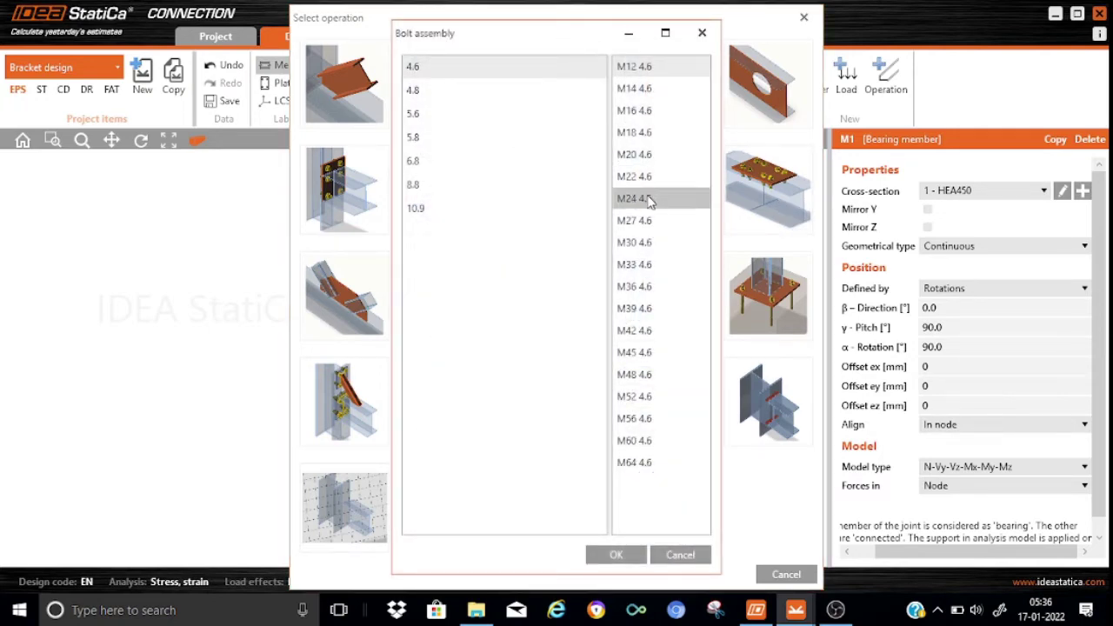
pyautogui.click(450, 185)
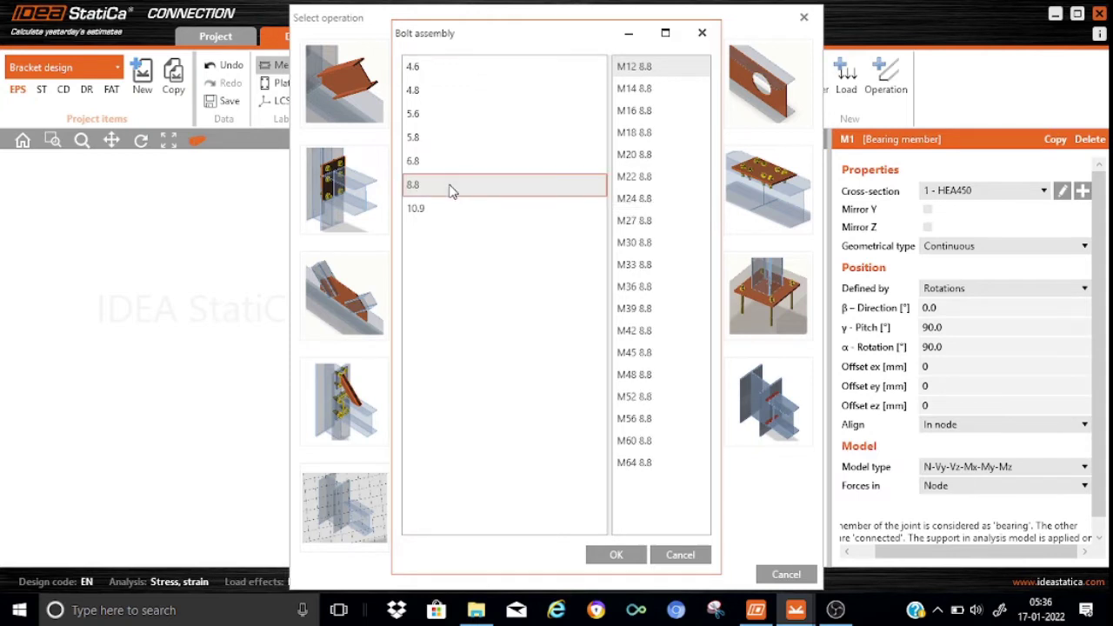
pyautogui.click(640, 200)
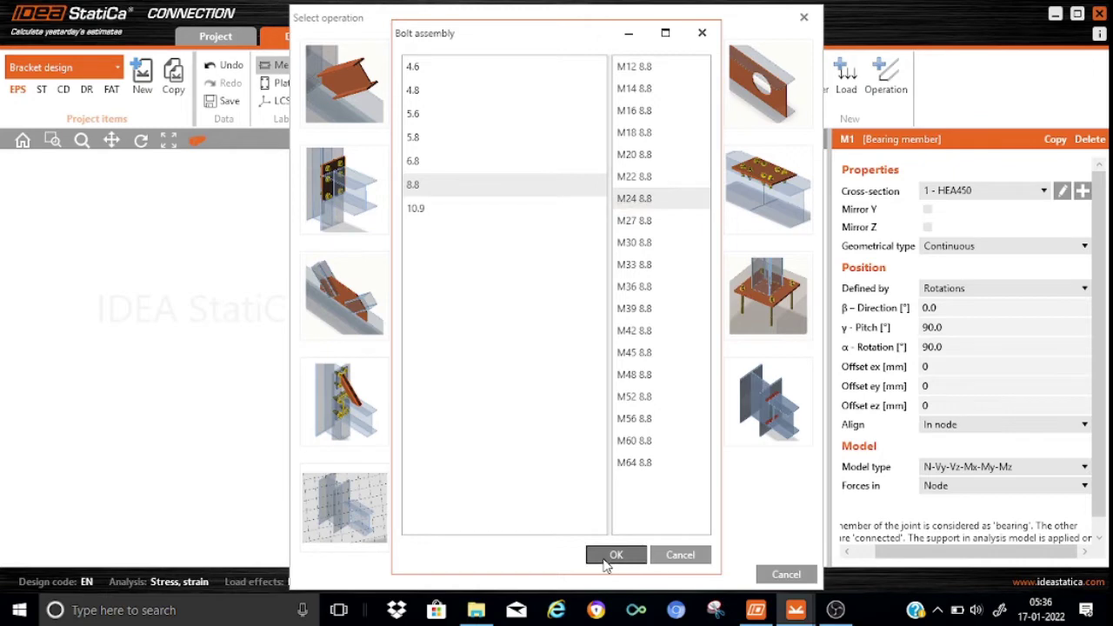
pyautogui.click(612, 556)
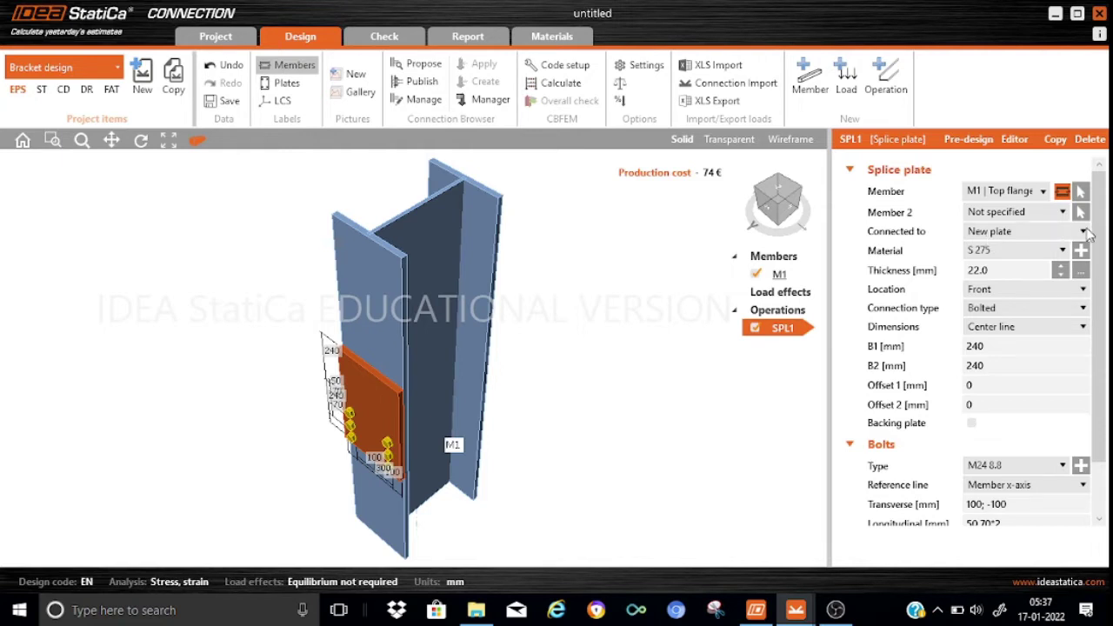
# Set the splice plate's thickness to 20 mm.
pyautogui.click(996, 269)
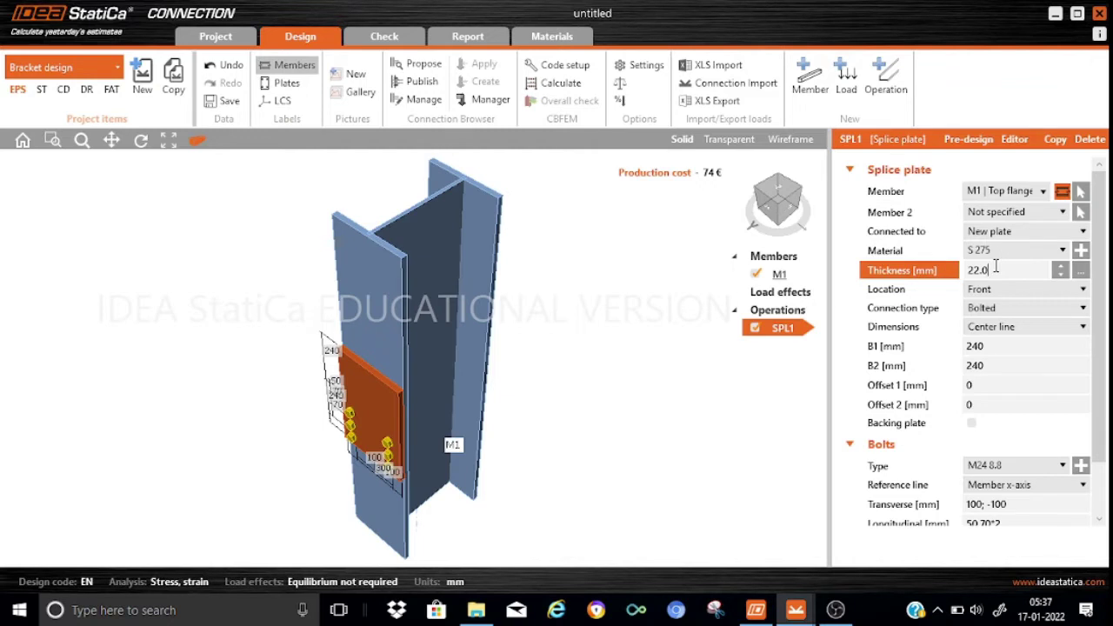
pyautogui.press('BackSpace')
pyautogui.press('BackSpace')
pyautogui.press('BackSpace')
pyautogui.write('0')
# Set the splice plate's B1 dimension to 450 mm and its B2 dimension to 0 mm.
pyautogui.click(1000, 350)
pyautogui.press('BackSpace')
pyautogui.press('BackSpace')
pyautogui.press('BackSpace')
pyautogui.write('450')
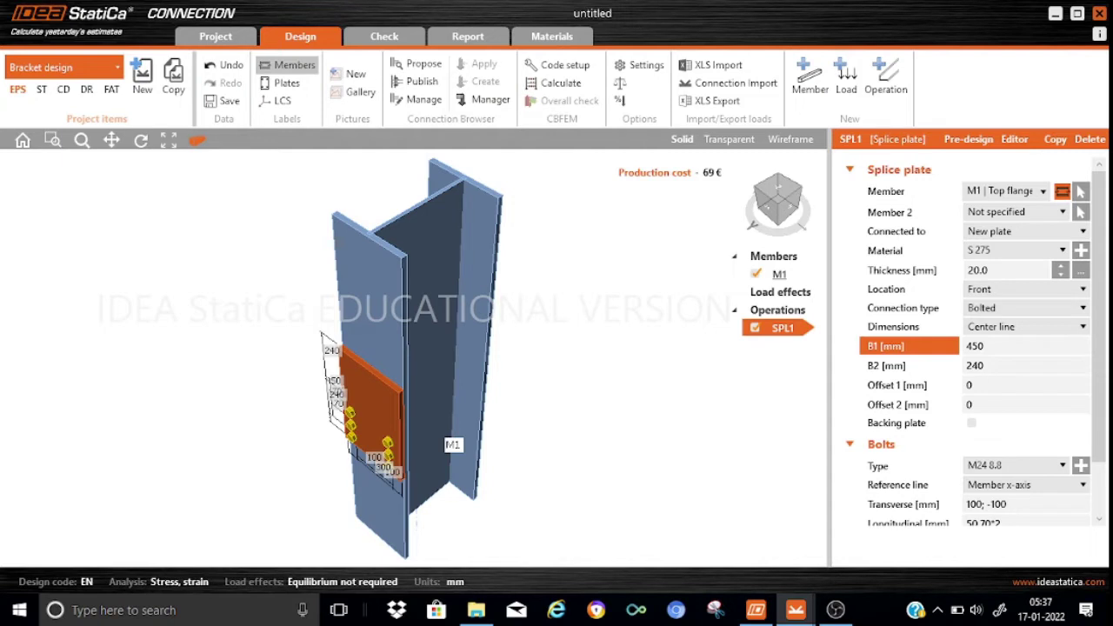
pyautogui.click(1001, 369)
pyautogui.press('BackSpace')
pyautogui.press('BackSpace')
pyautogui.press('BackSpace')
pyautogui.write('0')
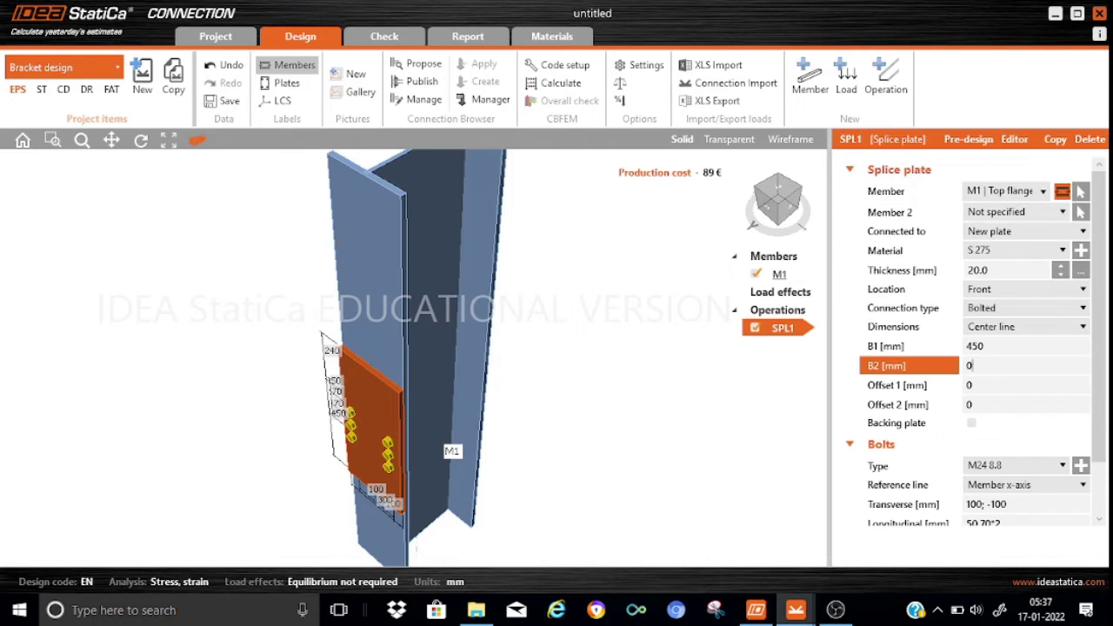
# Set the splice plate's Offset 1 to 400 mm and Offset 2 to -10 mm.
pyautogui.click(984, 385)
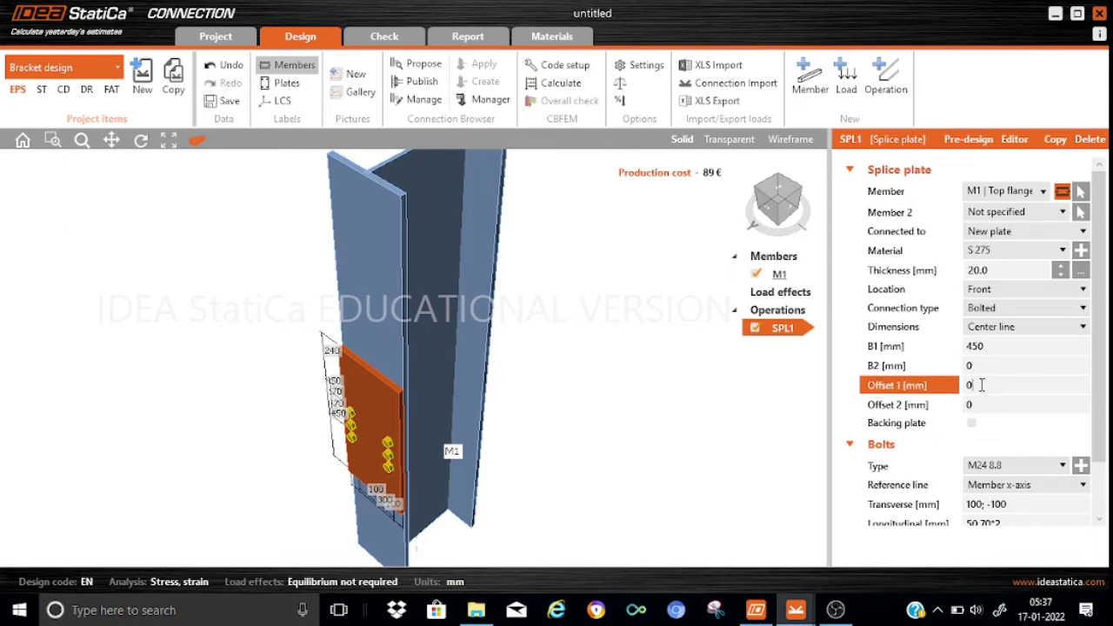
pyautogui.press('BackSpace')
pyautogui.write('400')
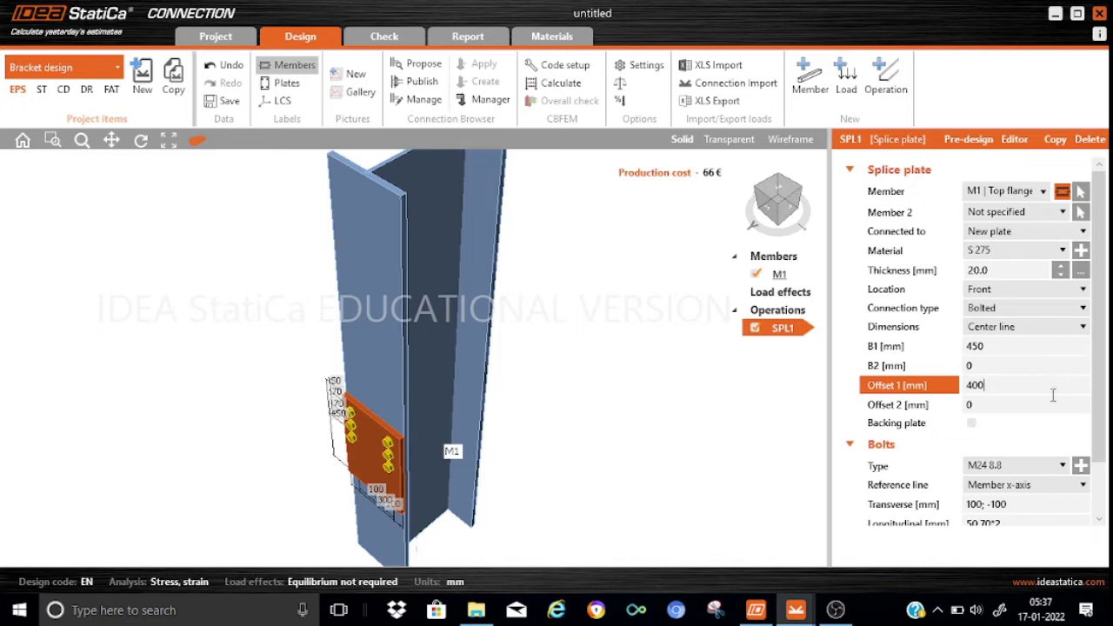
pyautogui.click(992, 407)
pyautogui.press('BackSpace')
pyautogui.write('-10')
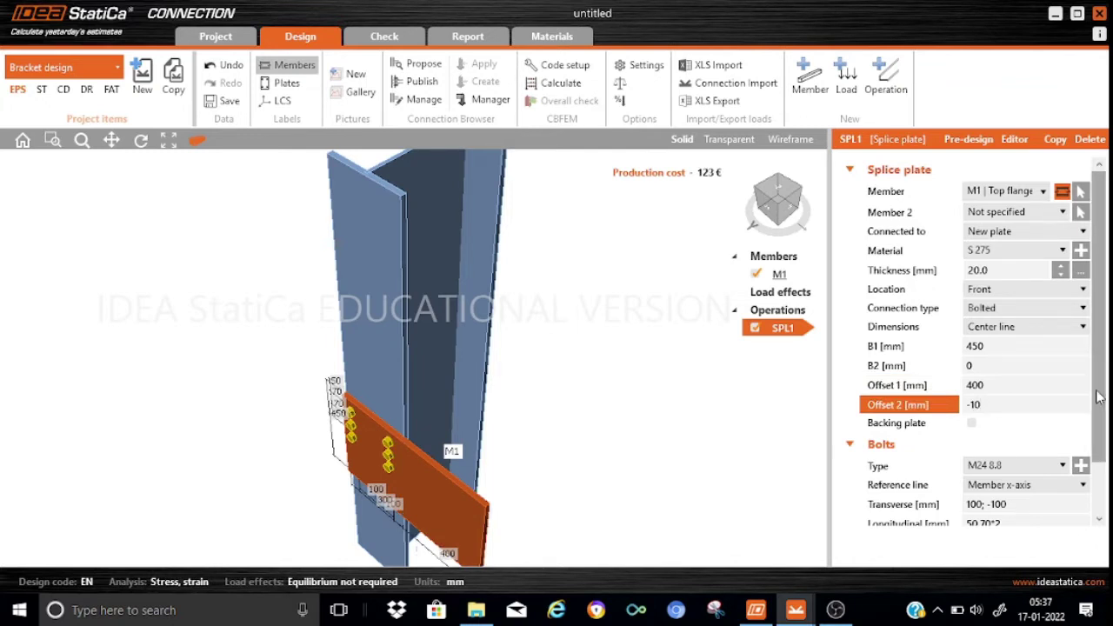
pyautogui.click(984, 366)
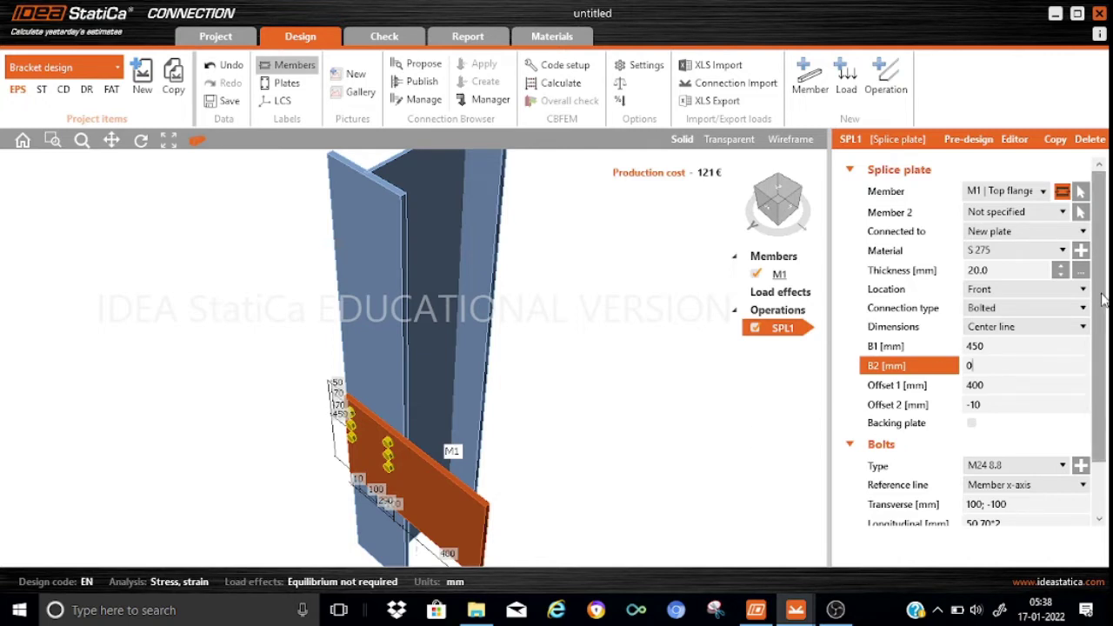
# Set the transverse positions of the splice plate's bolts to 70; -70 mm.
pyautogui.scroll(-2, 1102, 296)
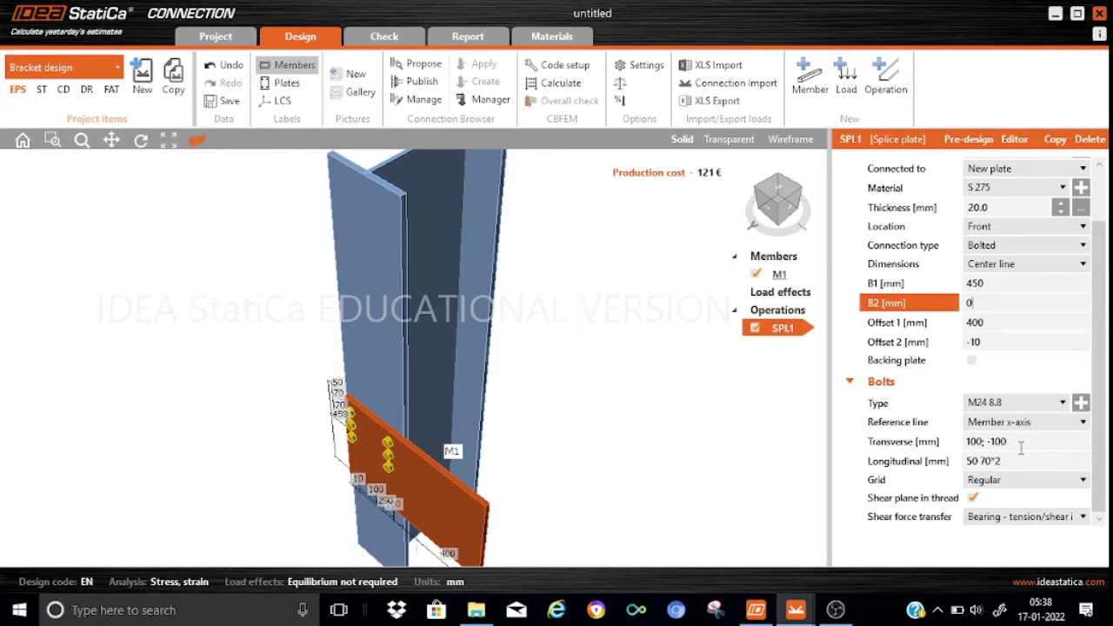
pyautogui.click(967, 441)
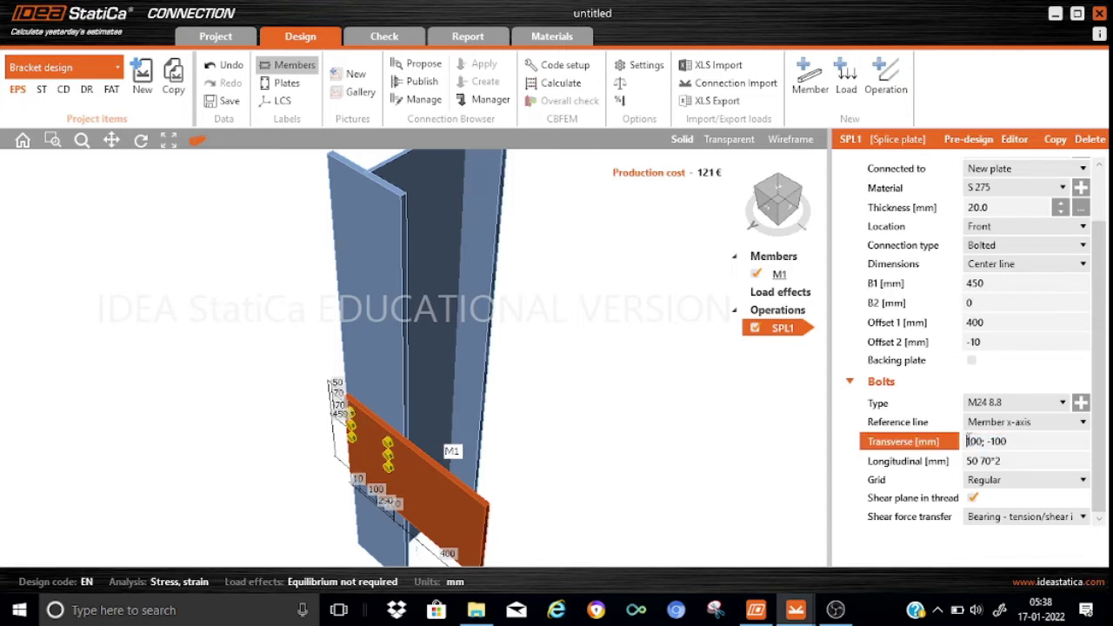
pyautogui.write('70')
pyautogui.press('Delete')
pyautogui.press('Delete')
pyautogui.press('Delete')
pyautogui.doubleClick(988, 441)
pyautogui.write('700')
pyautogui.press('BackSpace')
# Set the longitudinal spacing of the splice plate's bolts to 50 70*5 mm.
pyautogui.click(996, 460)
pyautogui.press('Return')
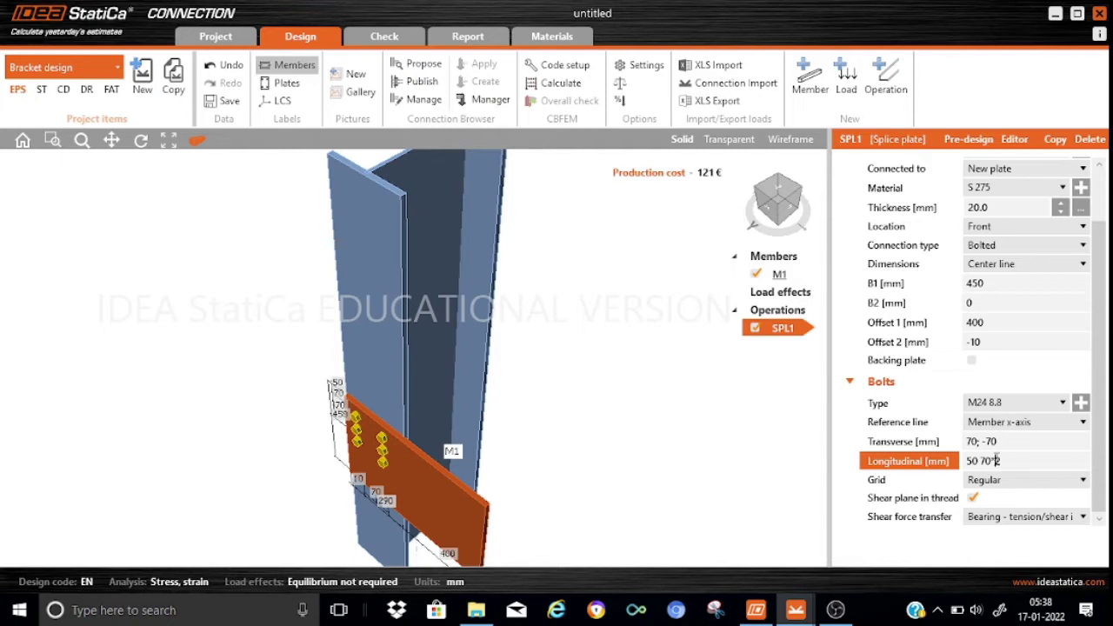
pyautogui.write('5')
pyautogui.press('Delete')
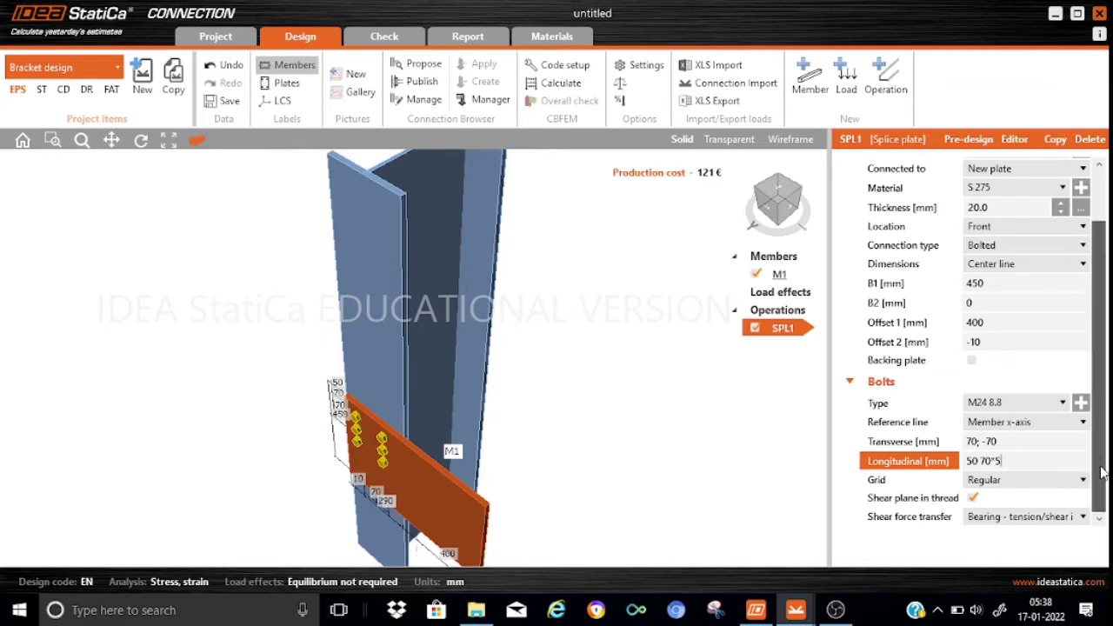
# Examine the splice plate and its bolt rows up close, without perspective, face-on and at an angle.
pyautogui.click(708, 487)
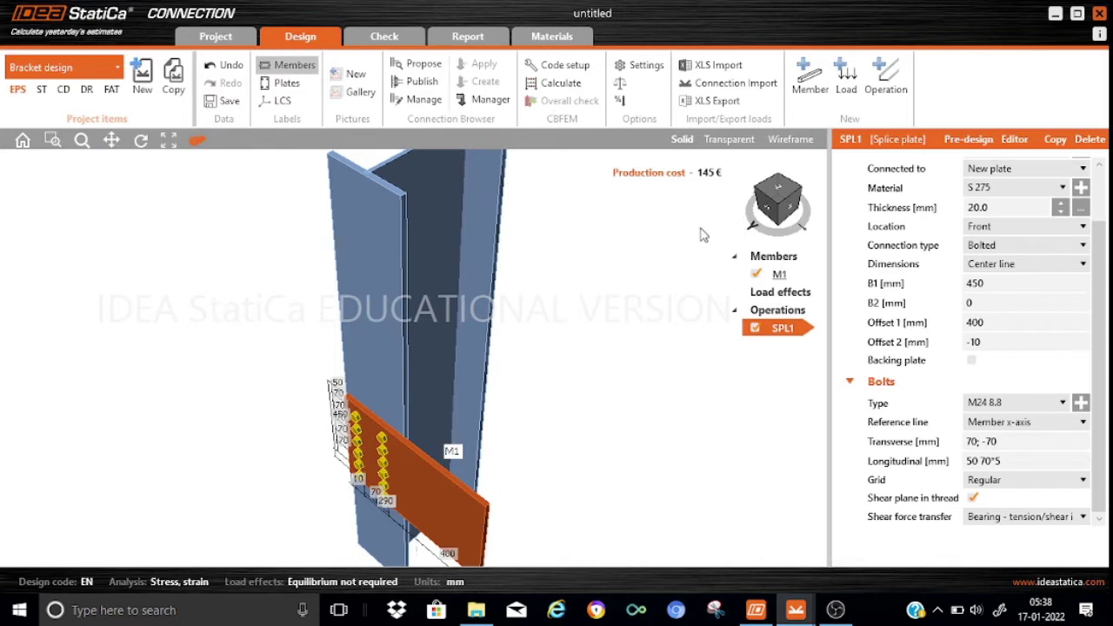
pyautogui.scroll(1, 596, 427)
pyautogui.scroll(2, 596, 427)
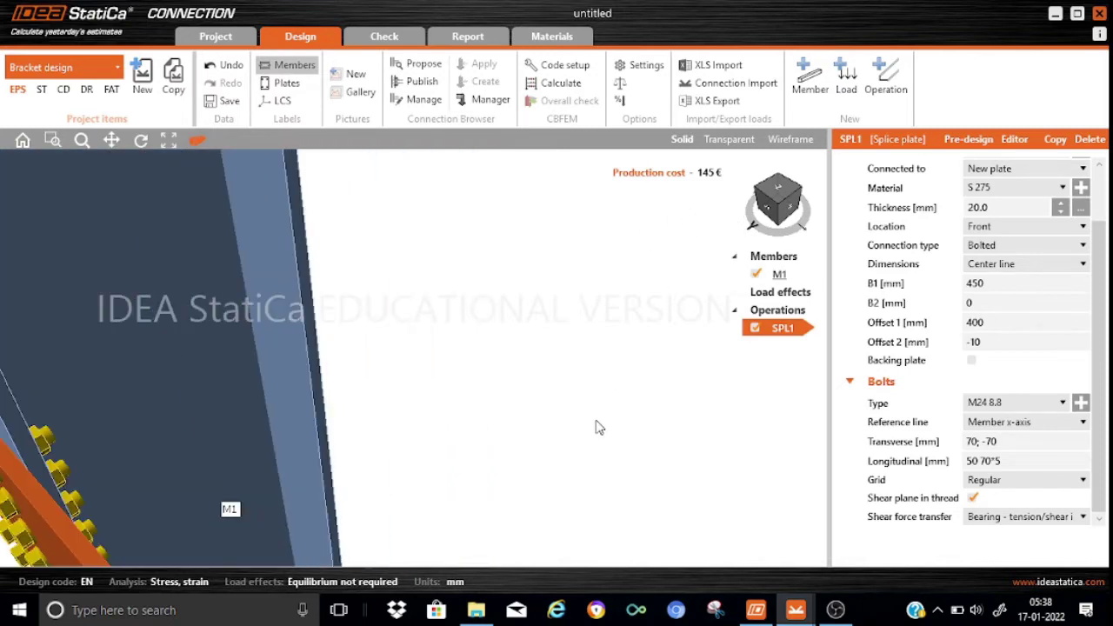
pyautogui.scroll(-3, 600, 426)
pyautogui.scroll(-3, 606, 426)
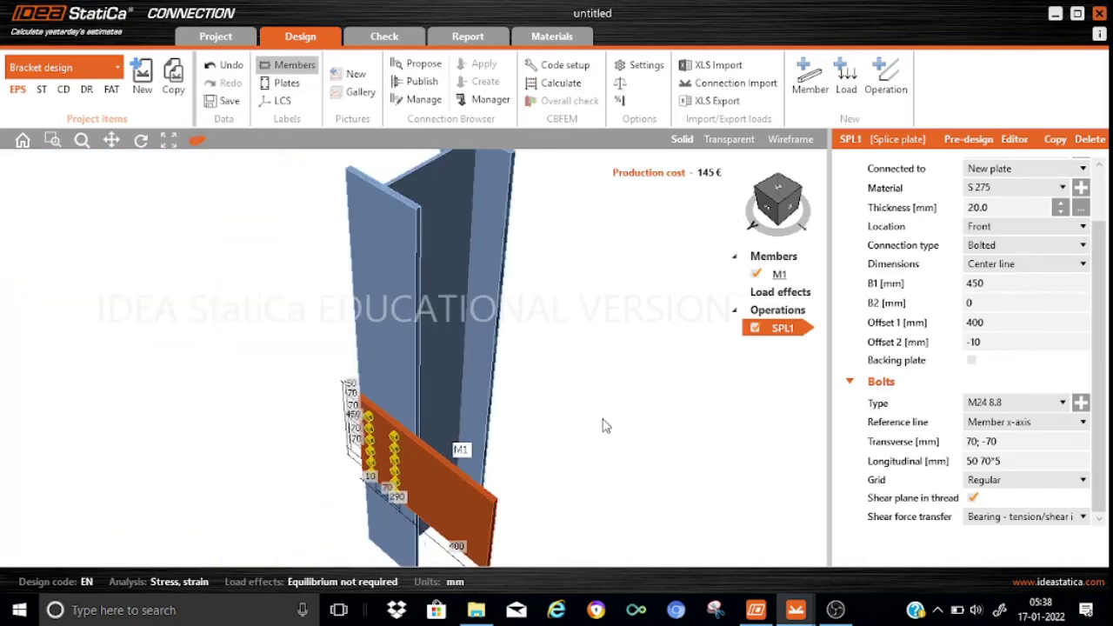
pyautogui.click(200, 141)
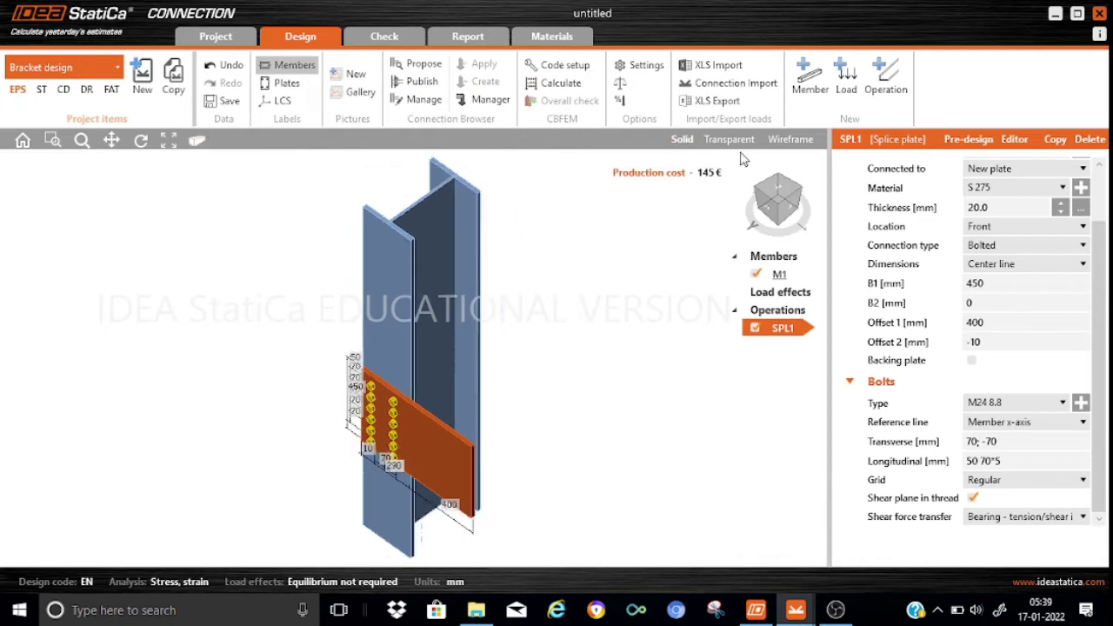
pyautogui.click(779, 211)
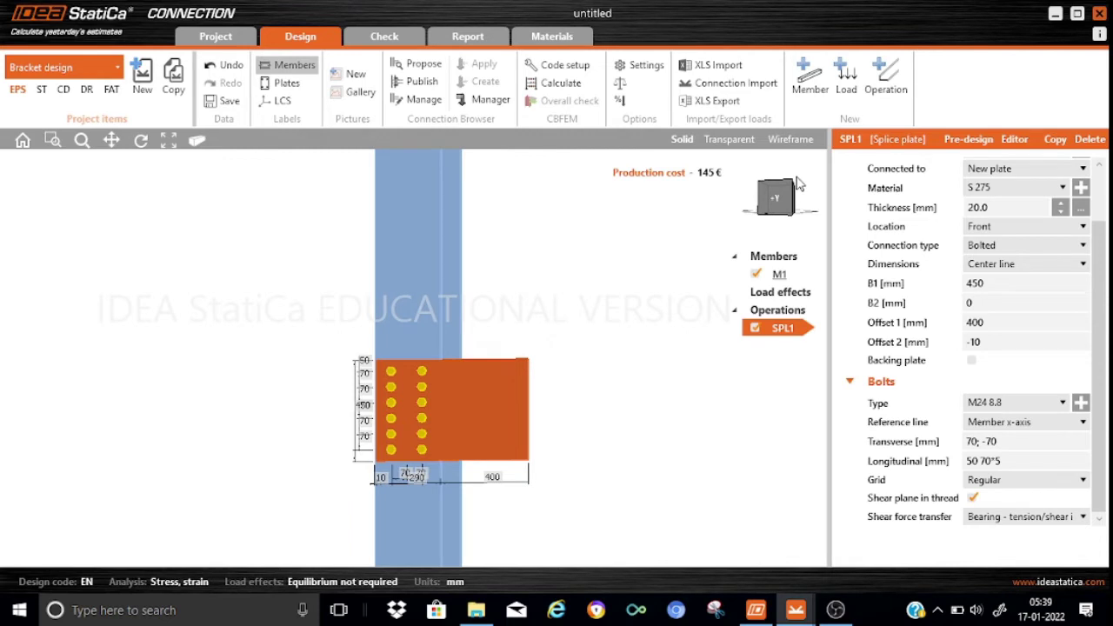
pyautogui.moveTo(799, 185); pyautogui.dragTo(787, 209)
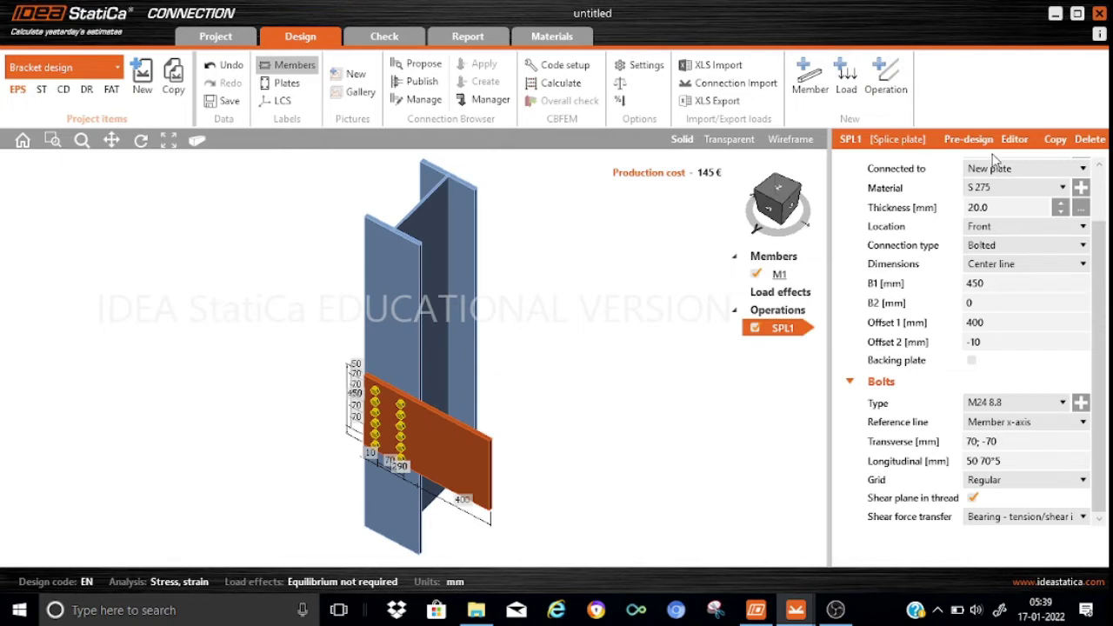
# Copy the splice plate and assign the copy to the column's bottom flange, M1 | Bottom flange 1.
pyautogui.click(1054, 140)
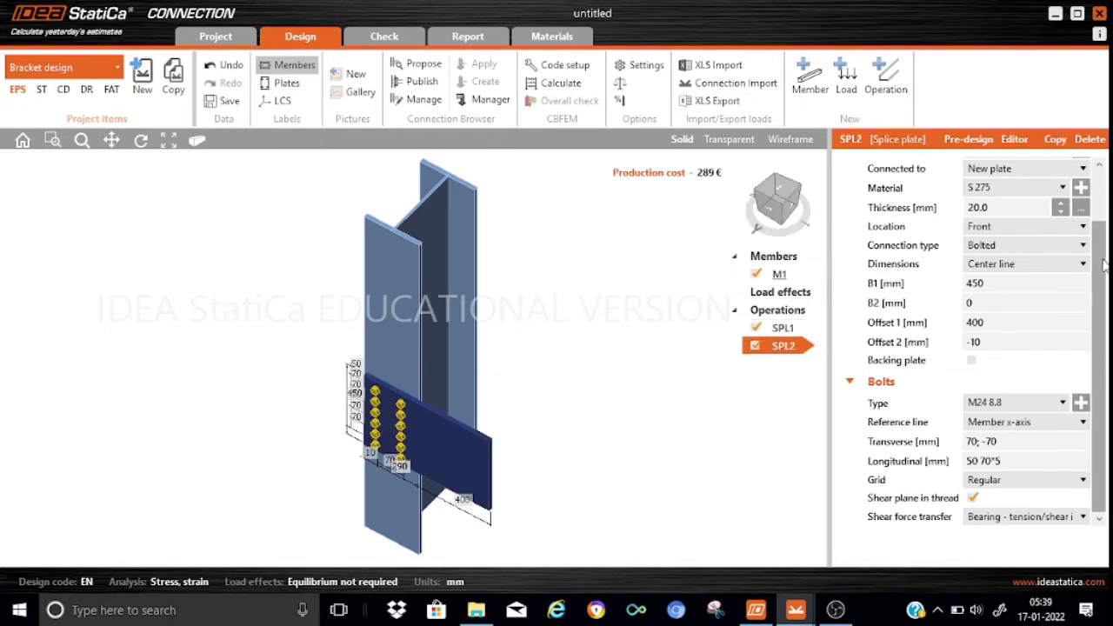
pyautogui.moveTo(1103, 266); pyautogui.dragTo(1101, 180)
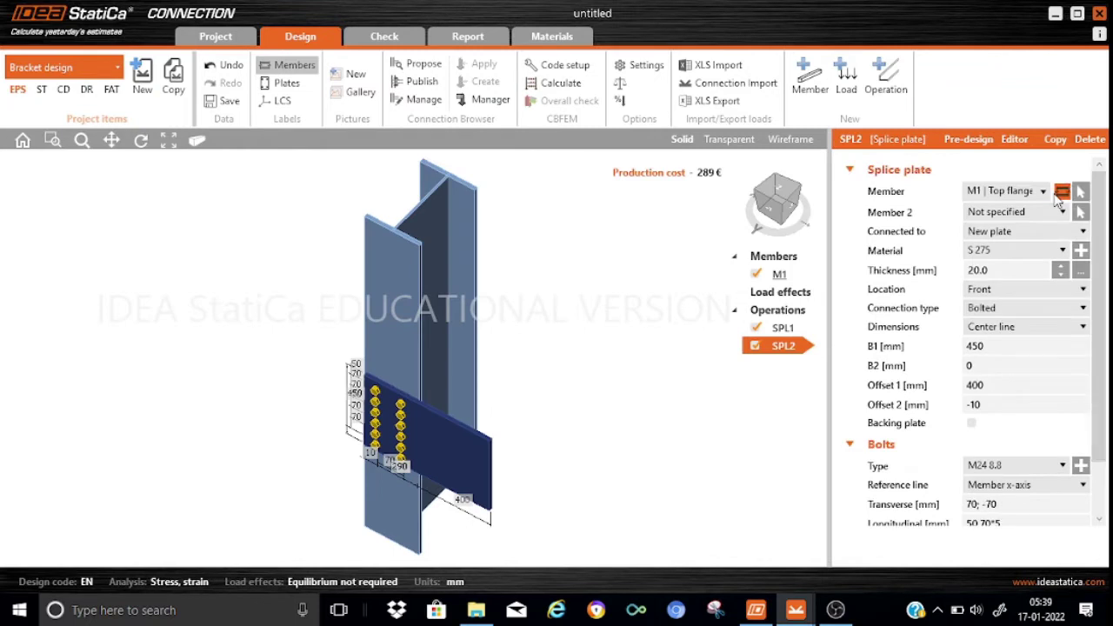
pyautogui.click(1044, 191)
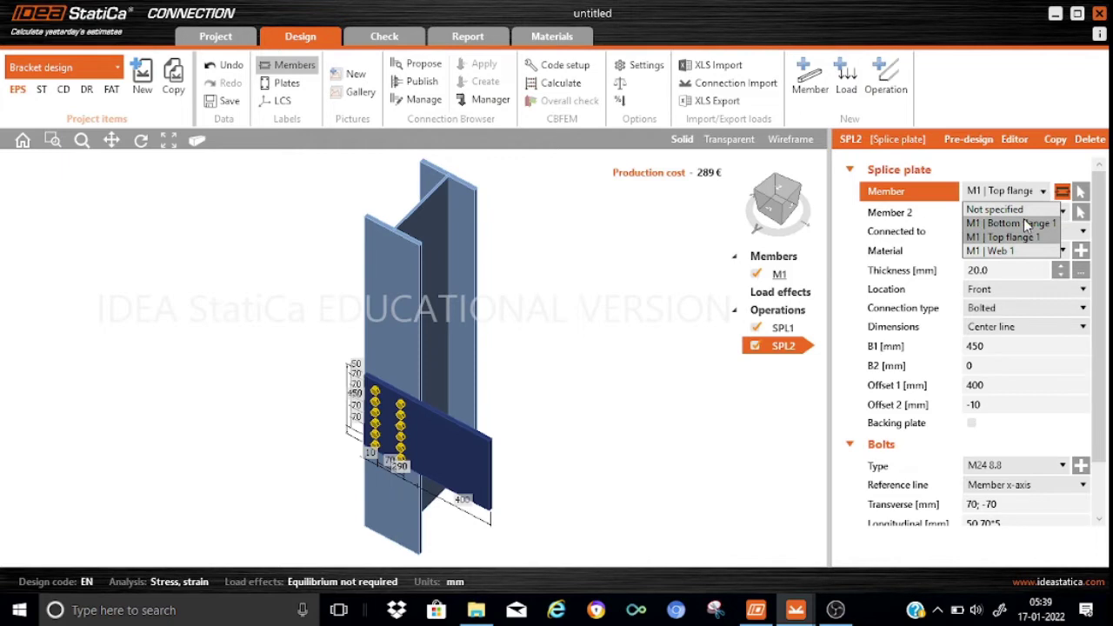
pyautogui.click(1023, 219)
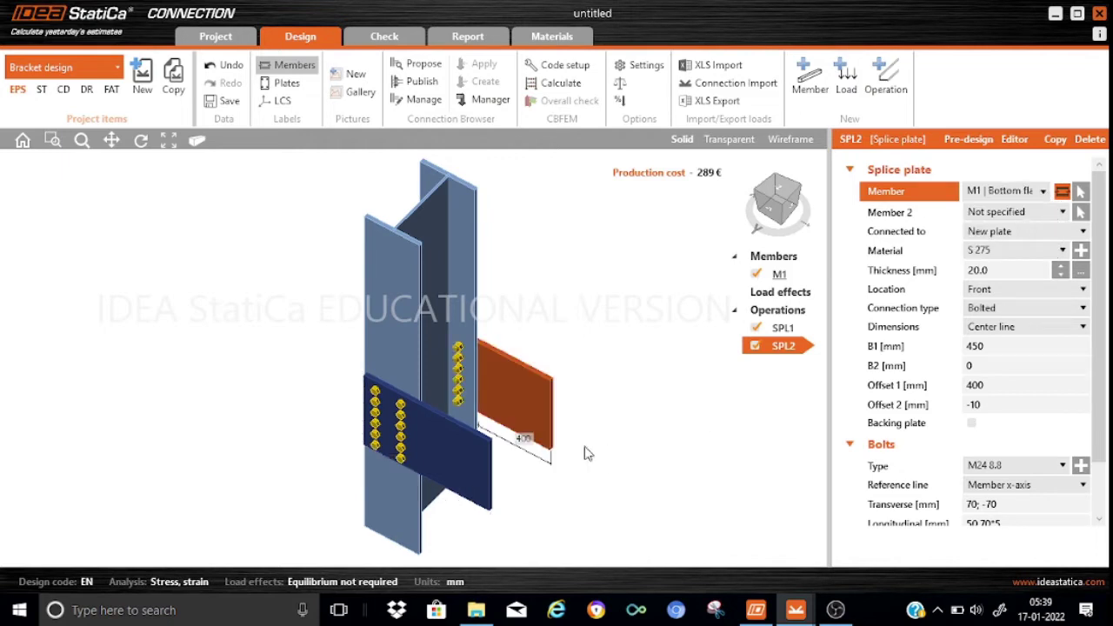
pyautogui.click(643, 450)
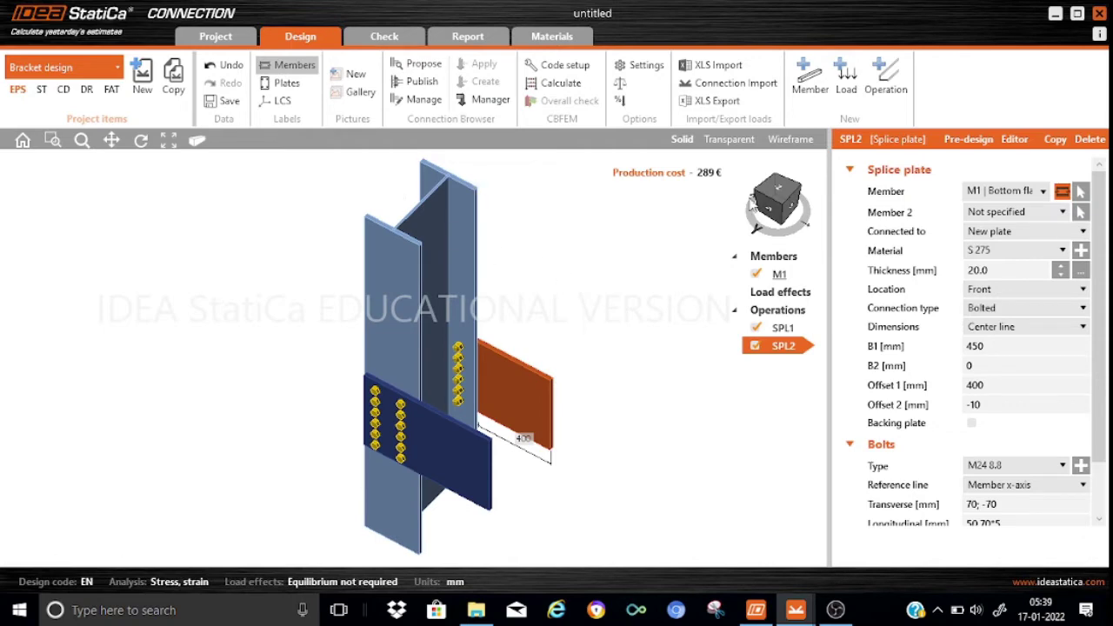
pyautogui.click(781, 207)
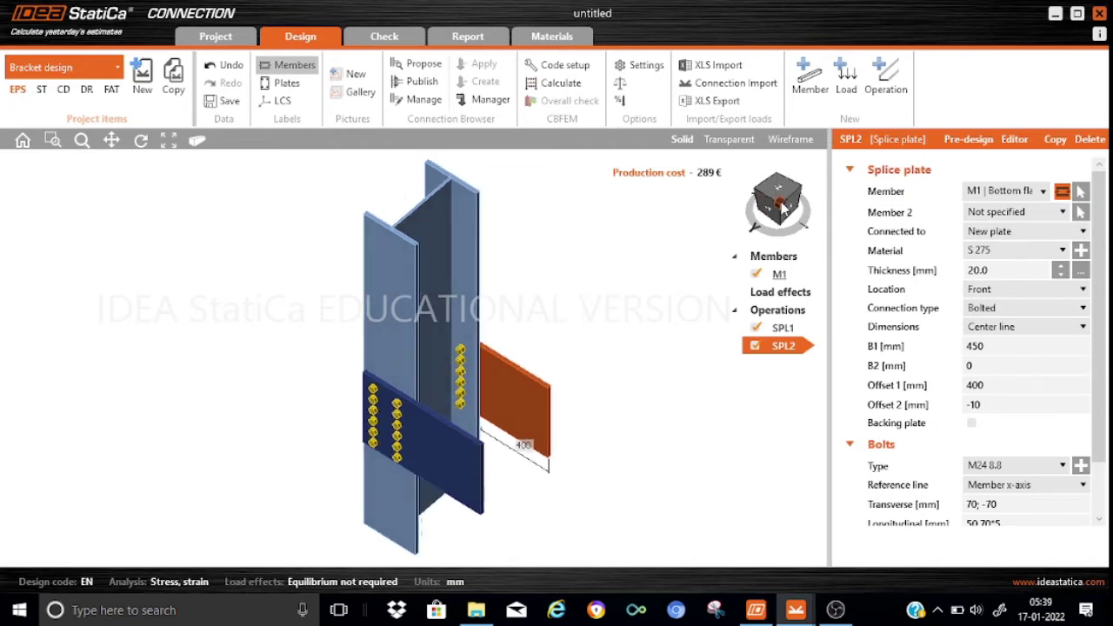
pyautogui.moveTo(731, 207); pyautogui.dragTo(802, 196, button='right')
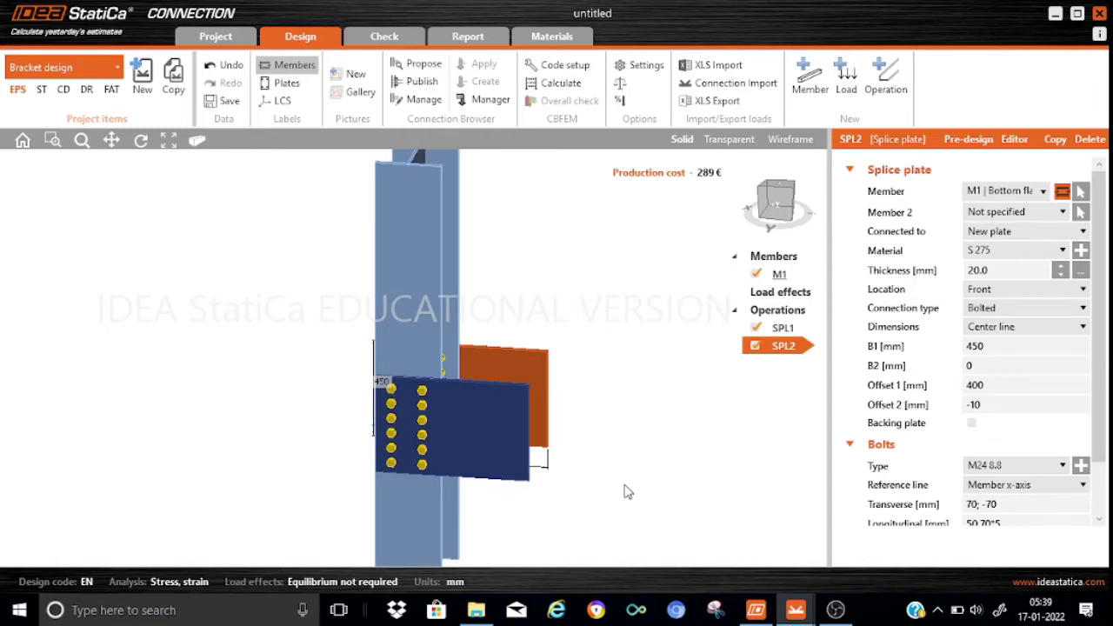
# Add a bevel to the top-flange splice plate SPL1 with A 200 mm and B 300 mm.
pyautogui.click(778, 331)
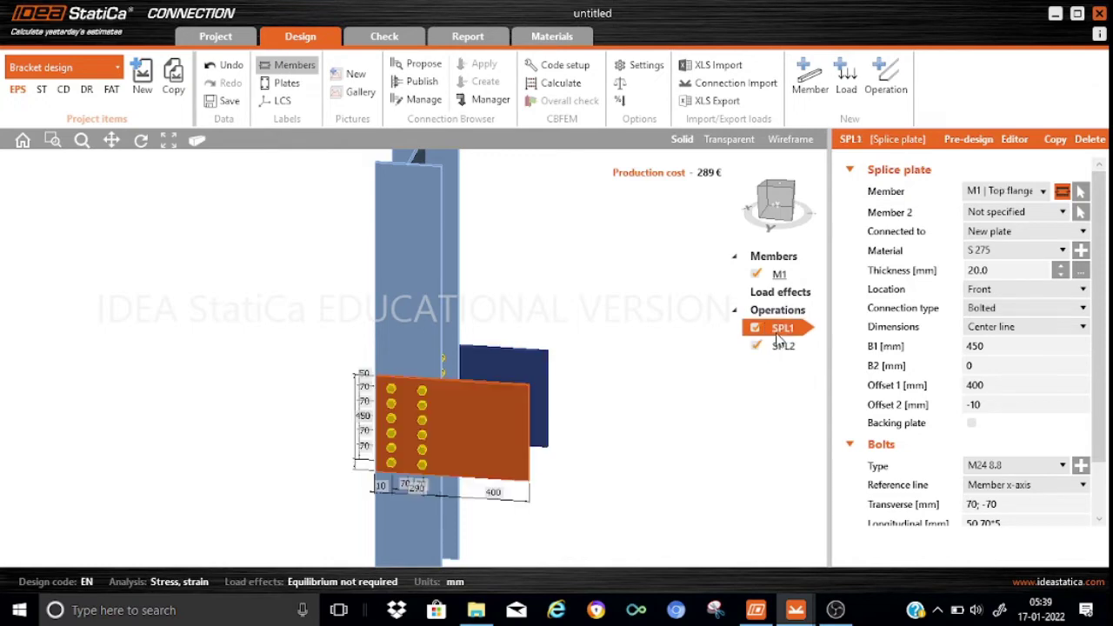
pyautogui.click(1014, 140)
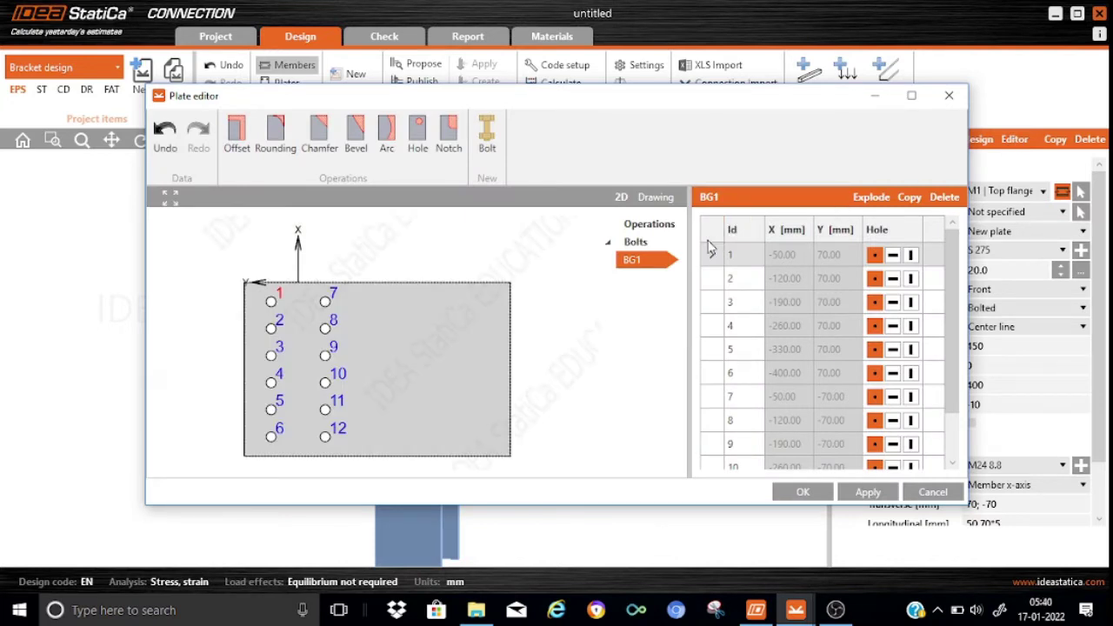
pyautogui.click(357, 146)
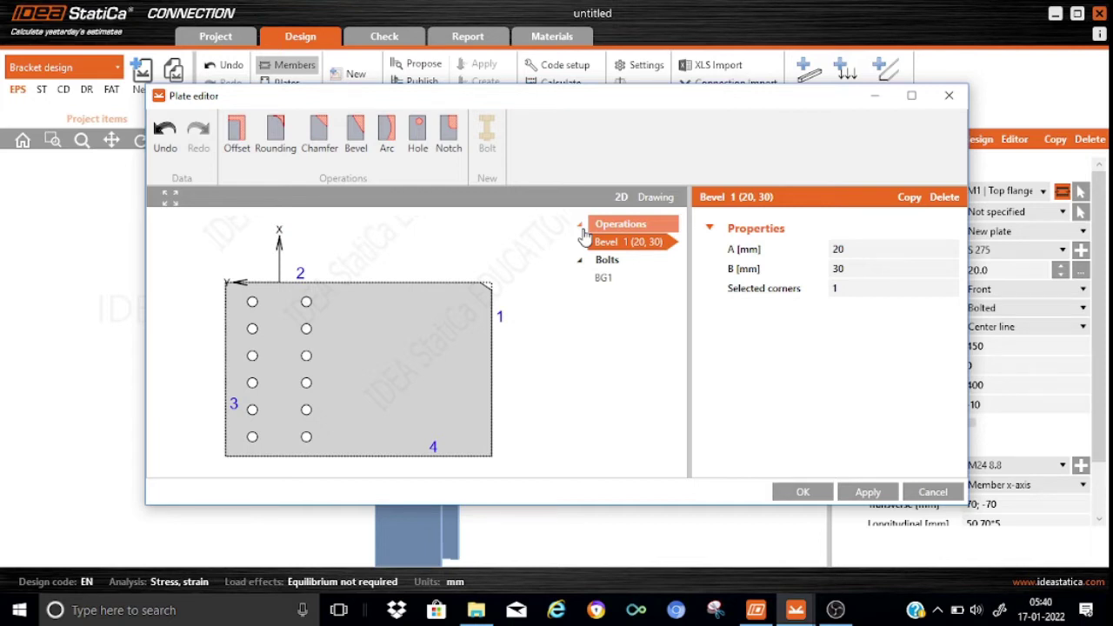
pyautogui.click(854, 248)
pyautogui.write('0')
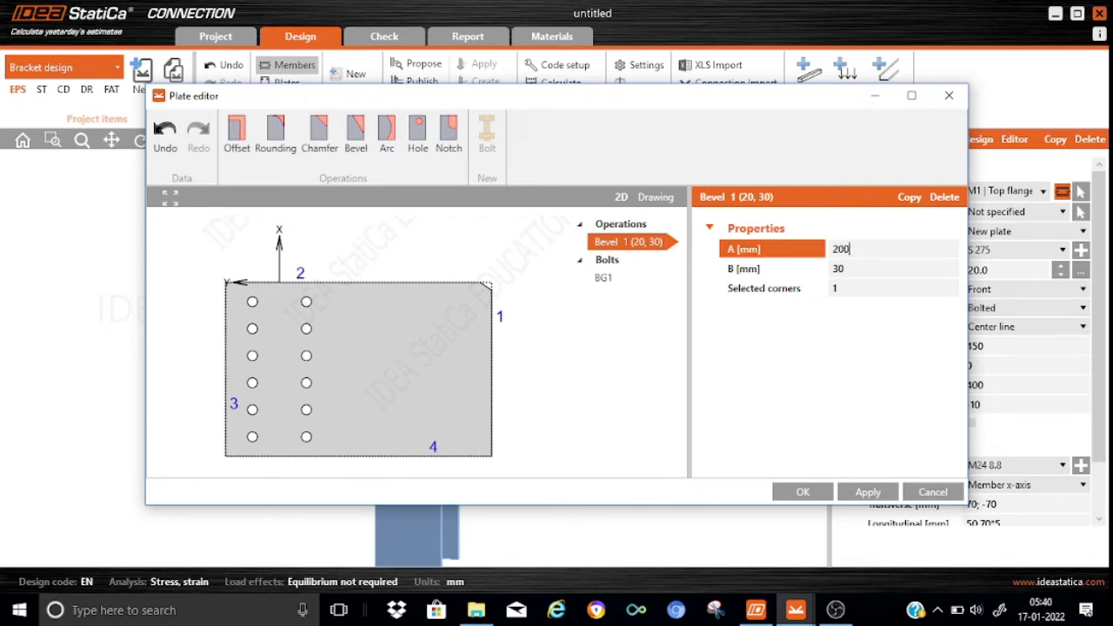
pyautogui.click(846, 271)
pyautogui.write('0')
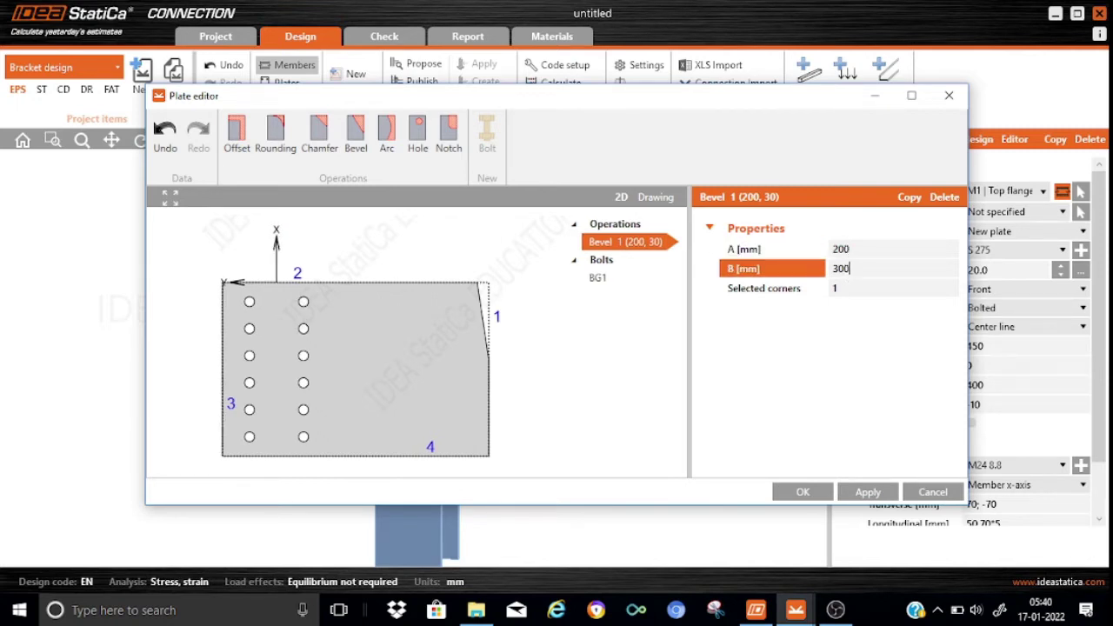
# Move SPL1's bevel to corner 4 and accept the plate edits.
pyautogui.click(841, 289)
pyautogui.press('BackSpace')
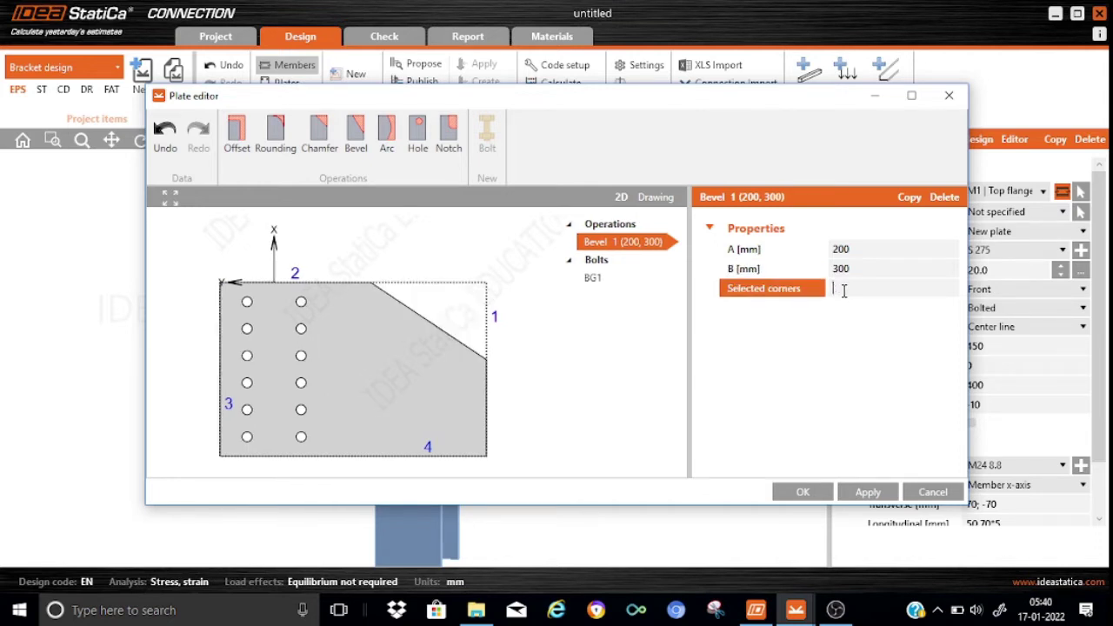
pyautogui.write('4')
pyautogui.click(861, 271)
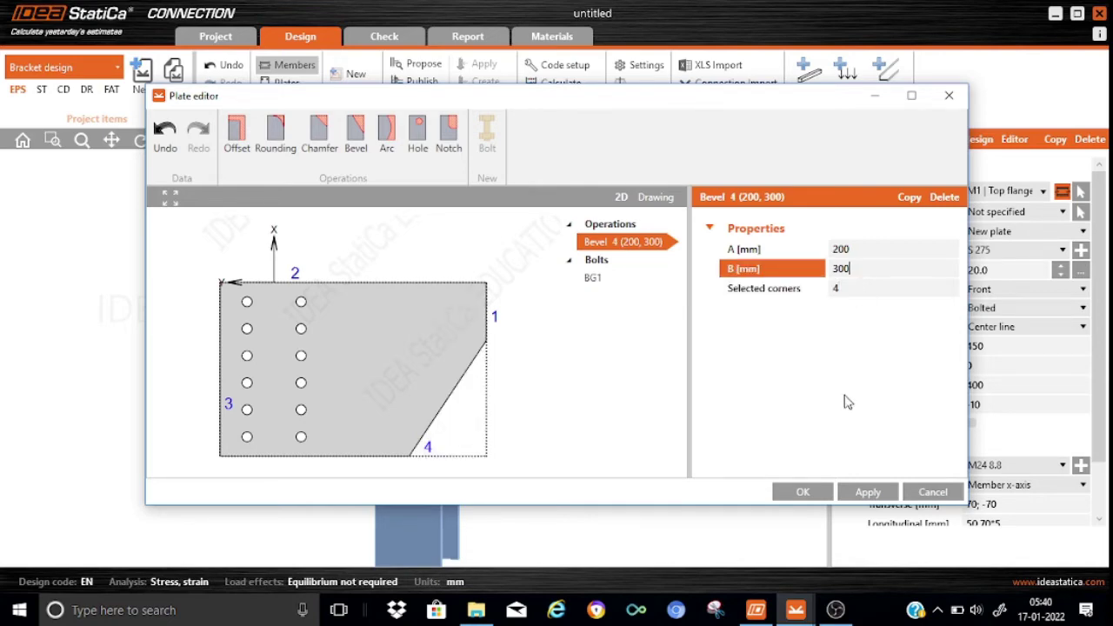
pyautogui.click(867, 493)
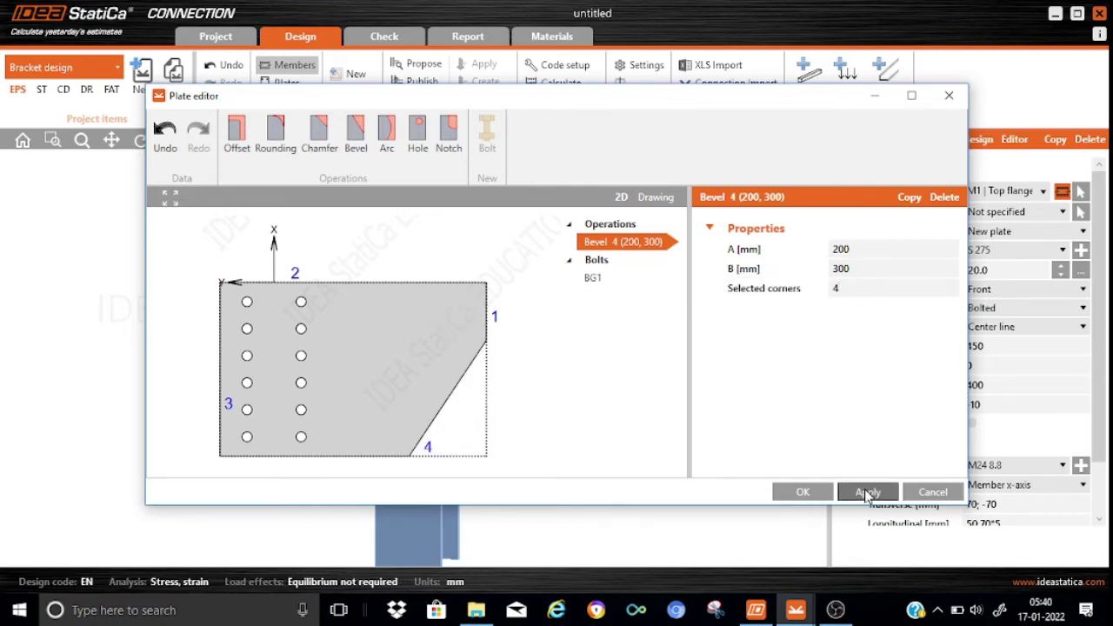
pyautogui.click(820, 494)
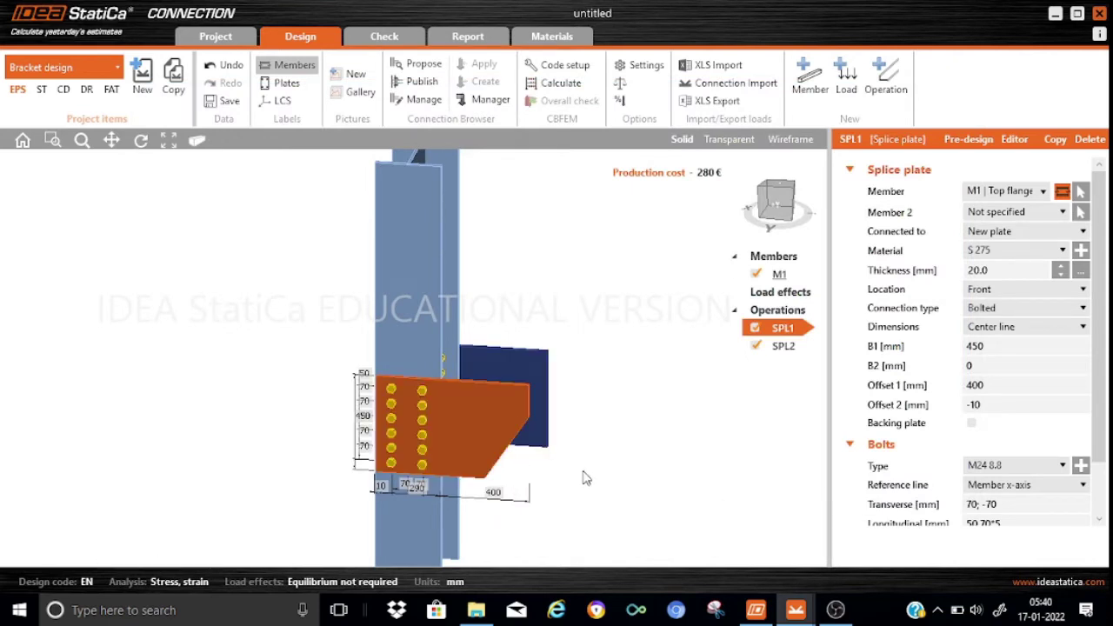
# Add a bevel to the bottom-flange splice plate SPL2 with A 200 mm and B 300 mm.
pyautogui.click(783, 346)
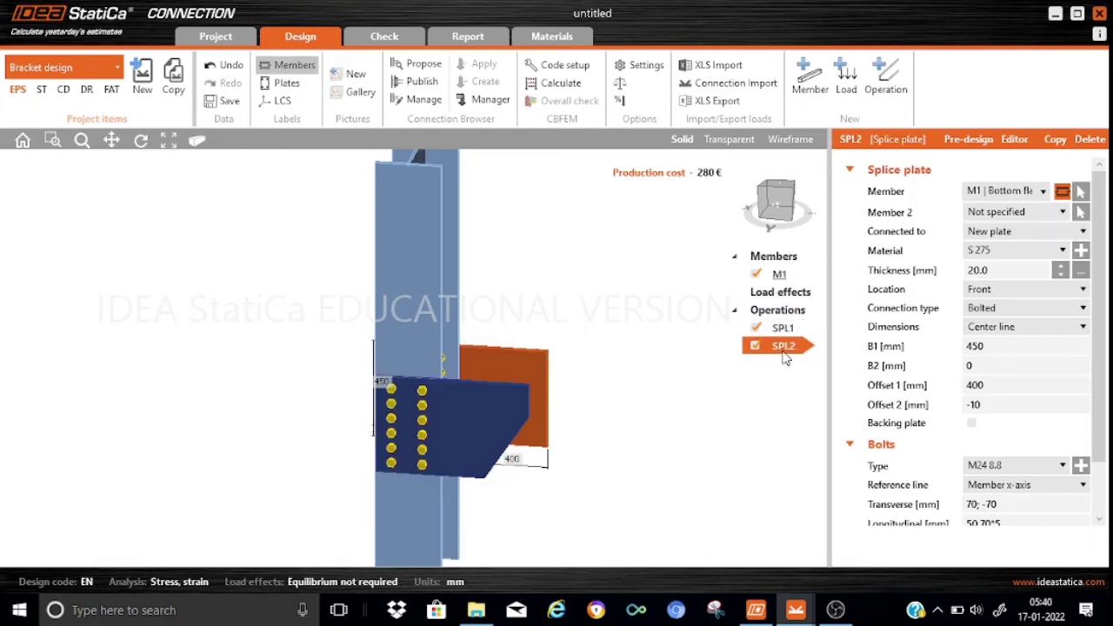
pyautogui.click(1013, 140)
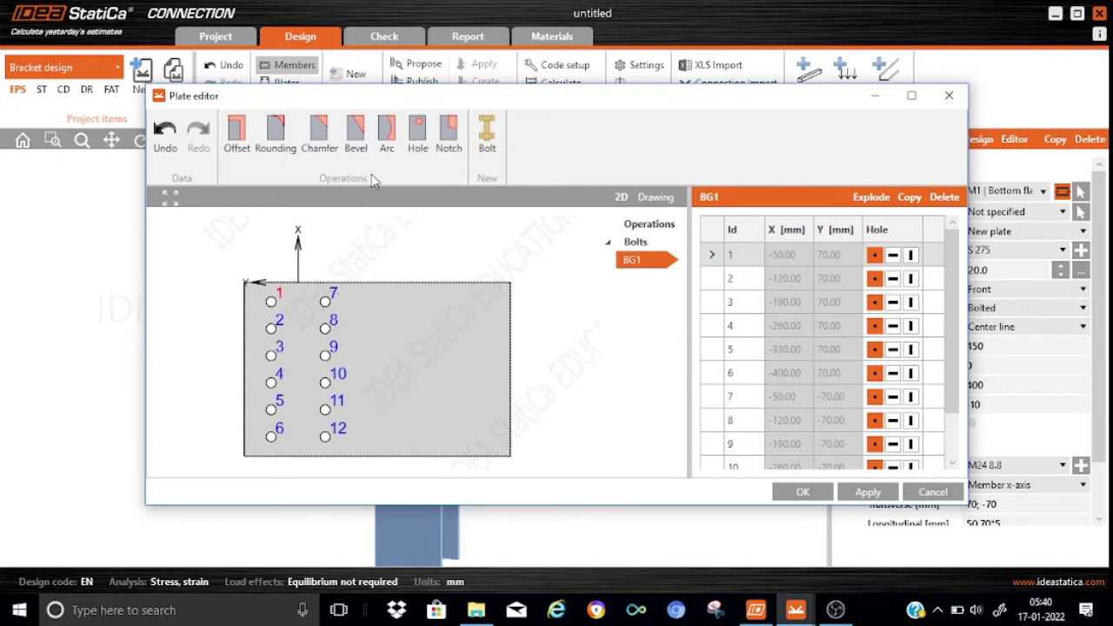
pyautogui.click(354, 146)
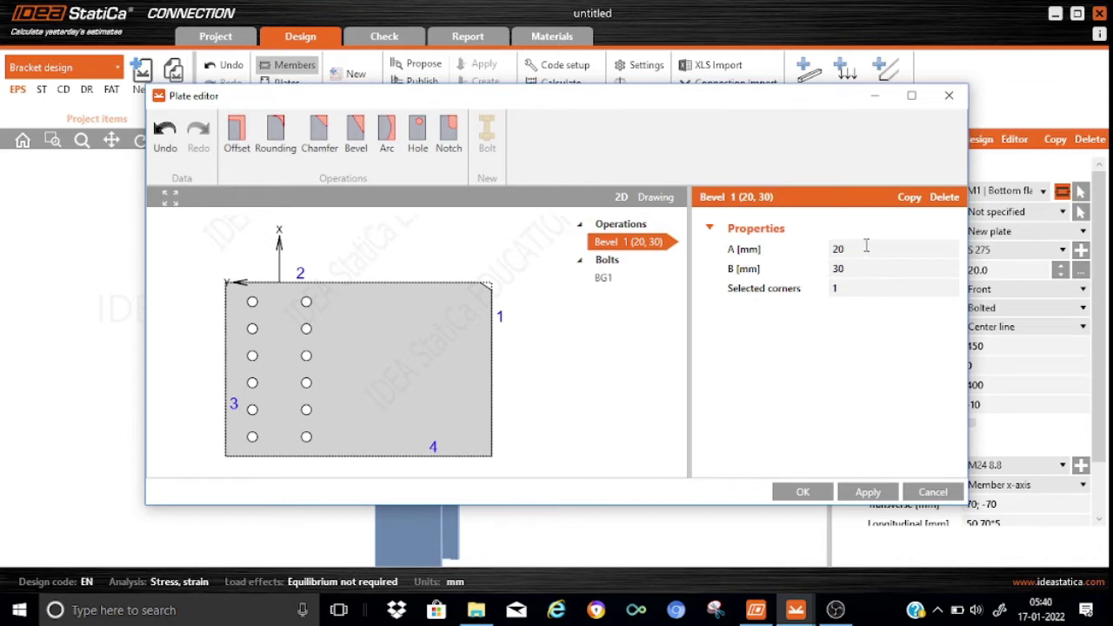
pyautogui.click(864, 248)
pyautogui.write('0')
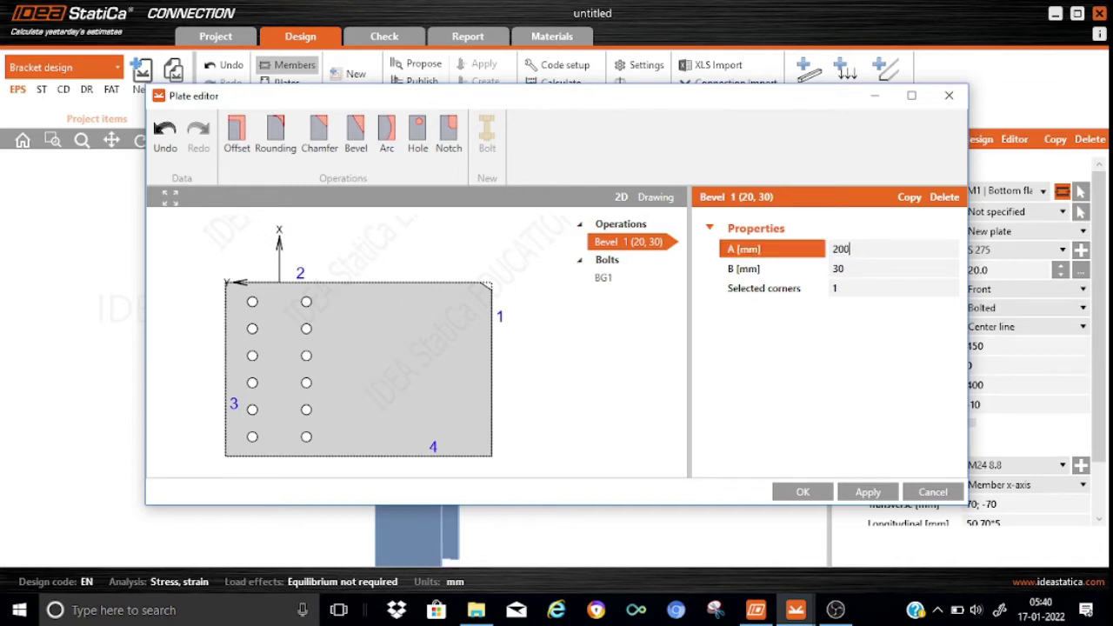
pyautogui.click(857, 271)
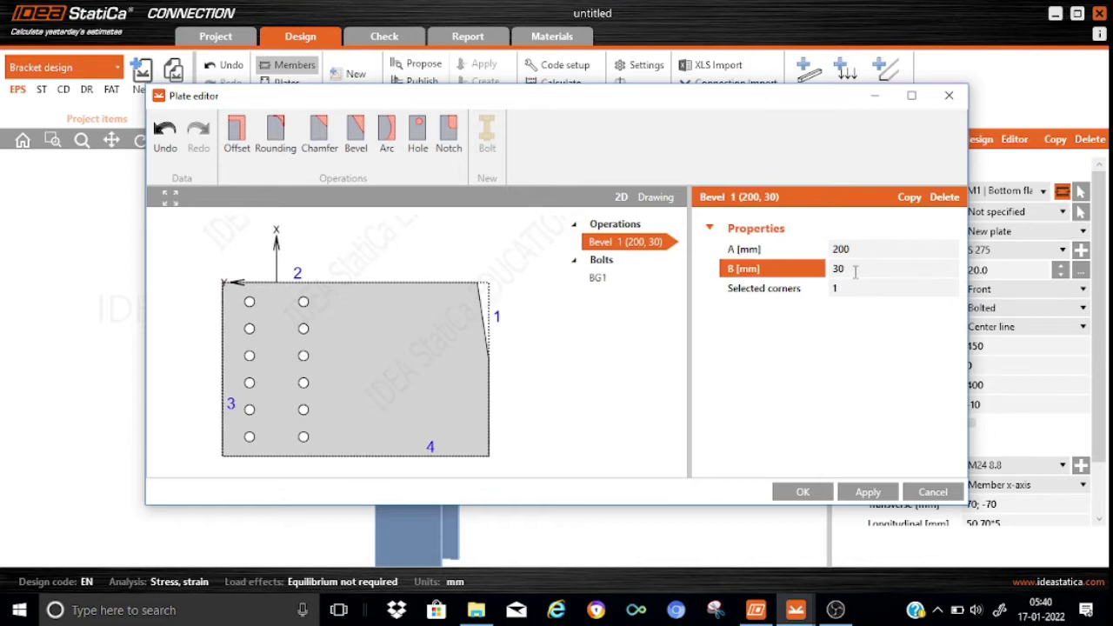
pyautogui.write('0')
# Move SPL2's bevel to corner 4 and accept the plate edits.
pyautogui.click(835, 288)
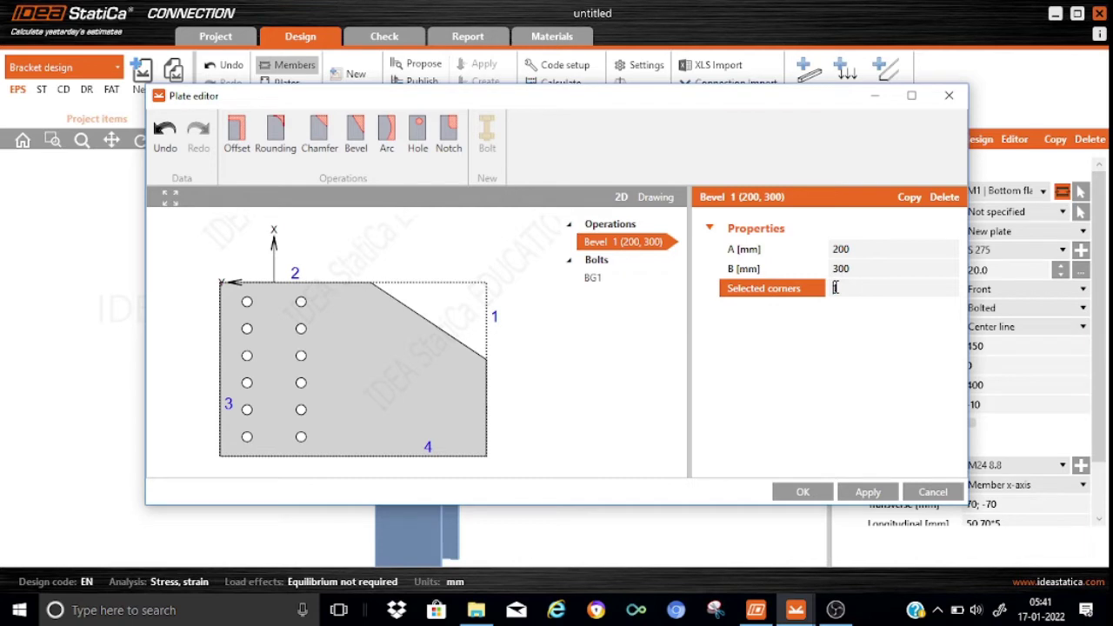
pyautogui.write('14')
pyautogui.click(862, 492)
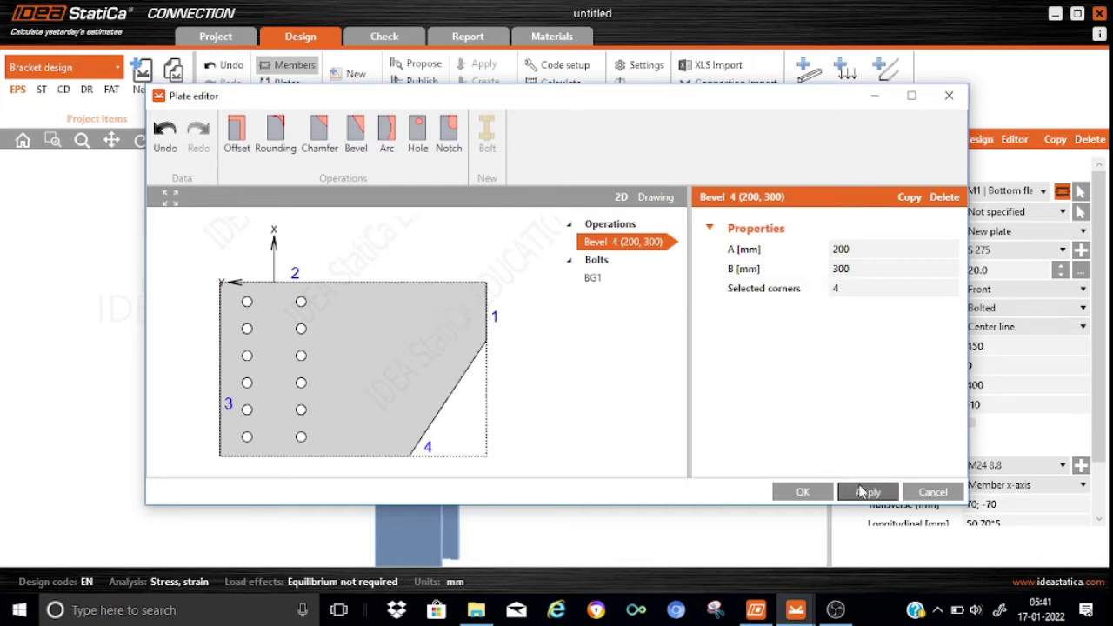
pyautogui.click(802, 492)
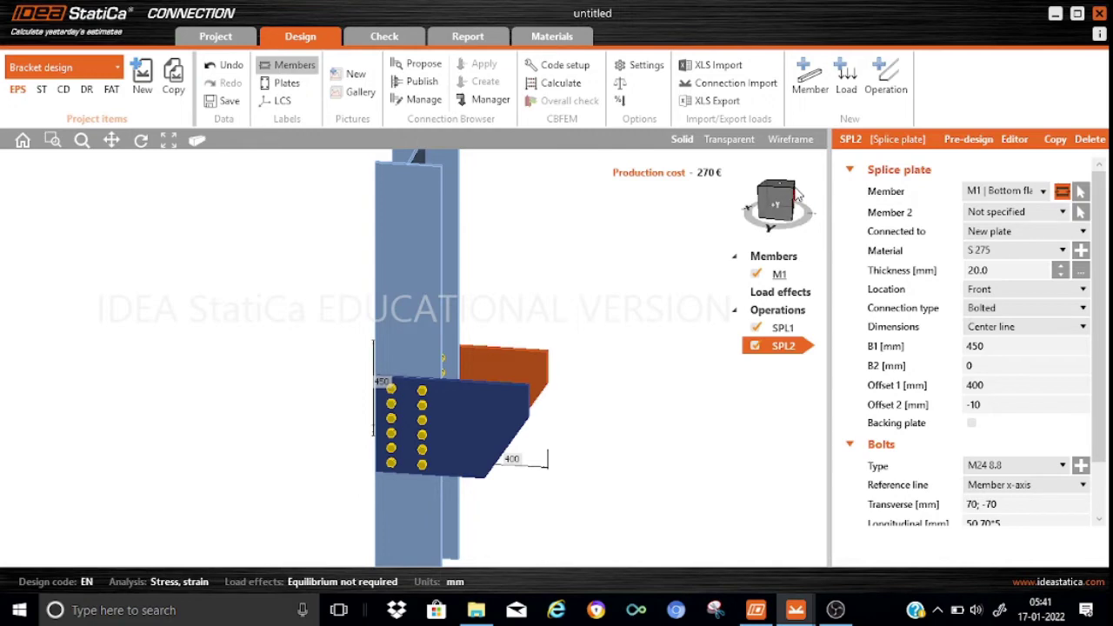
# Add a stiffening plate operation and set the plate's thickness to 50 mm.
pyautogui.moveTo(793, 195)
pyautogui.mouseDown()
pyautogui.moveTo(708, 196)
pyautogui.moveTo(791, 202)
pyautogui.mouseUp()
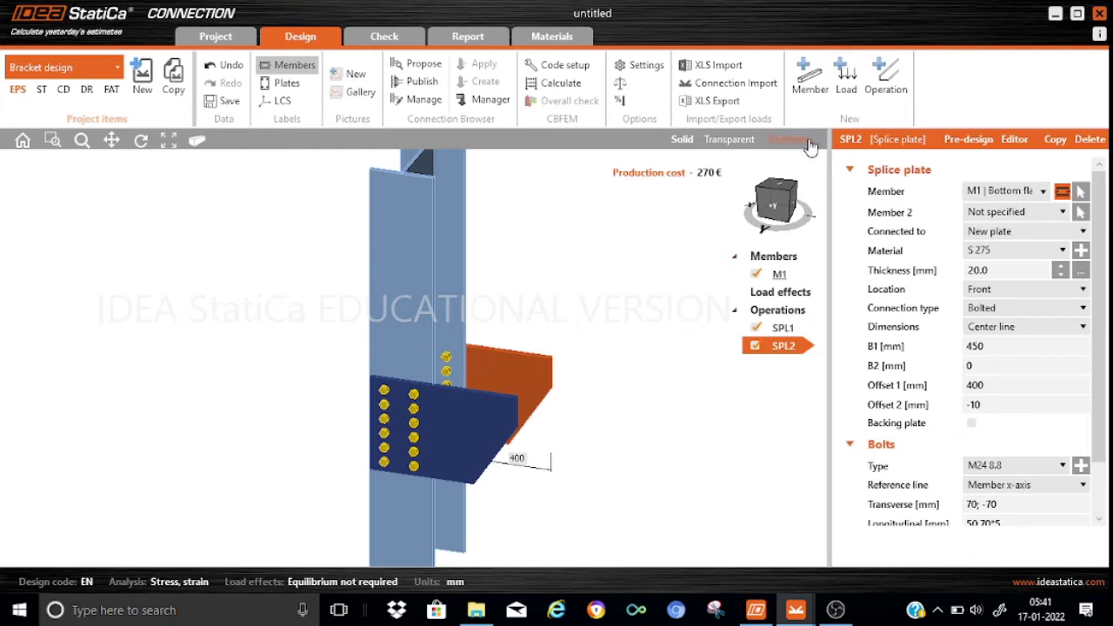
pyautogui.click(884, 80)
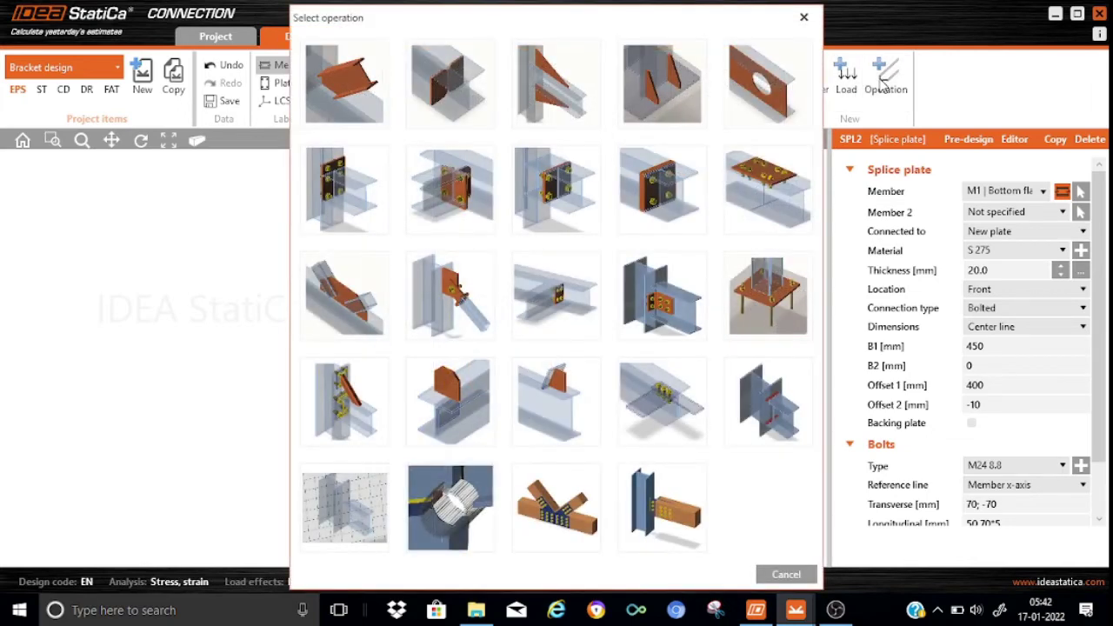
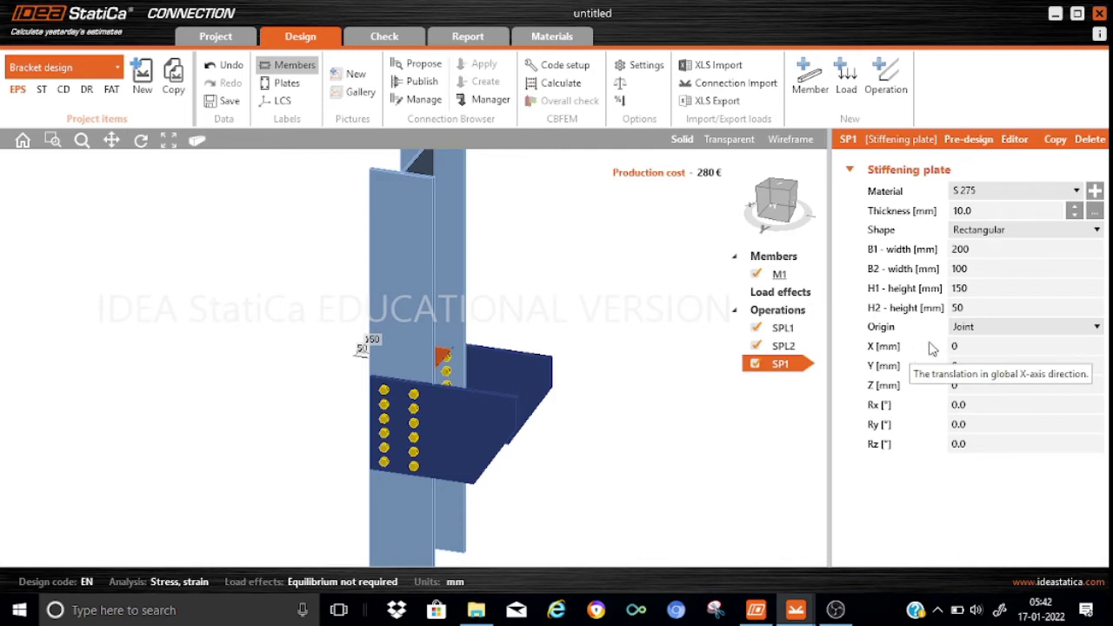
pyautogui.click(980, 211)
pyautogui.press('BackSpace')
pyautogui.press('BackSpace')
pyautogui.press('BackSpace')
pyautogui.press('BackSpace')
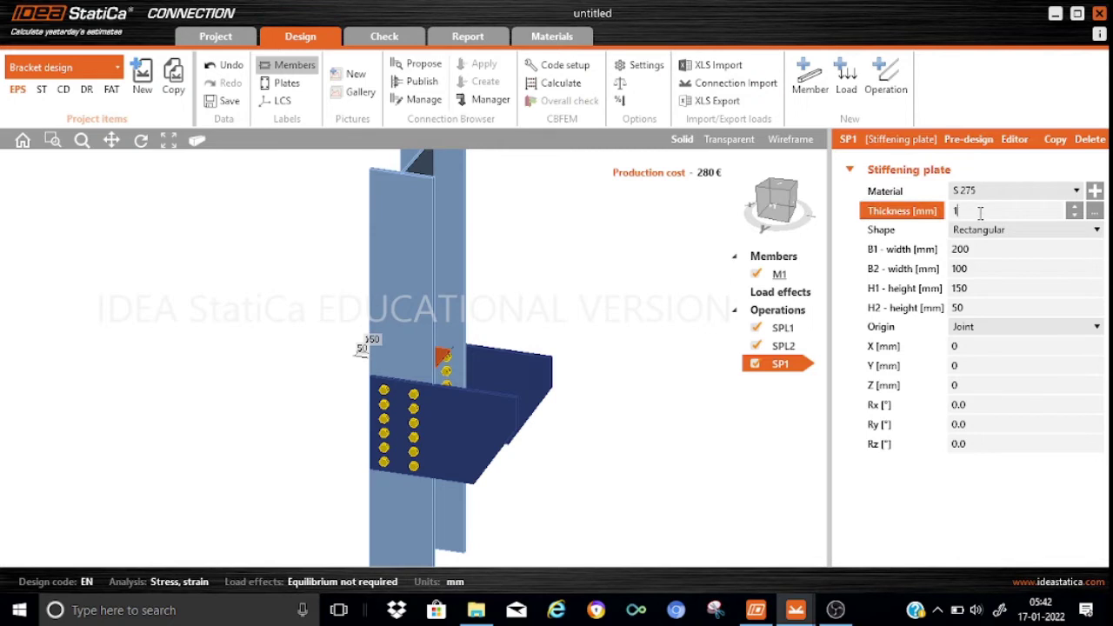
pyautogui.write('50')
# Set the stiffening plate's B1 width to 0 mm and B2 width to 225 mm.
pyautogui.click(976, 248)
pyautogui.press('BackSpace')
pyautogui.press('BackSpace')
pyautogui.press('BackSpace')
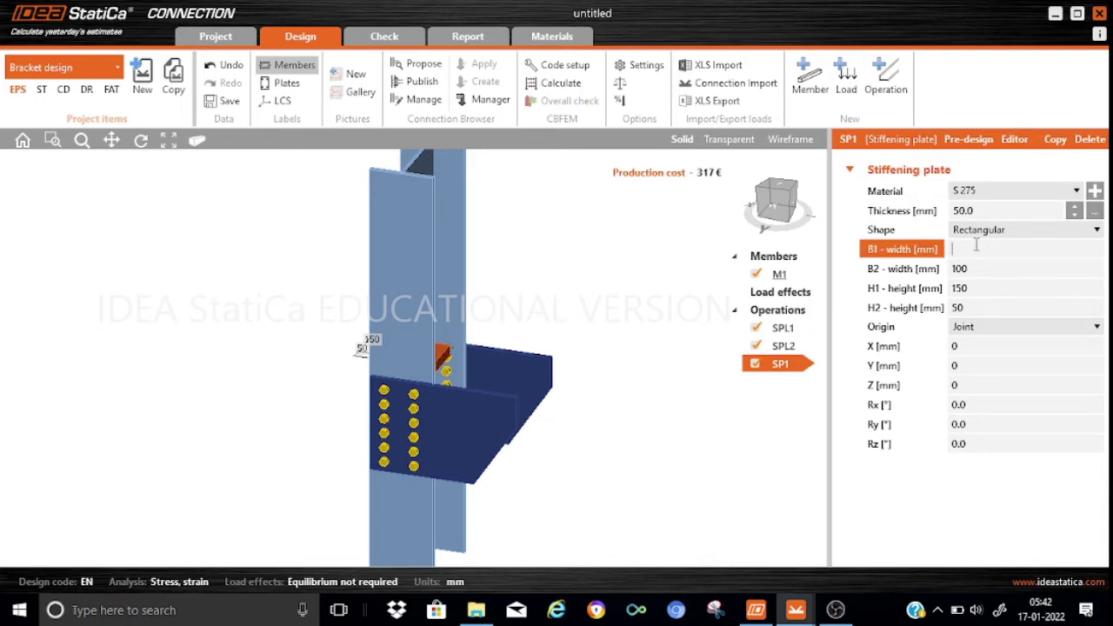
pyautogui.write('0')
pyautogui.click(978, 270)
pyautogui.press('BackSpace')
pyautogui.press('BackSpace')
pyautogui.press('BackSpace')
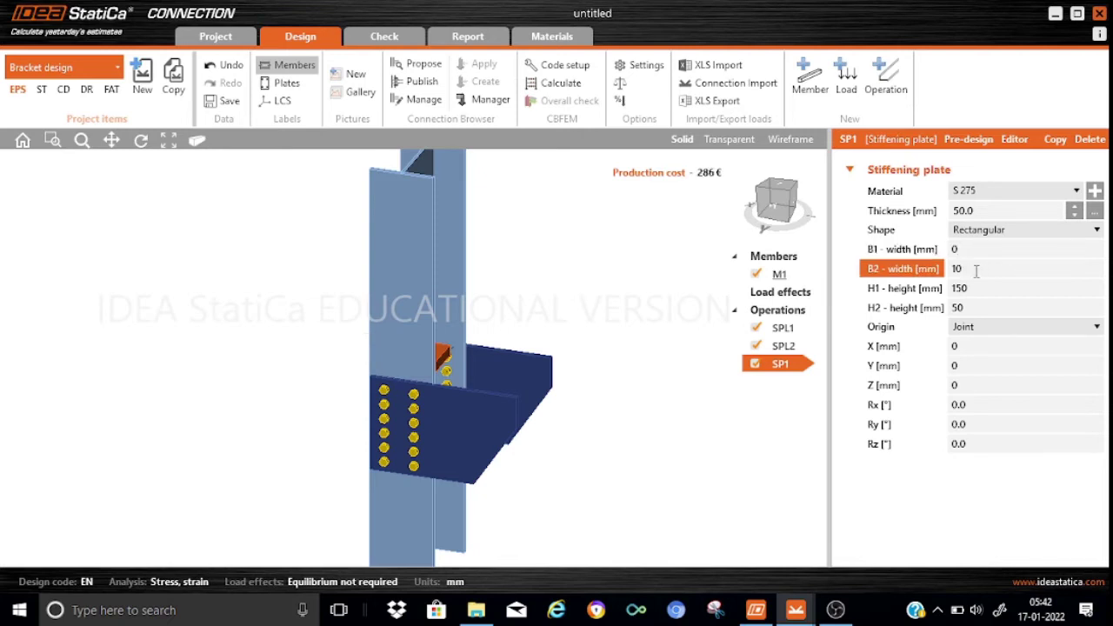
pyautogui.write('225')
# Set both the H1 and H2 heights of the stiffening plate to 250 mm.
pyautogui.click(978, 288)
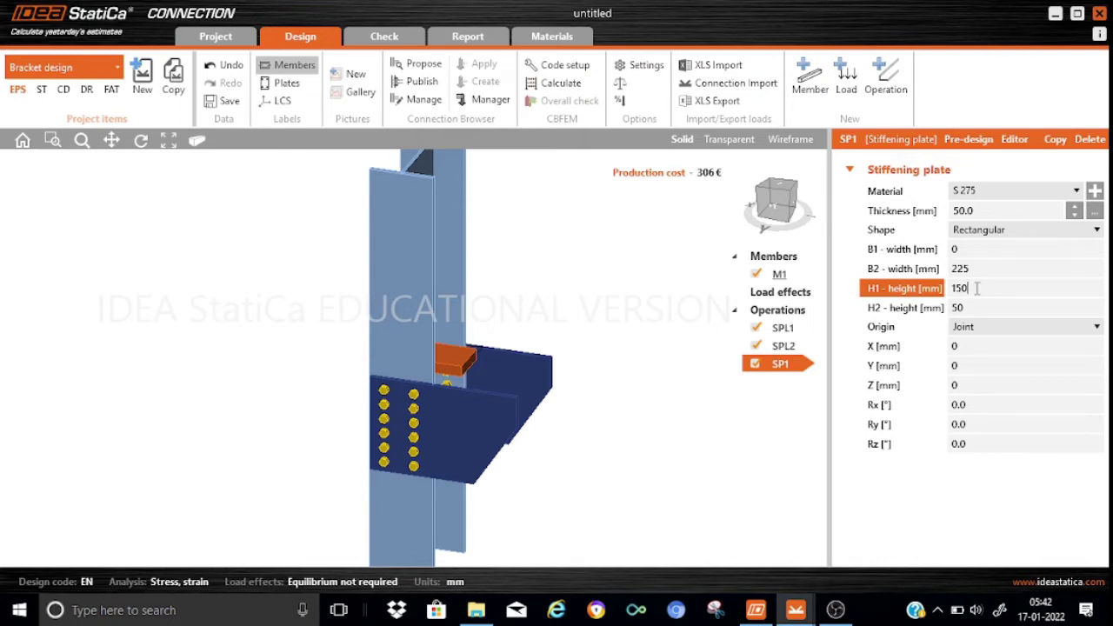
pyautogui.press('BackSpace')
pyautogui.press('BackSpace')
pyautogui.press('BackSpace')
pyautogui.write('250')
pyautogui.click(977, 307)
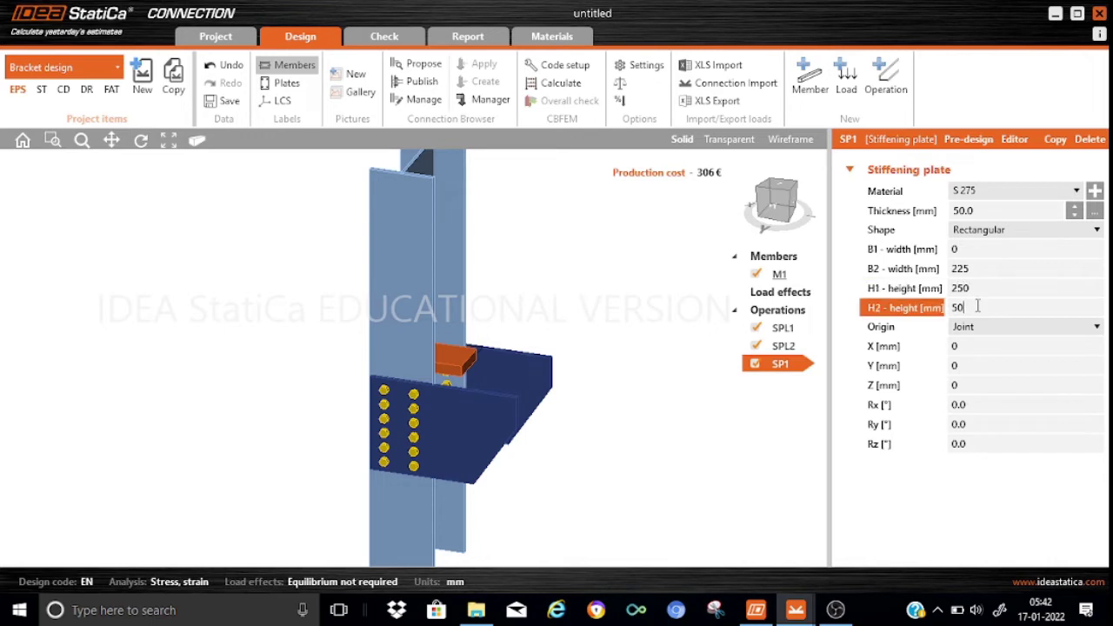
pyautogui.press('BackSpace')
pyautogui.press('BackSpace')
pyautogui.write('250')
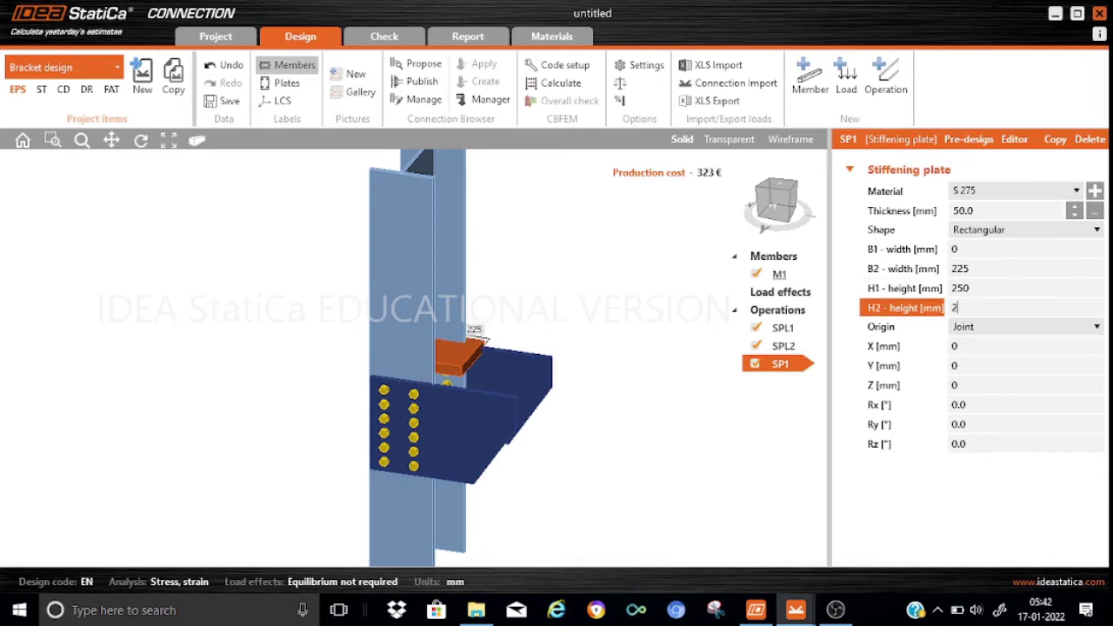
pyautogui.click(984, 286)
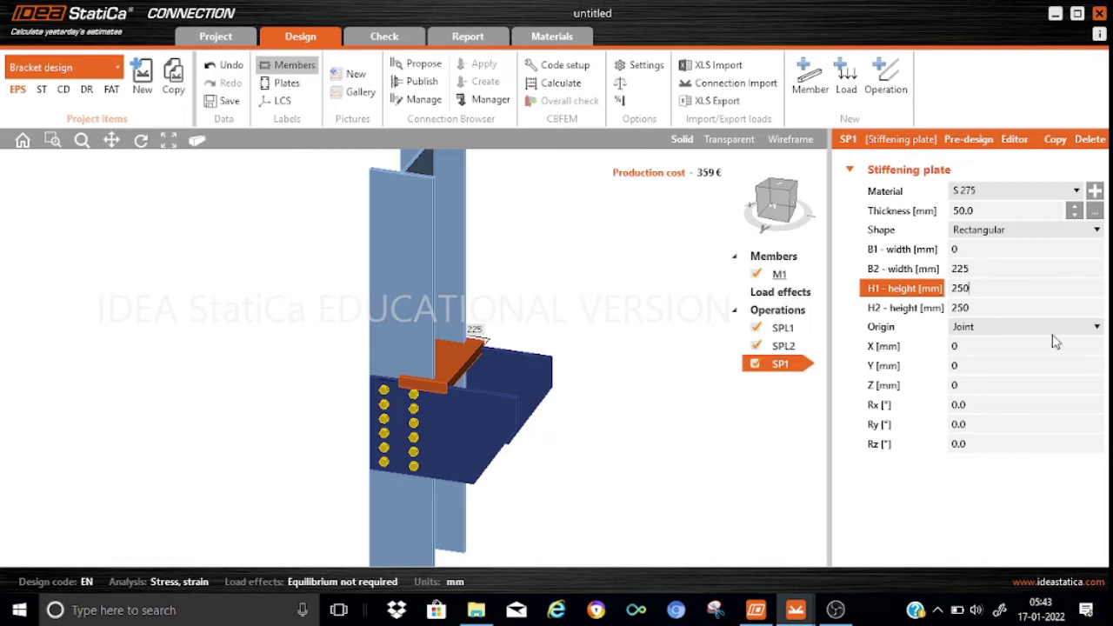
# Position the stiffening plate at X 300 mm and Z 25 mm from the joint.
pyautogui.click(974, 348)
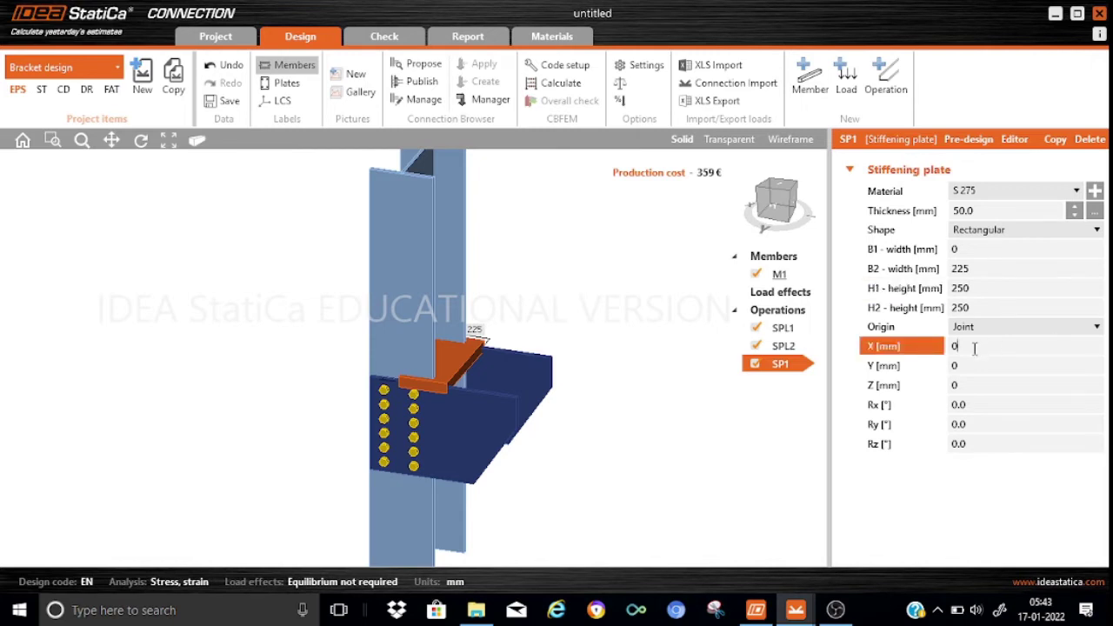
pyautogui.press('BackSpace')
pyautogui.write('300')
pyautogui.click(965, 387)
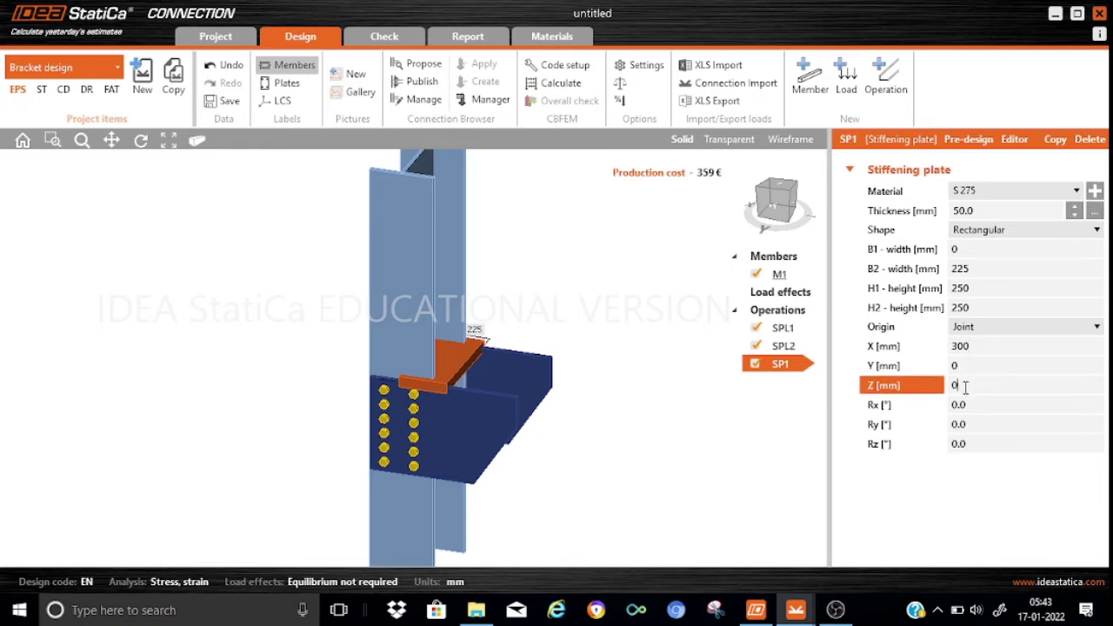
pyautogui.press('BackSpace')
pyautogui.write('25')
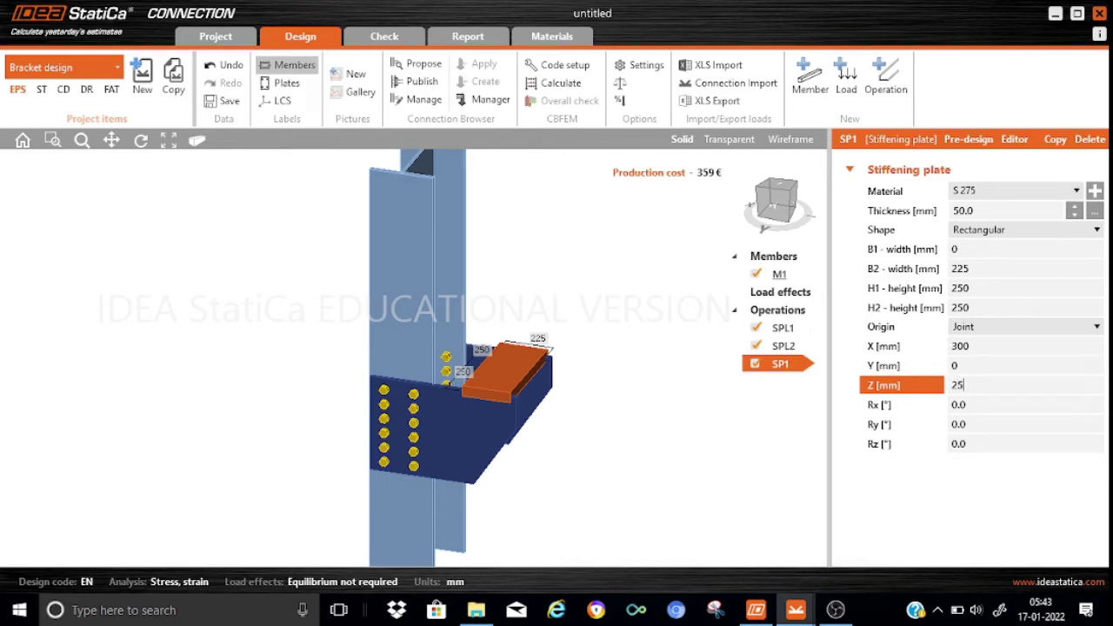
pyautogui.click(981, 366)
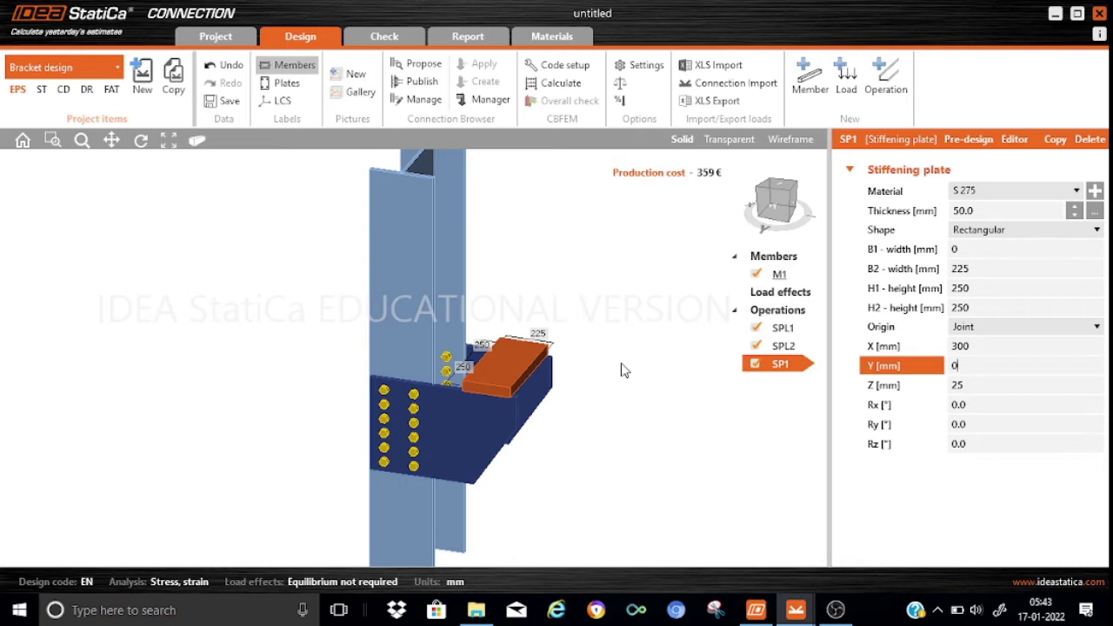
# Inspect the placed stiffening plate and create a copy of the column member M1.
pyautogui.moveTo(789, 198)
pyautogui.mouseDown()
pyautogui.moveTo(777, 199)
pyautogui.moveTo(802, 200)
pyautogui.mouseUp()
pyautogui.click(776, 198)
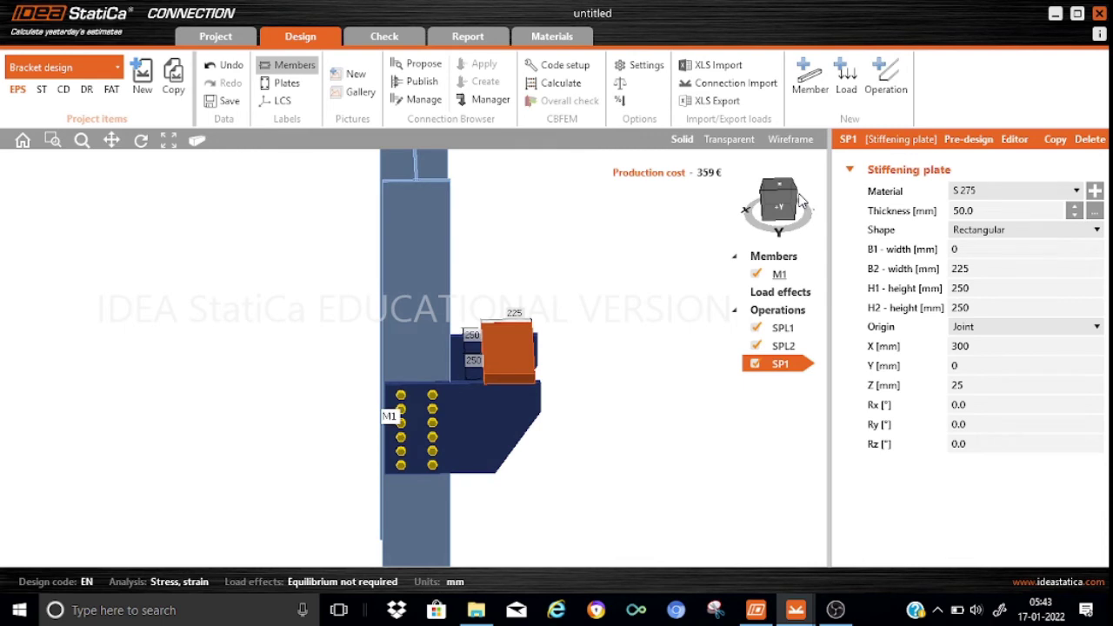
pyautogui.click(776, 198)
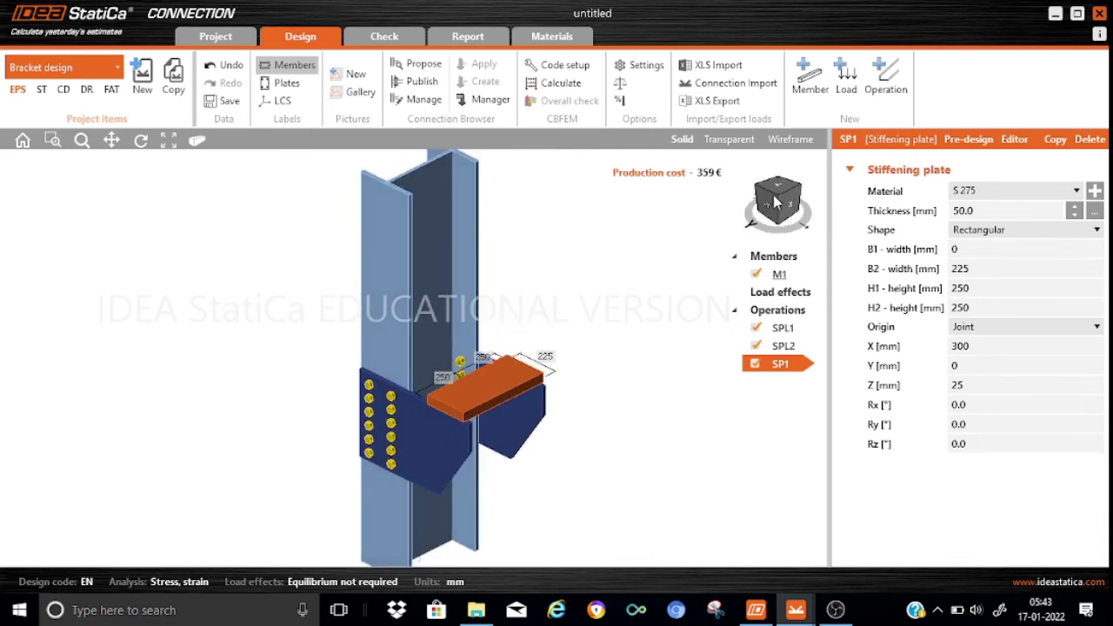
pyautogui.moveTo(776, 200); pyautogui.dragTo(793, 198)
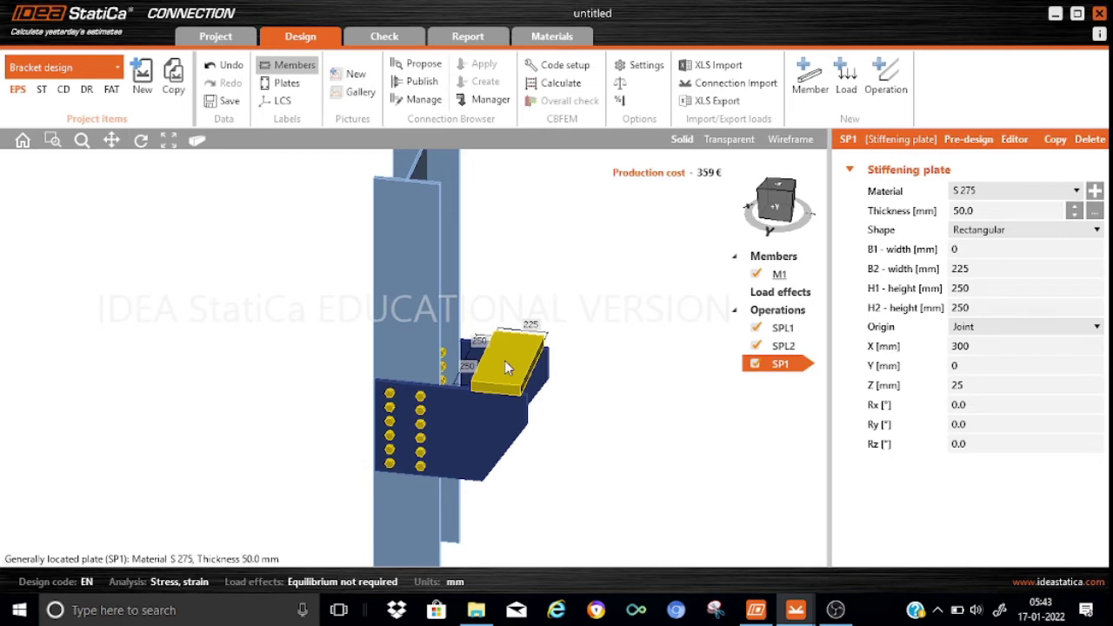
pyautogui.click(780, 277)
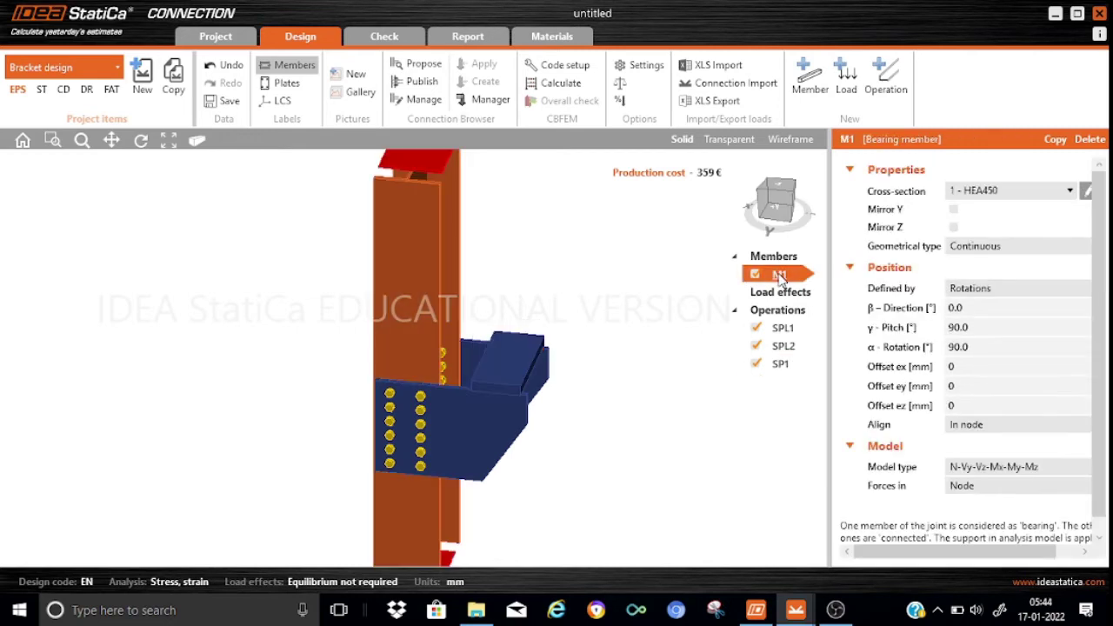
pyautogui.click(1054, 140)
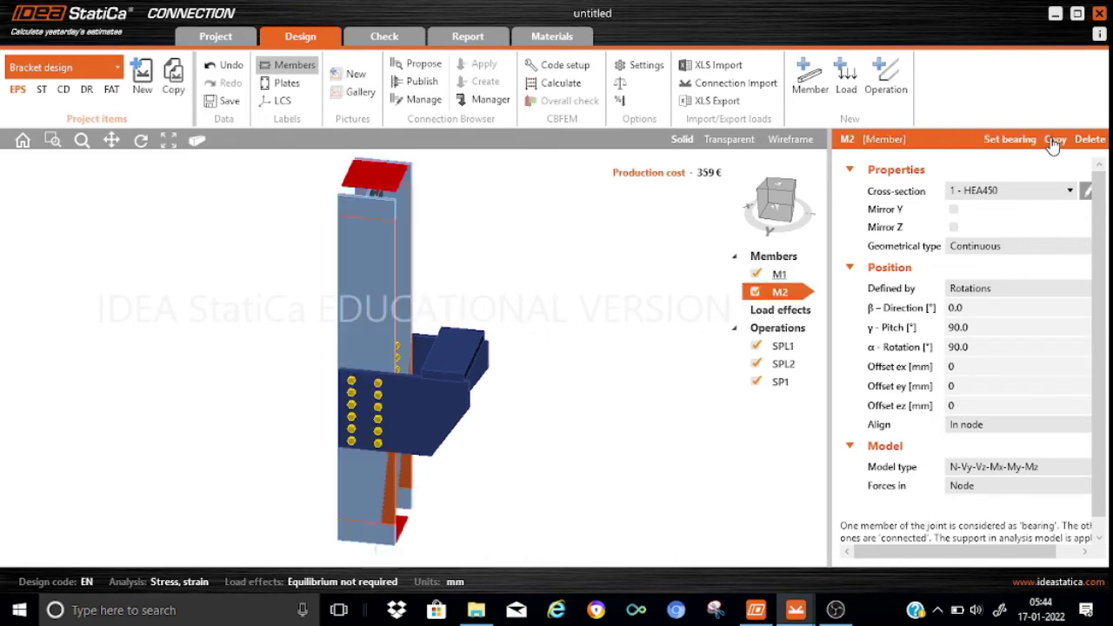
# Assign a new rolled I-section HEB140 in S 275 steel as the cross-section of member M2.
pyautogui.click(1072, 195)
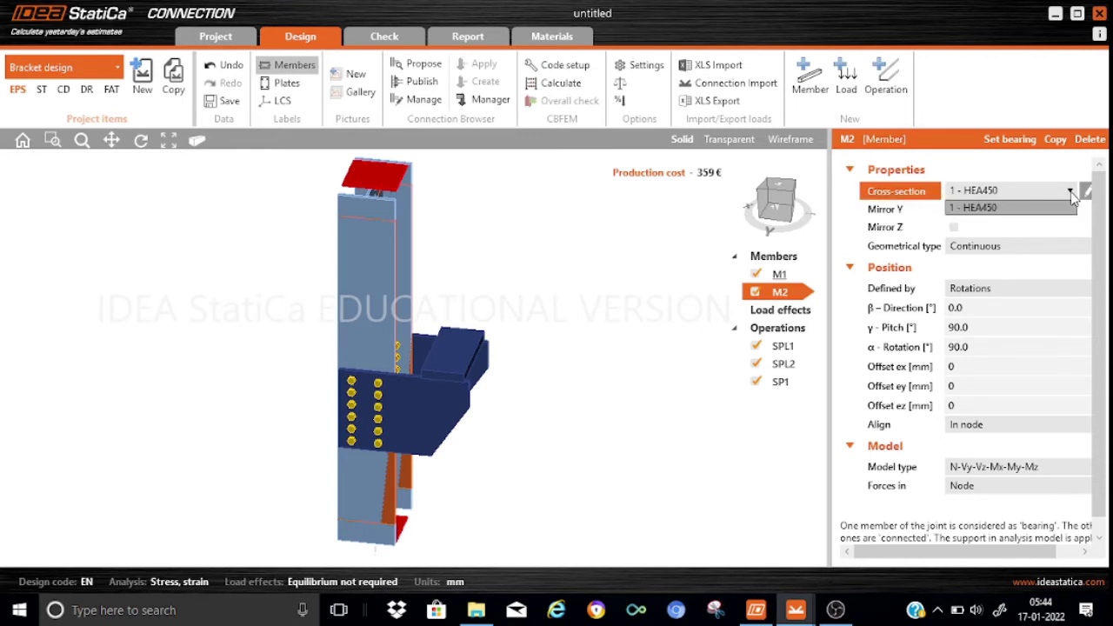
pyautogui.click(1072, 195)
pyautogui.moveTo(1036, 550); pyautogui.dragTo(1057, 549)
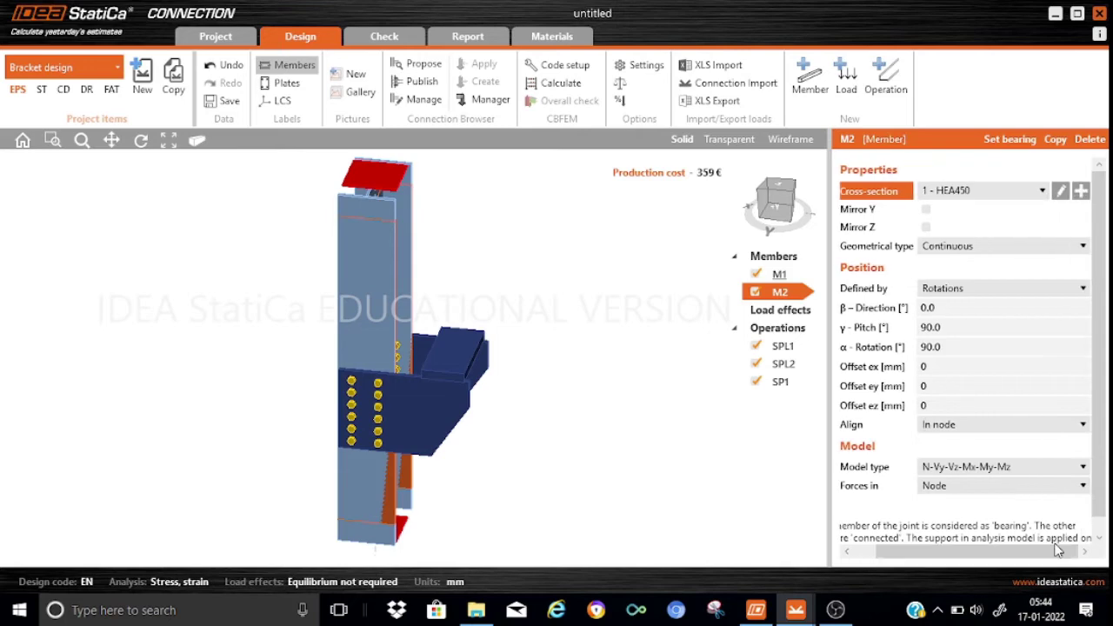
pyautogui.click(1081, 191)
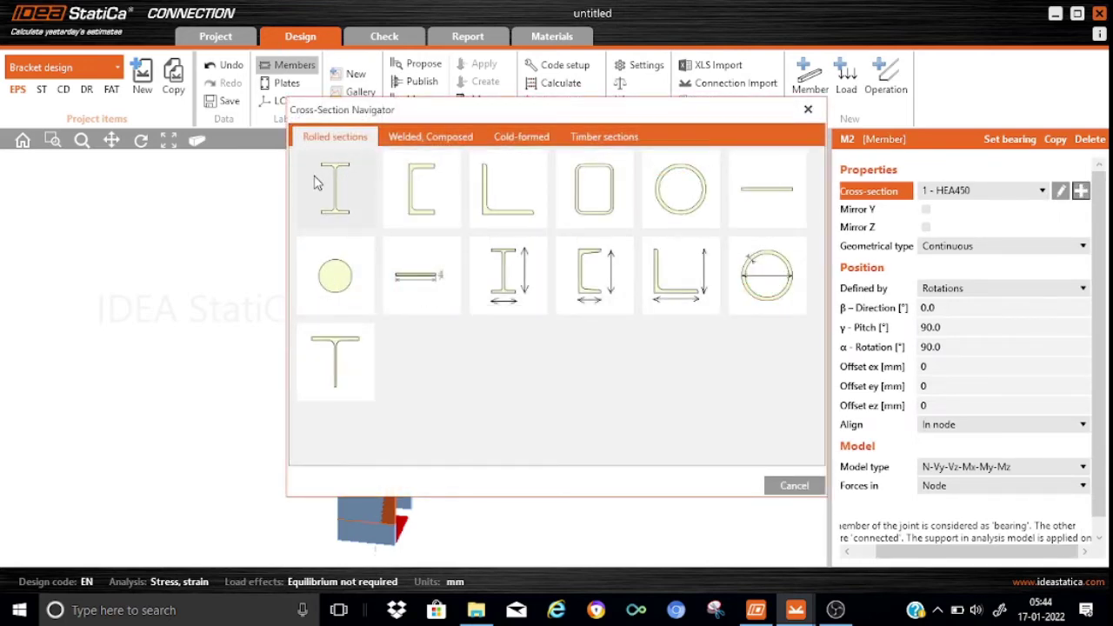
pyautogui.click(331, 184)
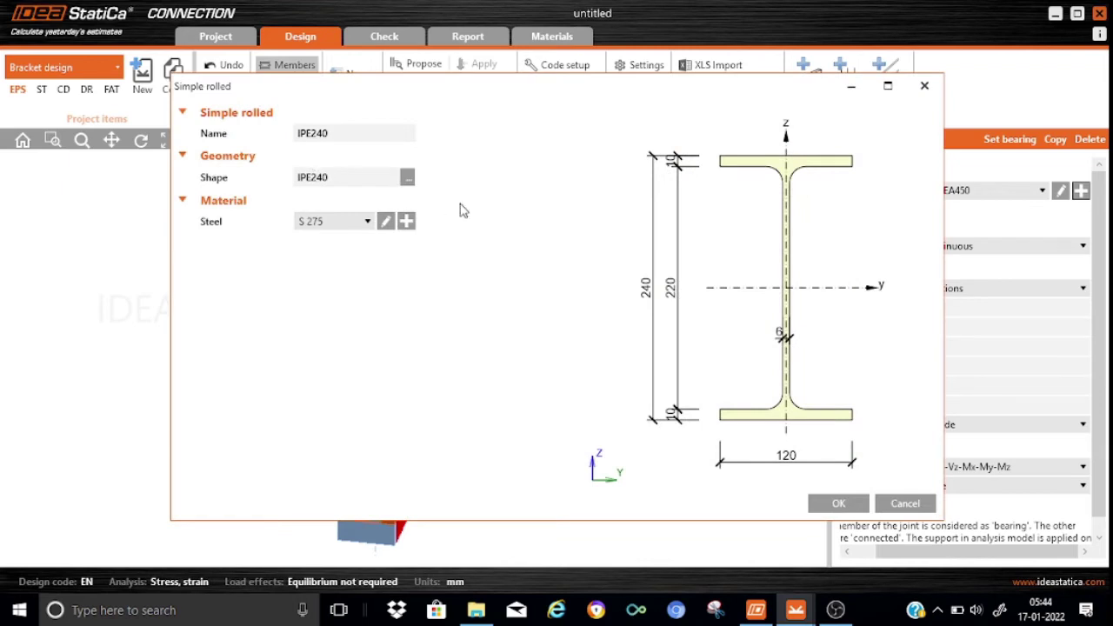
pyautogui.click(408, 178)
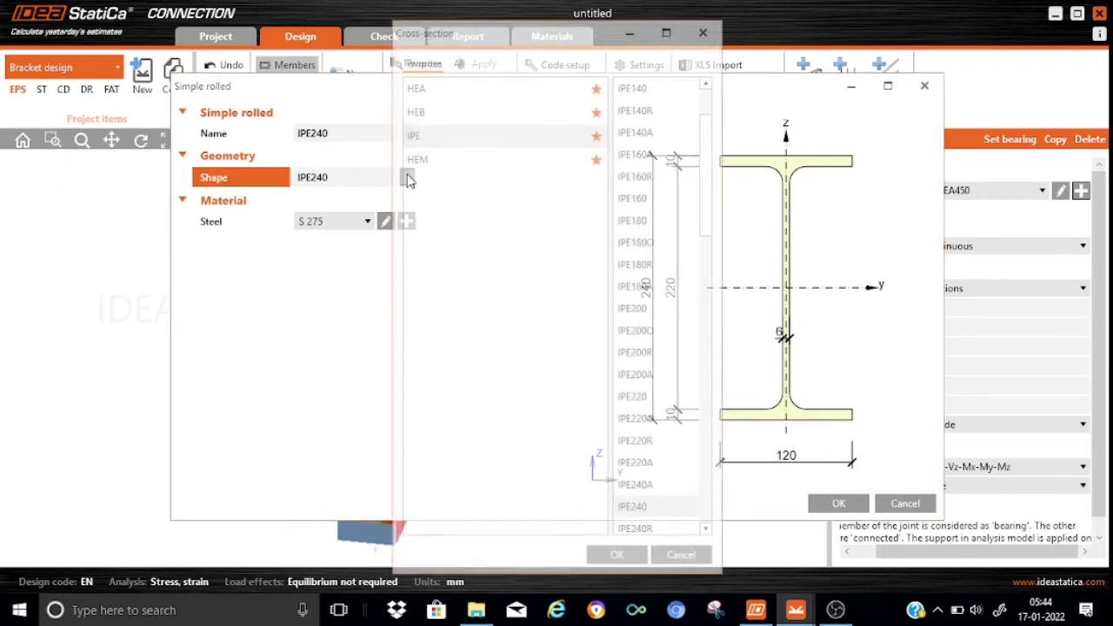
pyautogui.click(416, 112)
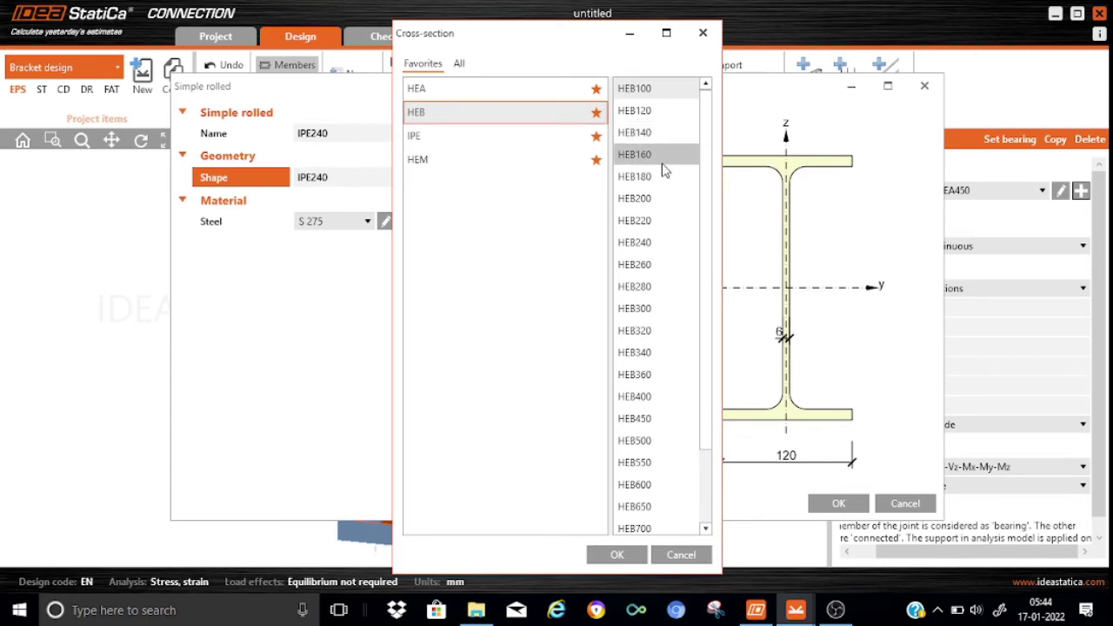
pyautogui.click(651, 136)
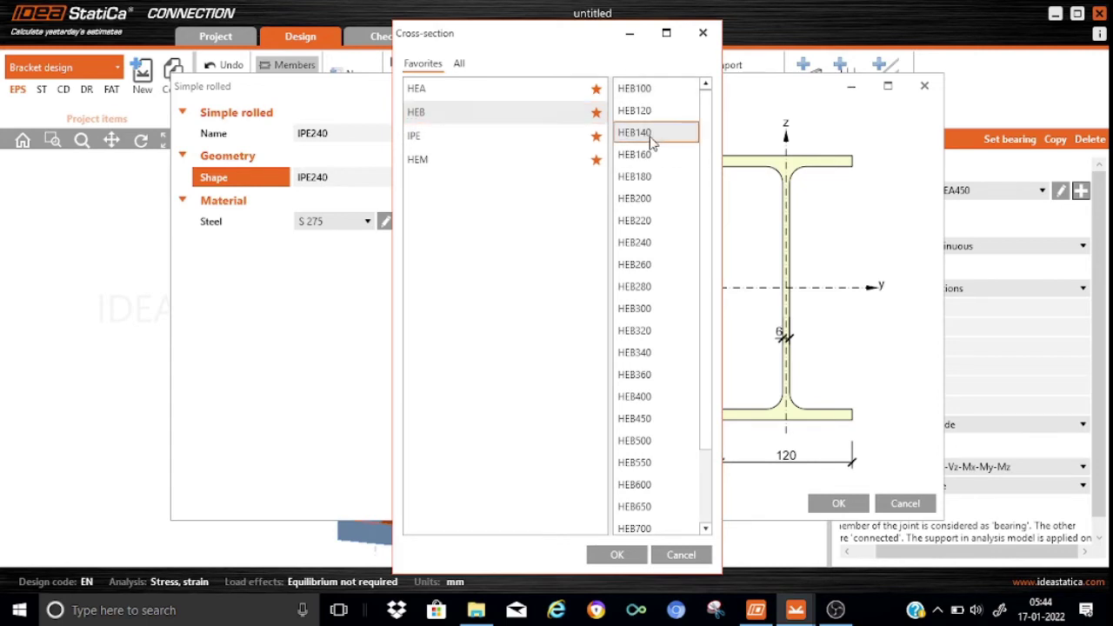
pyautogui.click(617, 555)
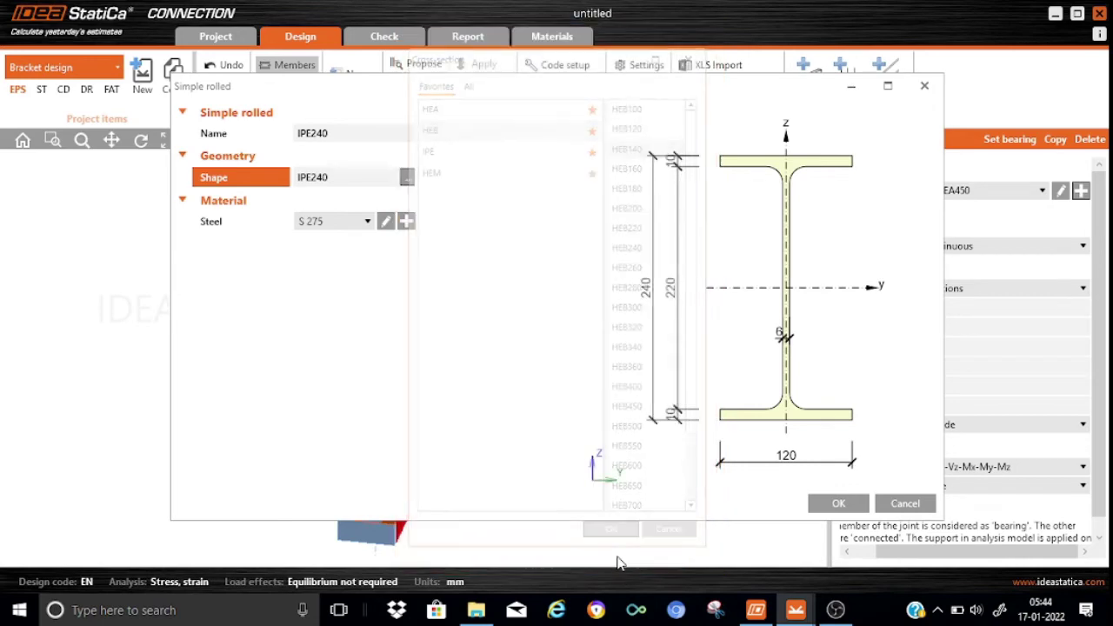
pyautogui.click(843, 504)
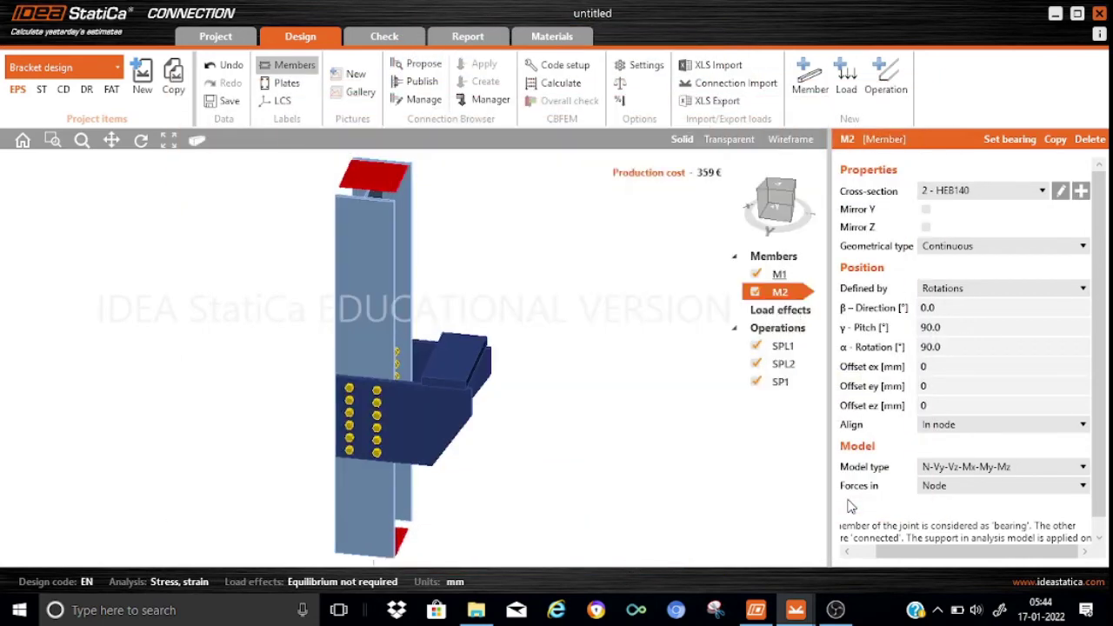
# Change M2's geometrical type to Ended and set its α rotation to 0°.
pyautogui.click(1083, 247)
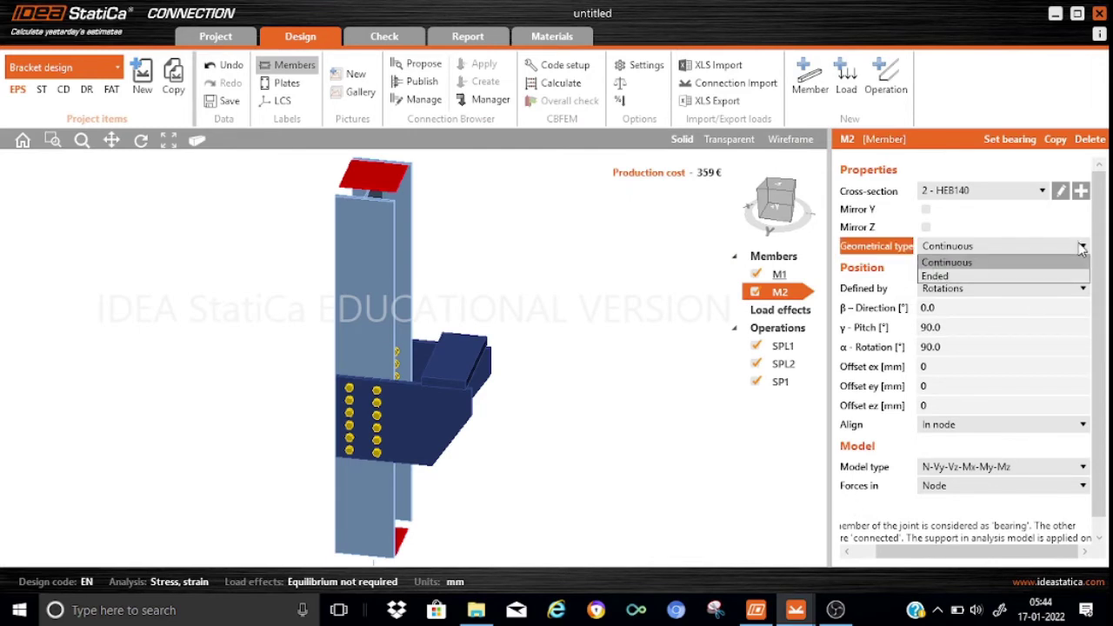
pyautogui.click(952, 275)
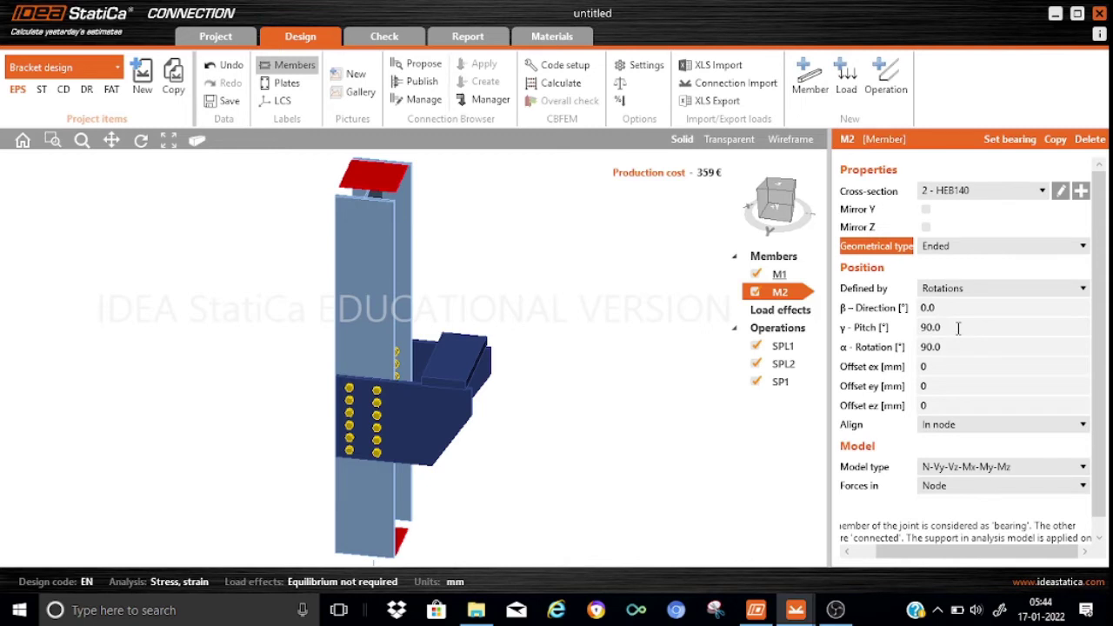
pyautogui.click(943, 346)
pyautogui.press('BackSpace')
pyautogui.press('BackSpace')
pyautogui.press('BackSpace')
pyautogui.press('BackSpace')
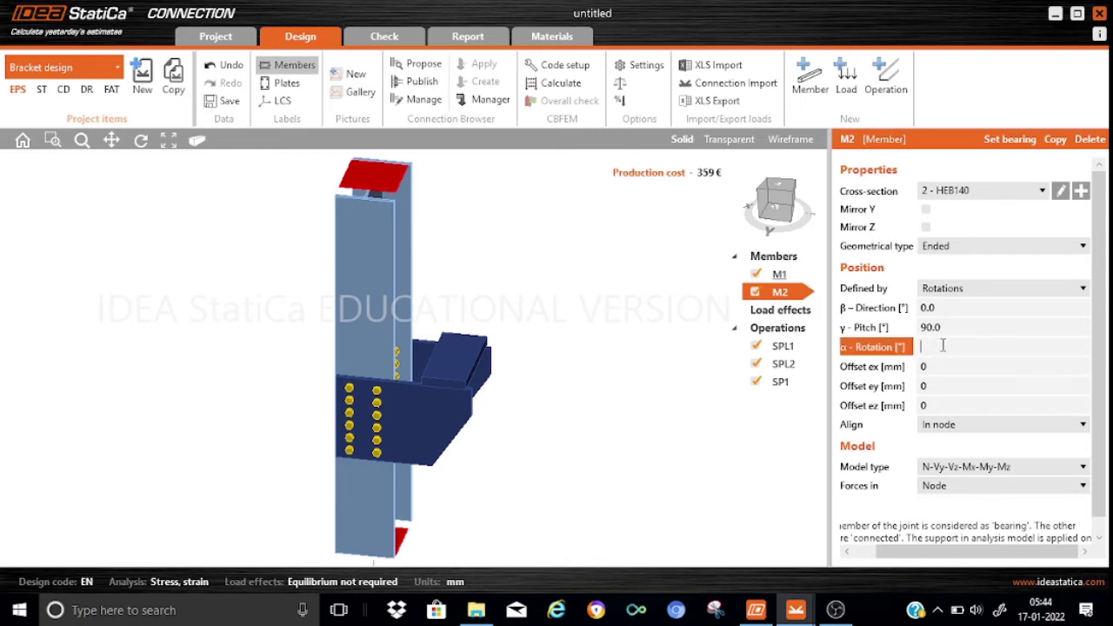
pyautogui.write('0')
# Offset member M2 by ex -300 mm and ez -413 mm.
pyautogui.click(940, 366)
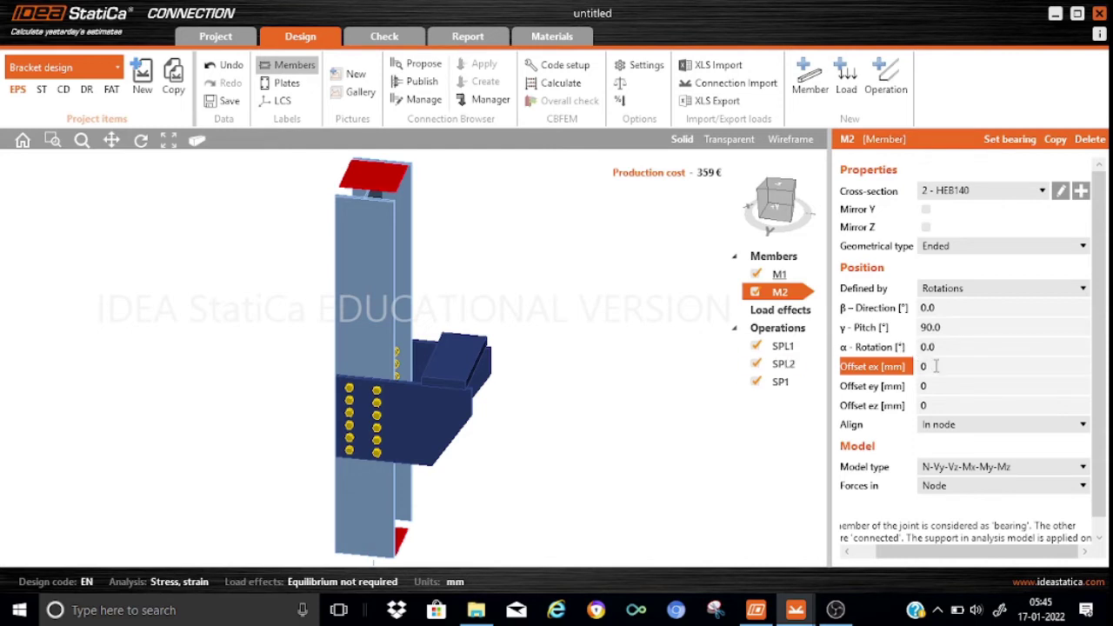
pyautogui.press('BackSpace')
pyautogui.write('-300')
pyautogui.click(933, 385)
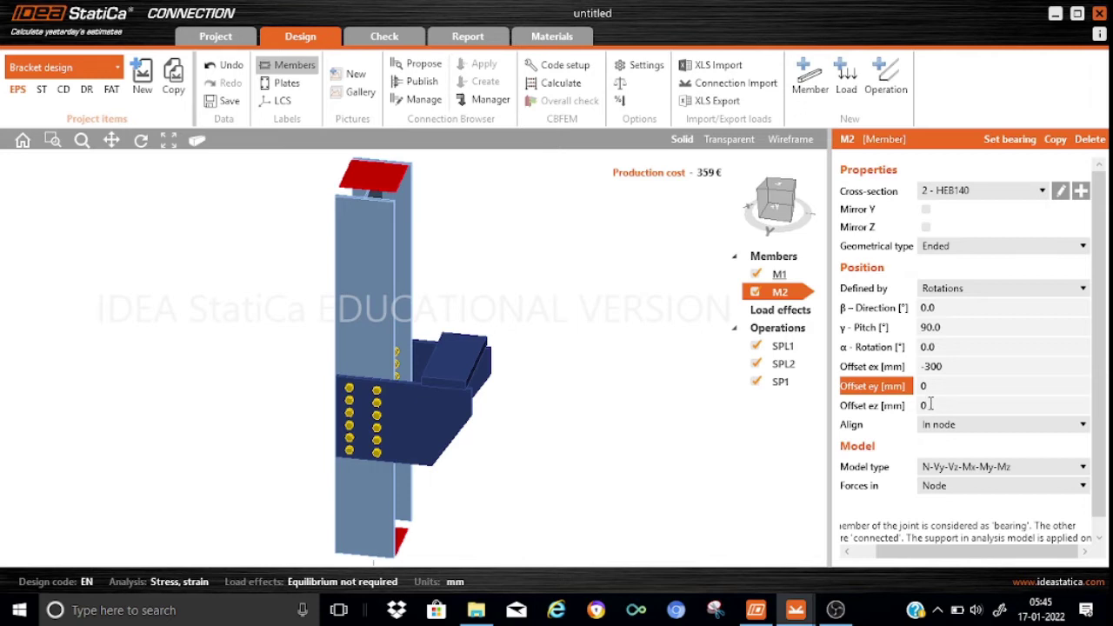
pyautogui.click(931, 405)
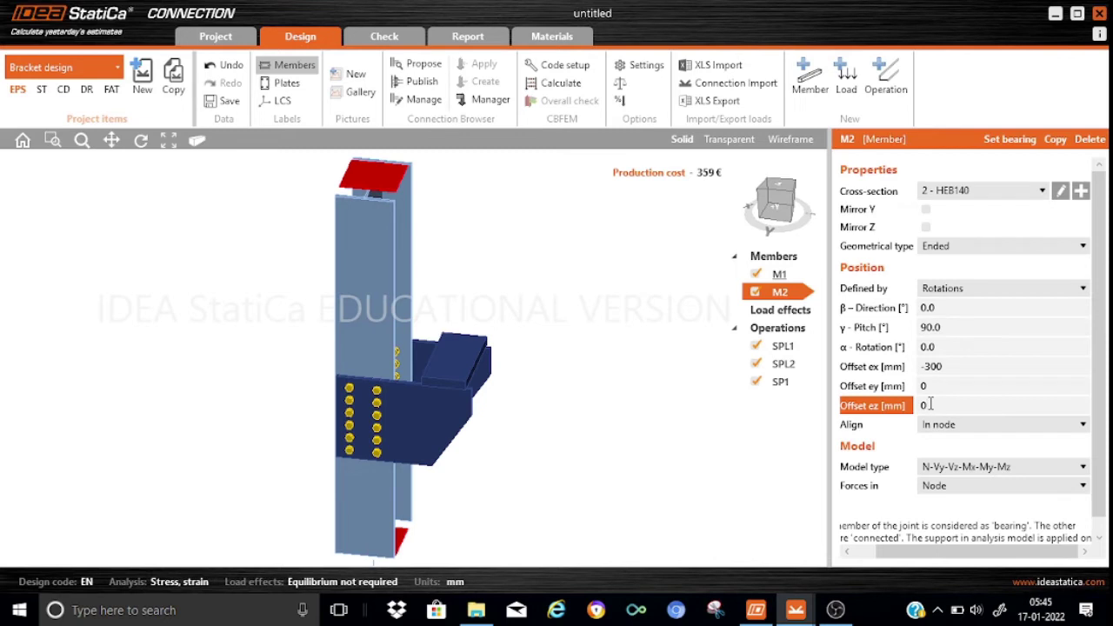
pyautogui.press('BackSpace')
pyautogui.write('-413')
pyautogui.click(950, 383)
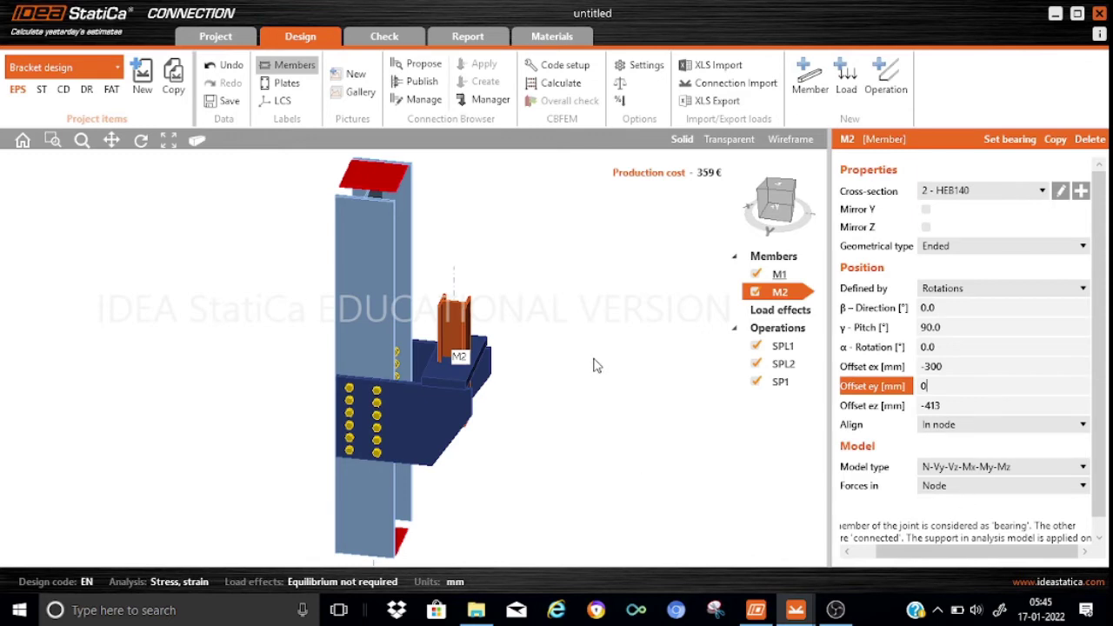
# Add a cut-of-member operation that trims member M2 by the stiffening plate SP1.
pyautogui.click(794, 200)
pyautogui.click(780, 183)
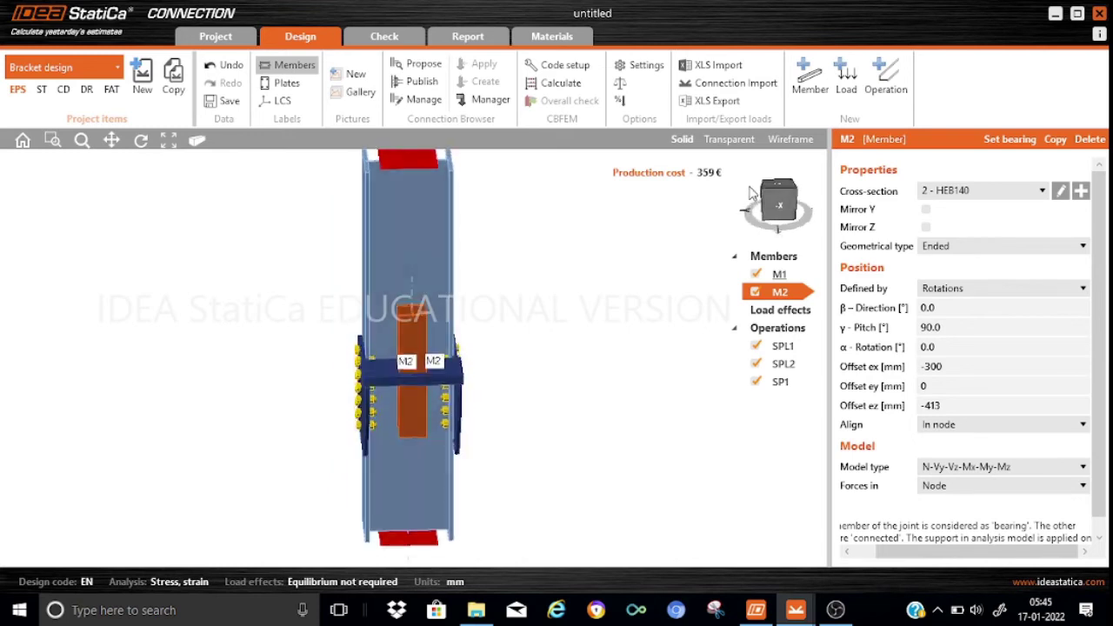
pyautogui.moveTo(778, 178); pyautogui.dragTo(768, 178)
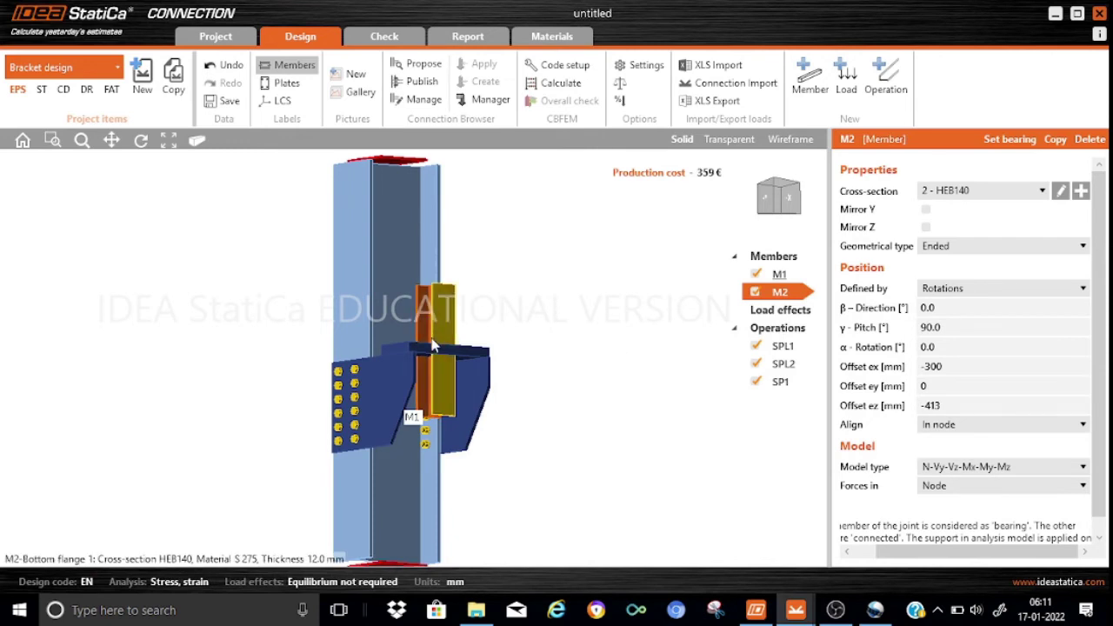
pyautogui.click(883, 71)
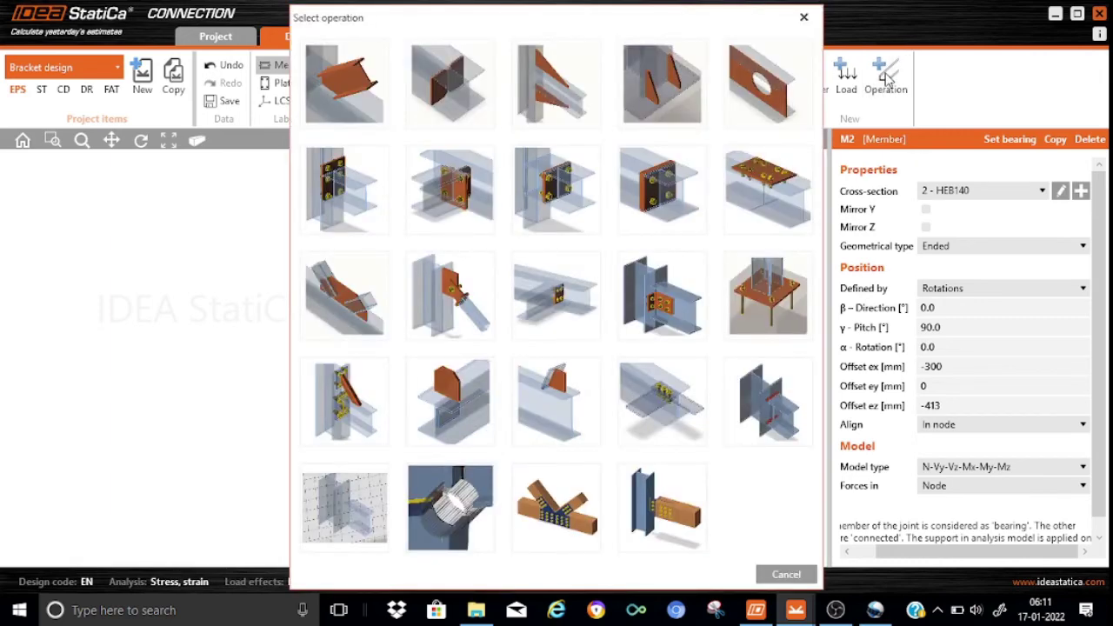
pyautogui.click(363, 82)
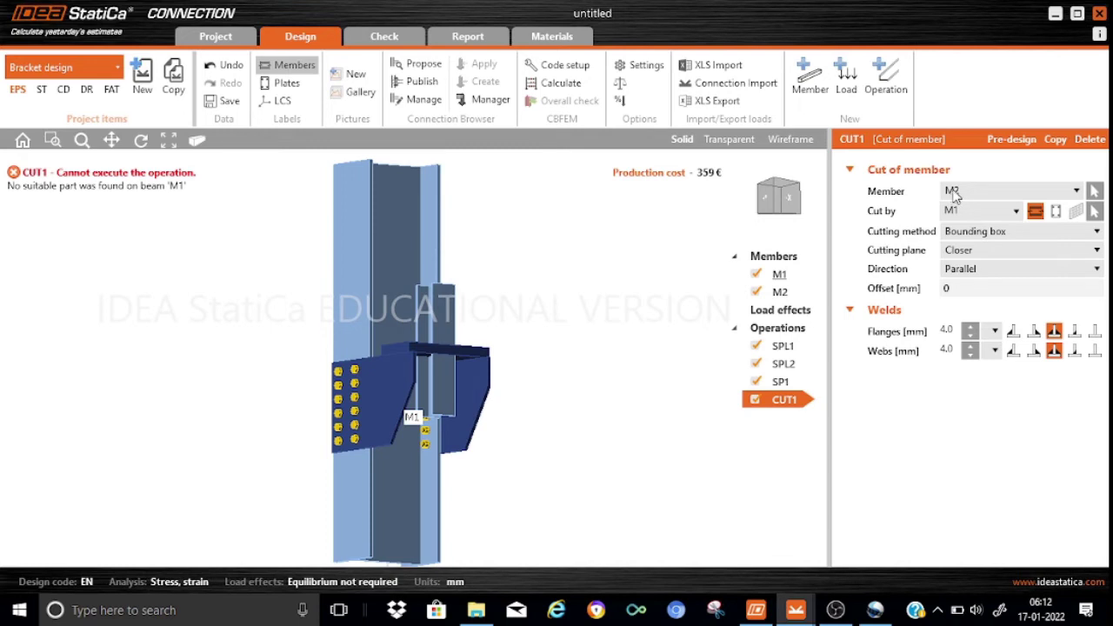
pyautogui.click(1056, 212)
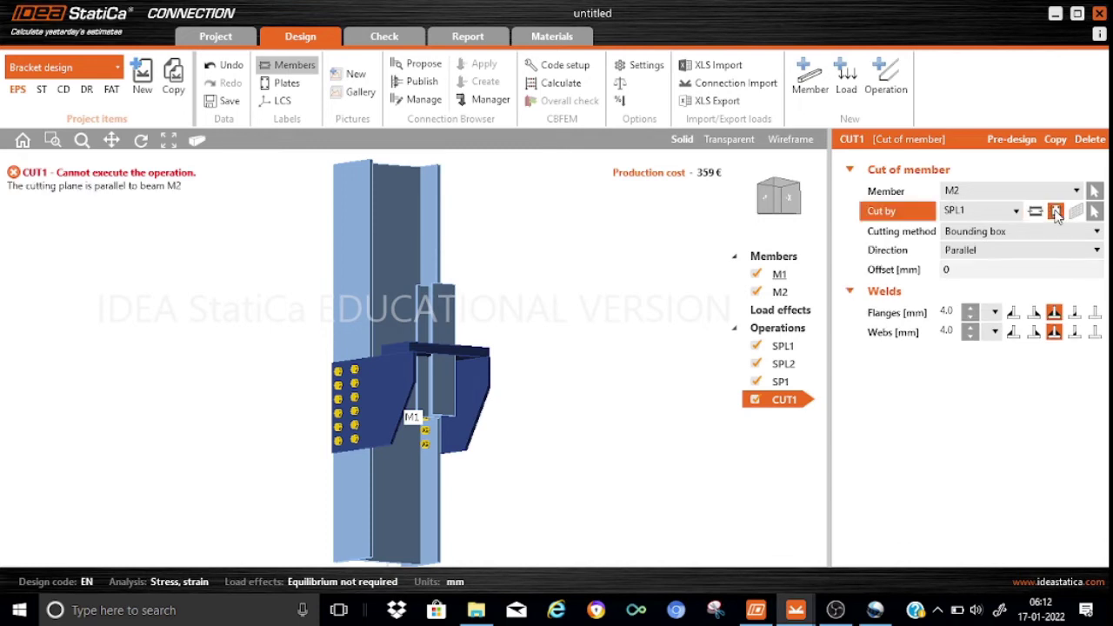
pyautogui.click(1017, 212)
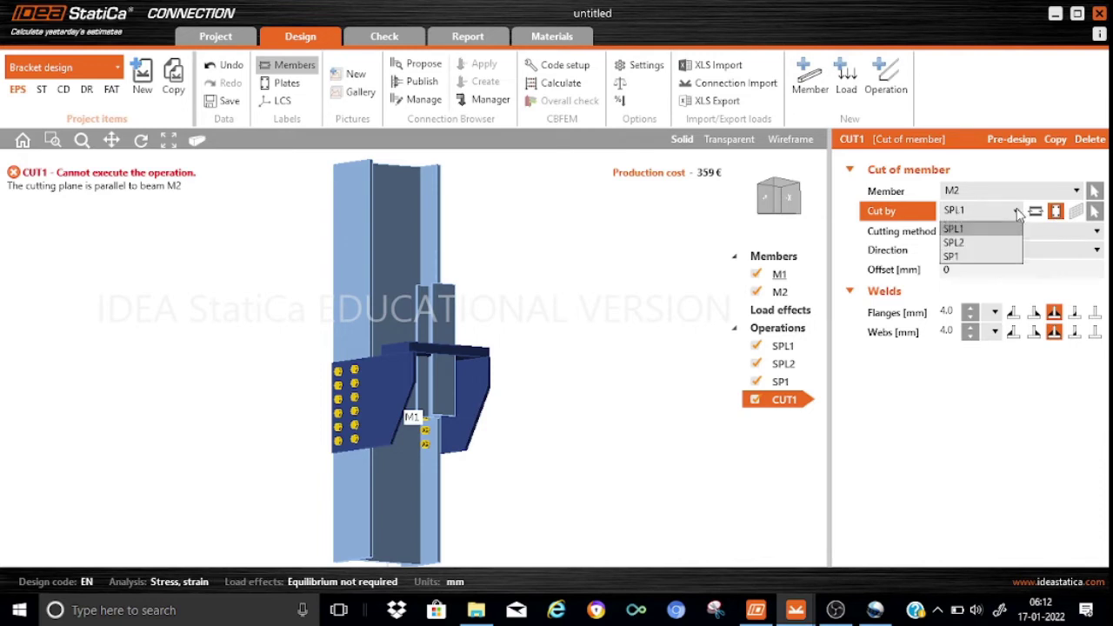
pyautogui.click(970, 257)
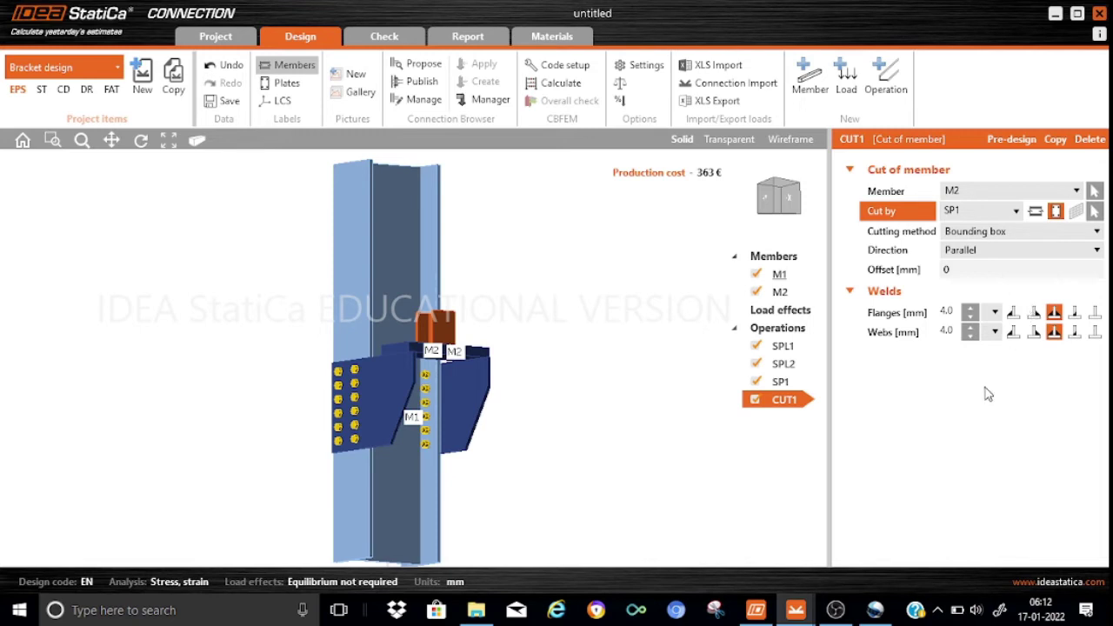
# Set the flange and web welds of M2's cut to 6 mm.
pyautogui.click(970, 311)
pyautogui.click(969, 309)
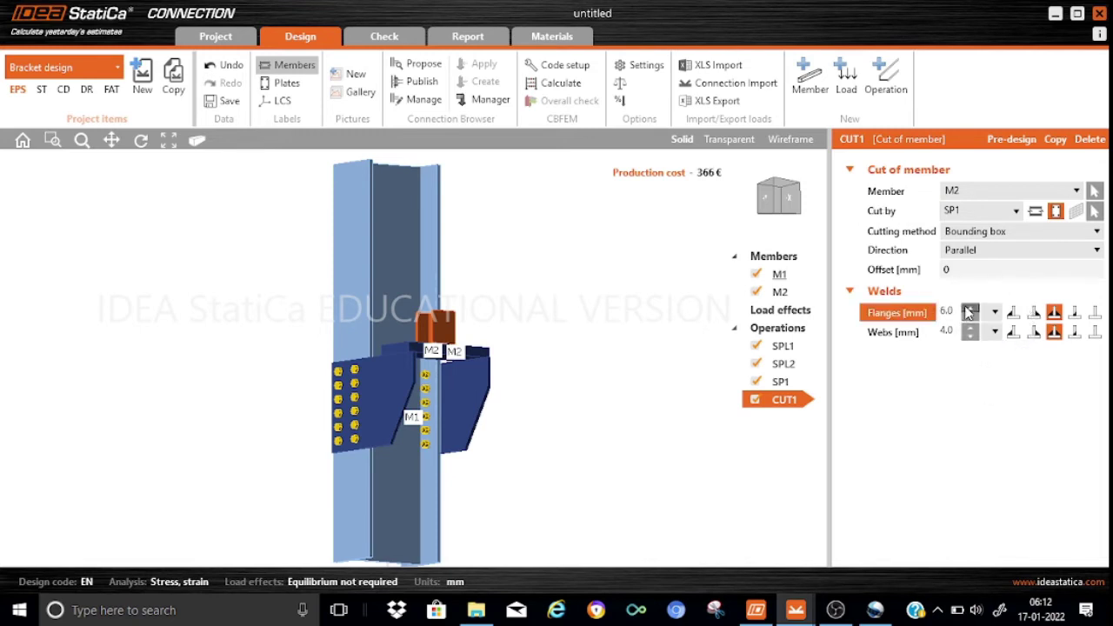
pyautogui.click(971, 329)
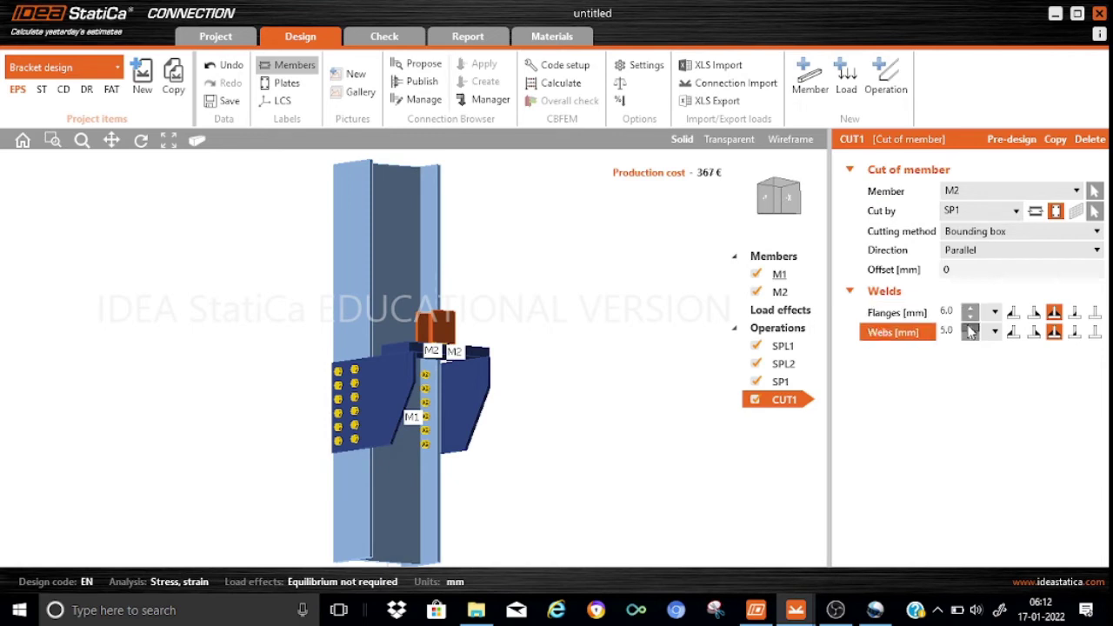
pyautogui.click(970, 329)
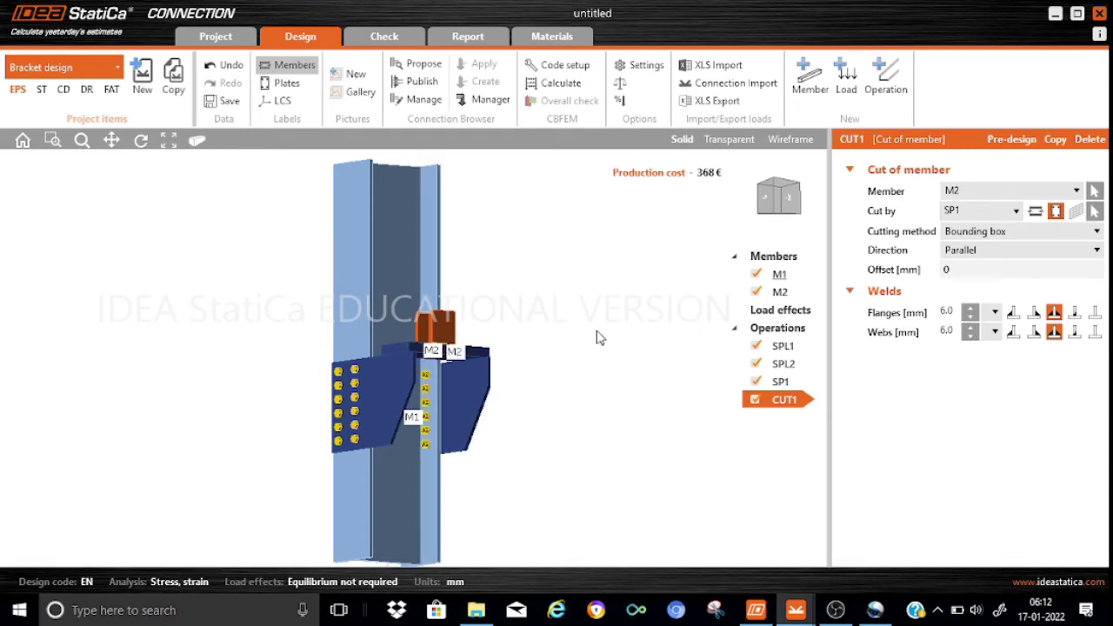
# Add a cut-of-plate operation with splice plate SPL1 as the modified item.
pyautogui.scroll(3, 574, 386)
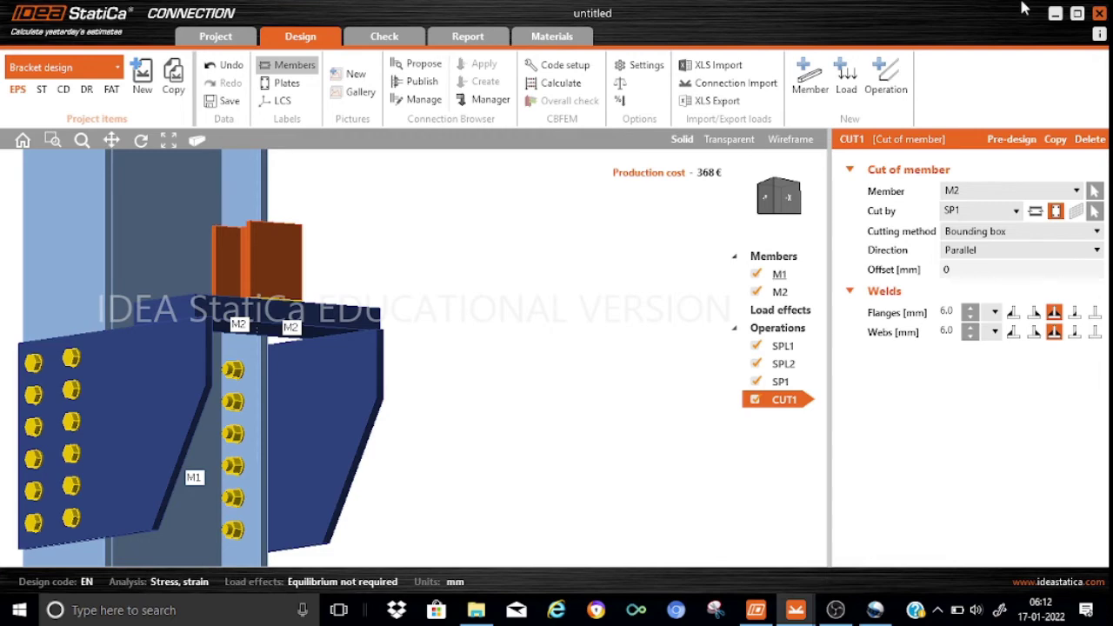
pyautogui.click(888, 76)
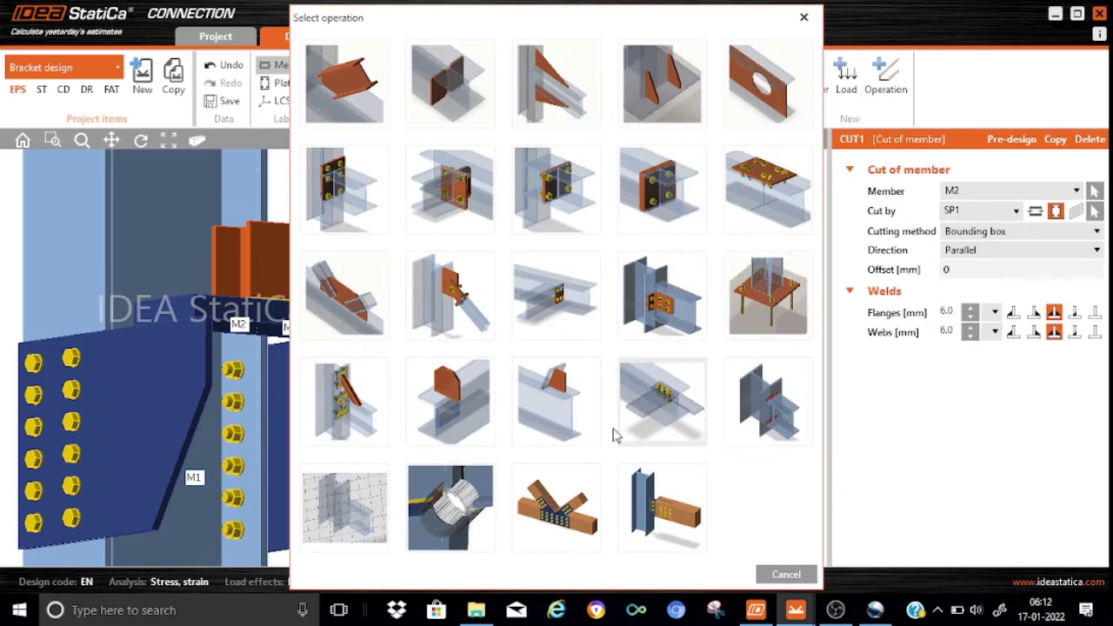
pyautogui.click(541, 420)
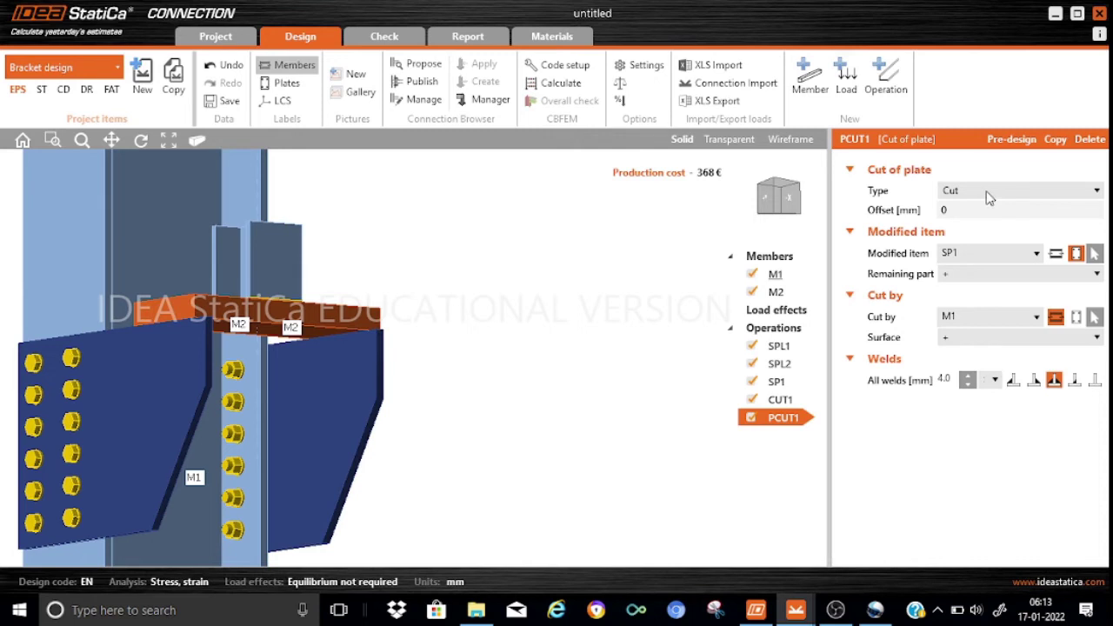
pyautogui.click(1023, 259)
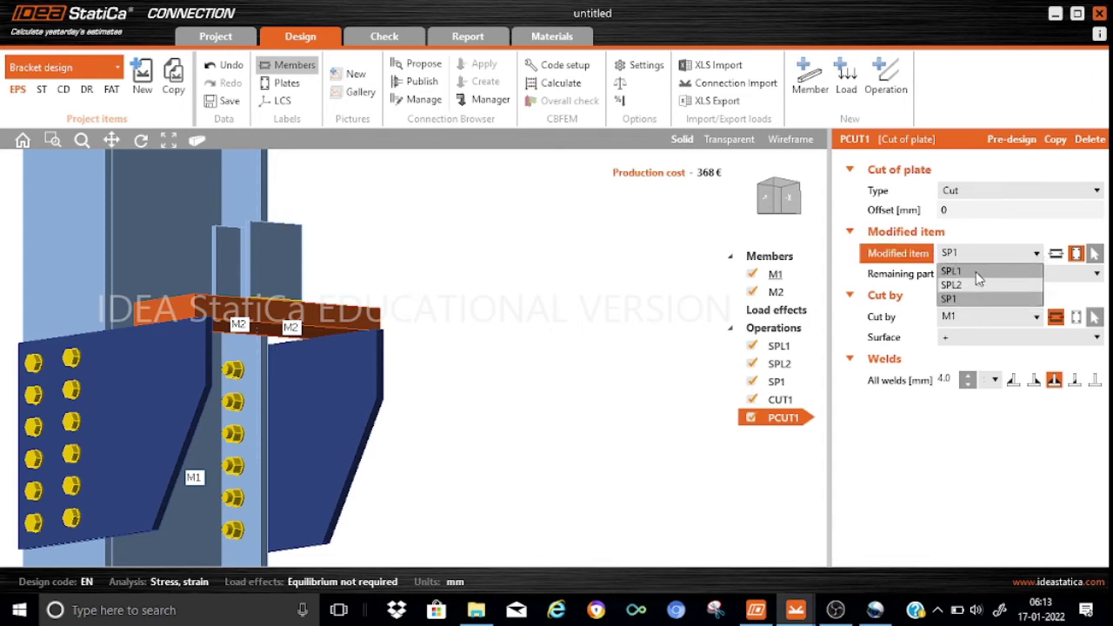
pyautogui.click(976, 271)
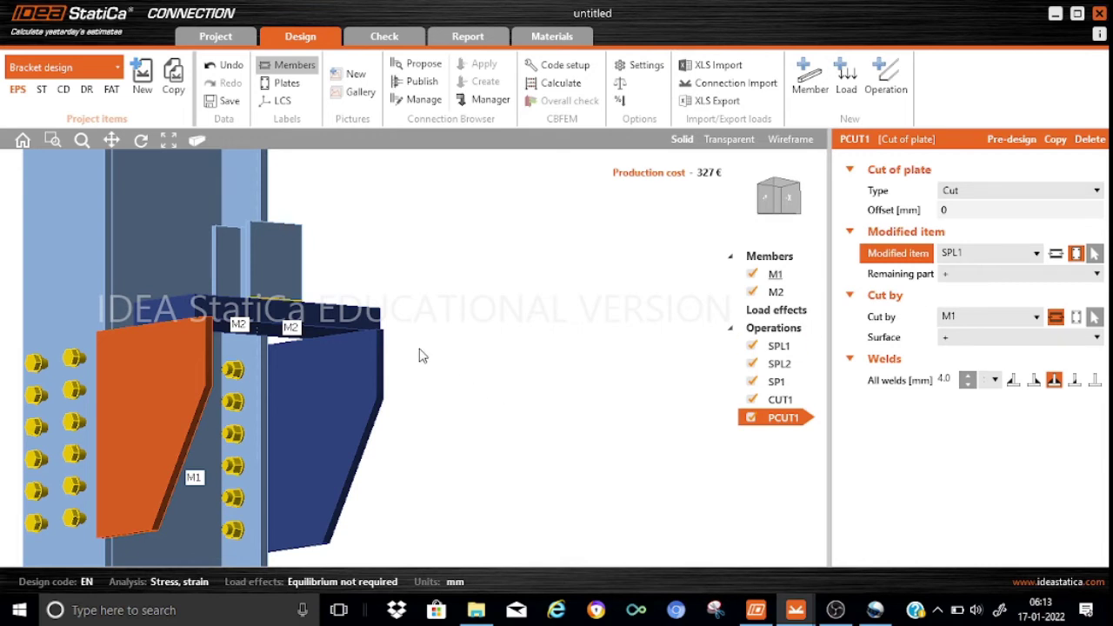
# Cut SPL1 by the plate SP1 and change the connecting weld to a butt weld.
pyautogui.click(1036, 320)
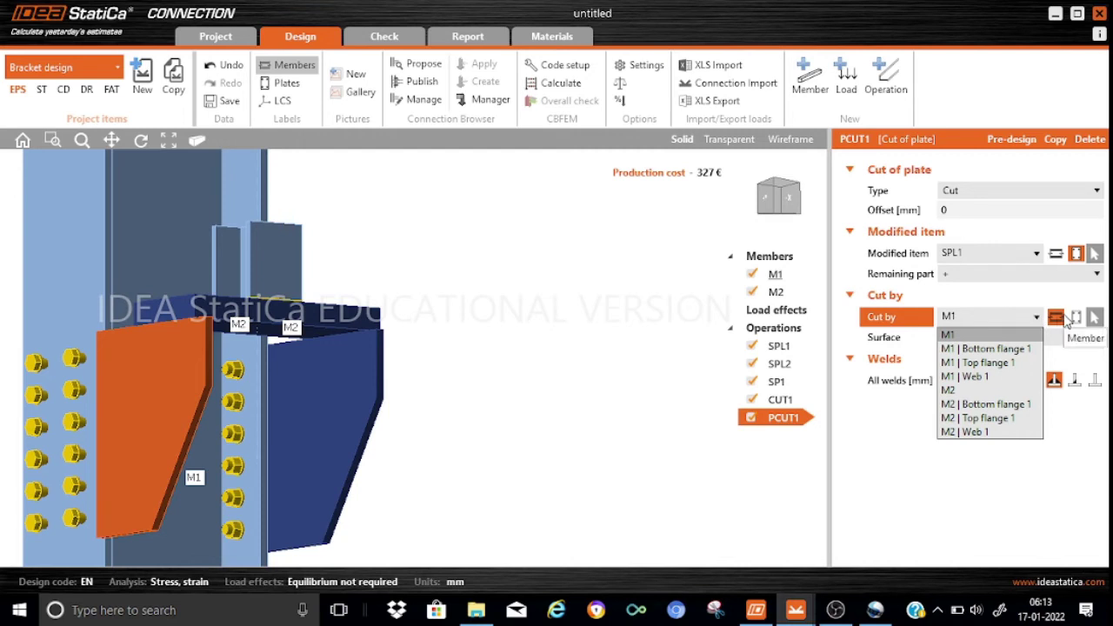
pyautogui.click(1077, 320)
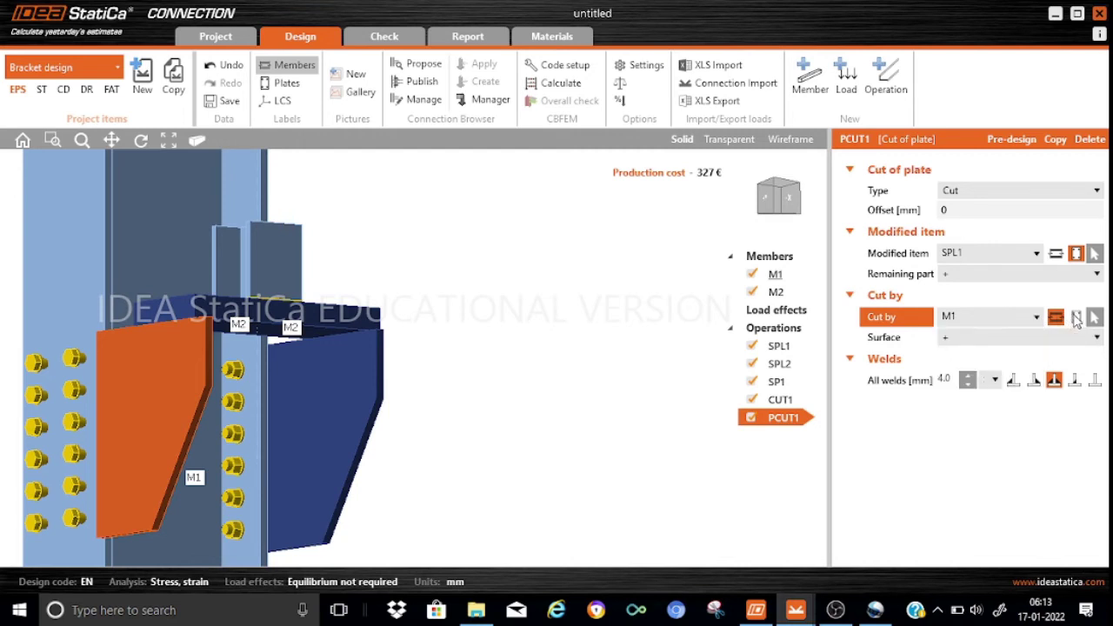
pyautogui.click(1077, 319)
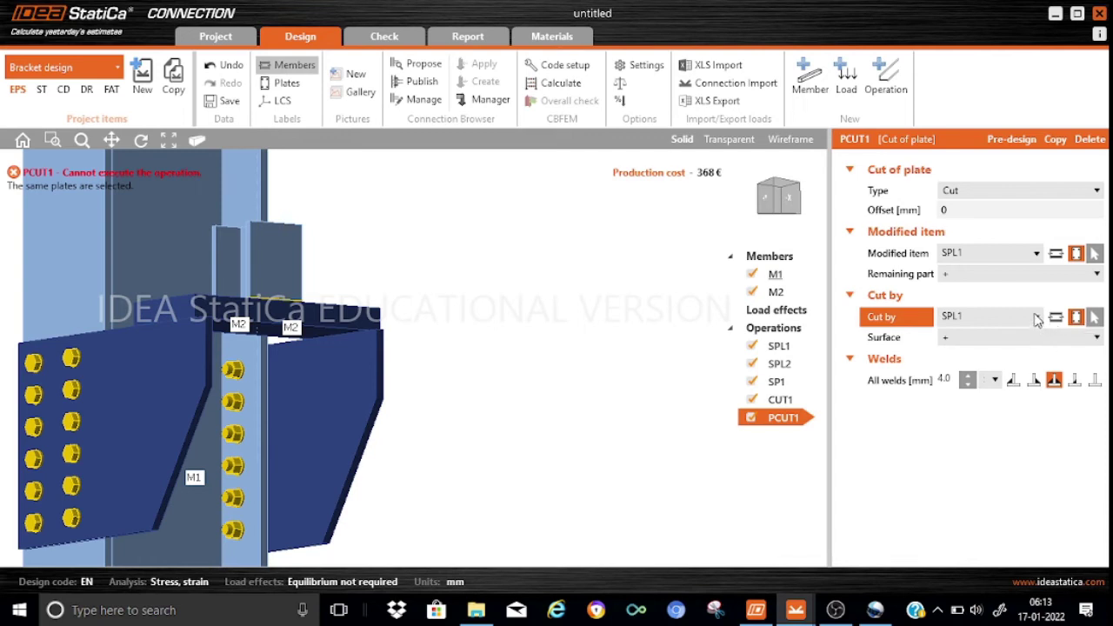
pyautogui.click(1035, 317)
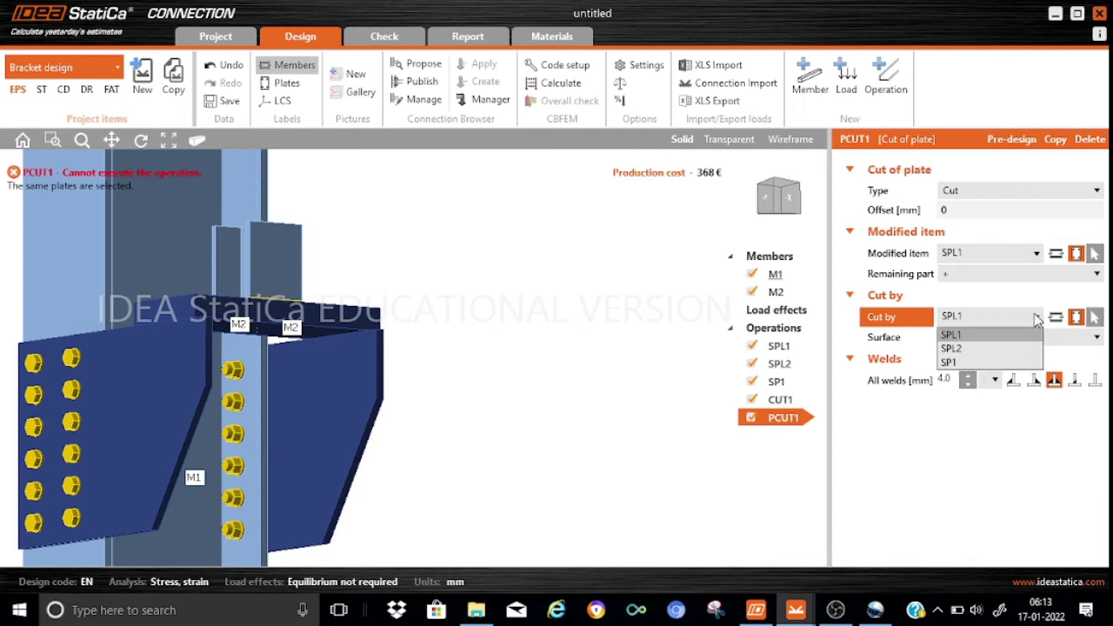
pyautogui.click(953, 363)
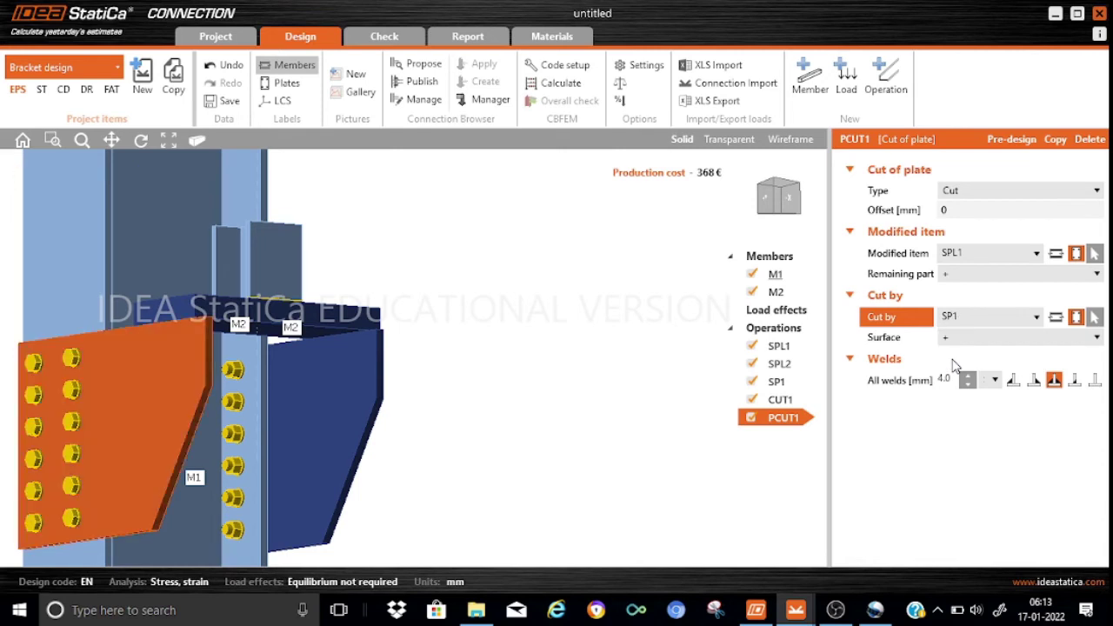
pyautogui.click(1075, 380)
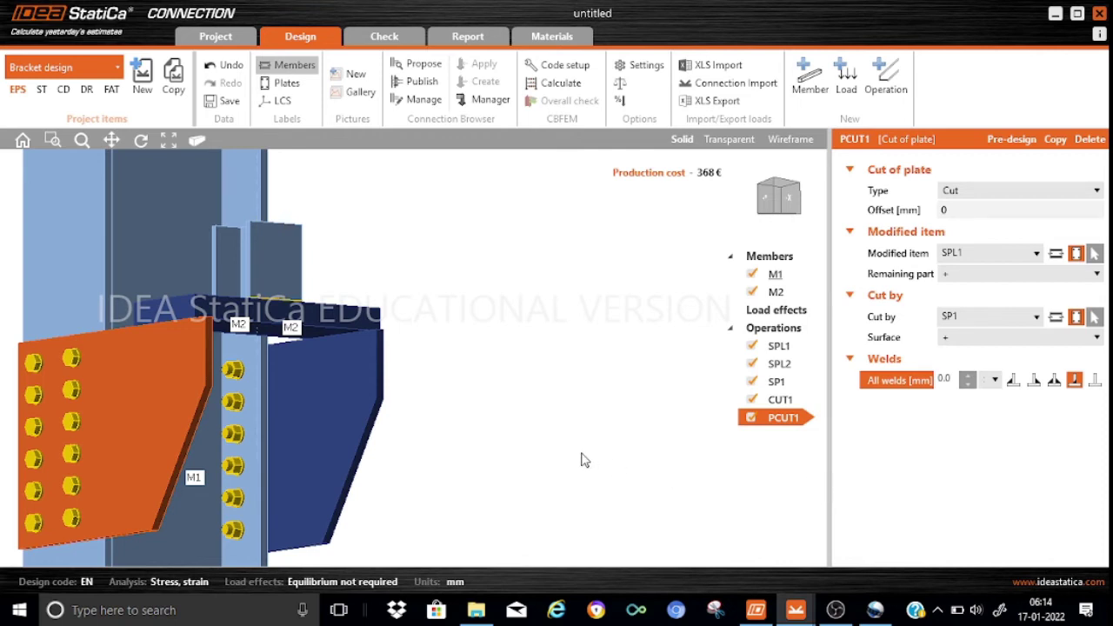
# Copy the plate cut PCUT1, apply the copy to SPL2 and set its cutting surface to "-".
pyautogui.click(1055, 140)
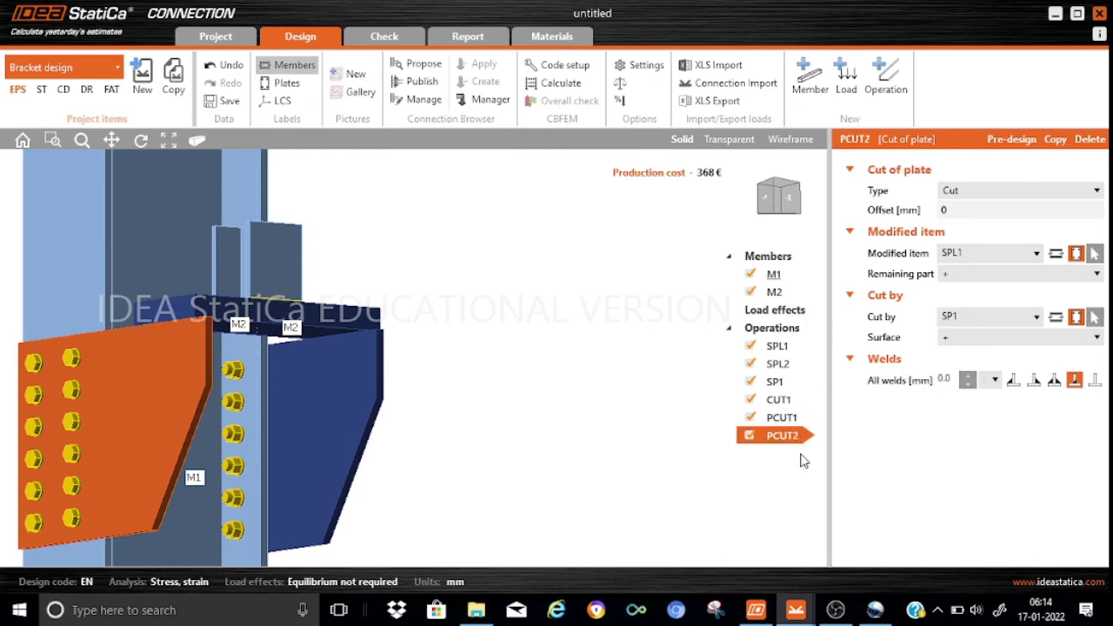
pyautogui.click(1035, 253)
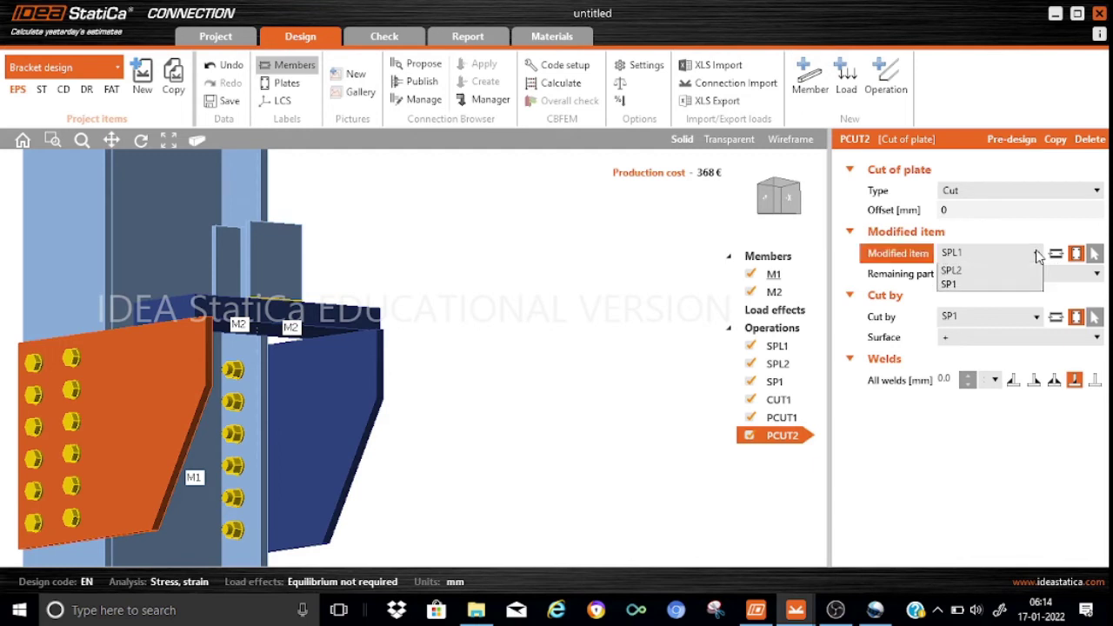
pyautogui.click(969, 287)
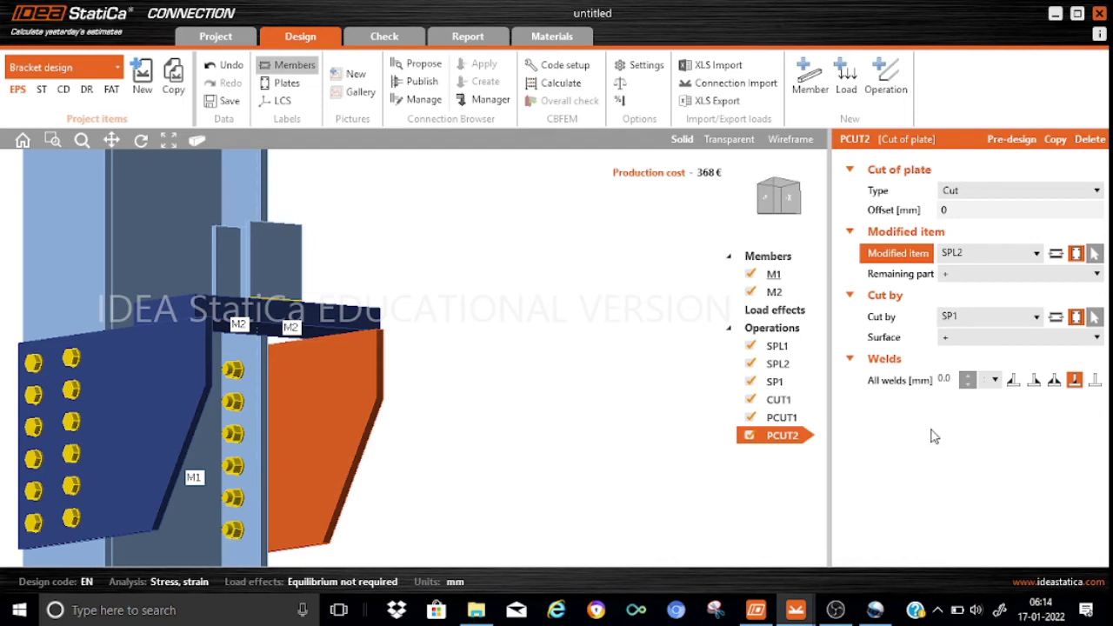
pyautogui.click(1097, 338)
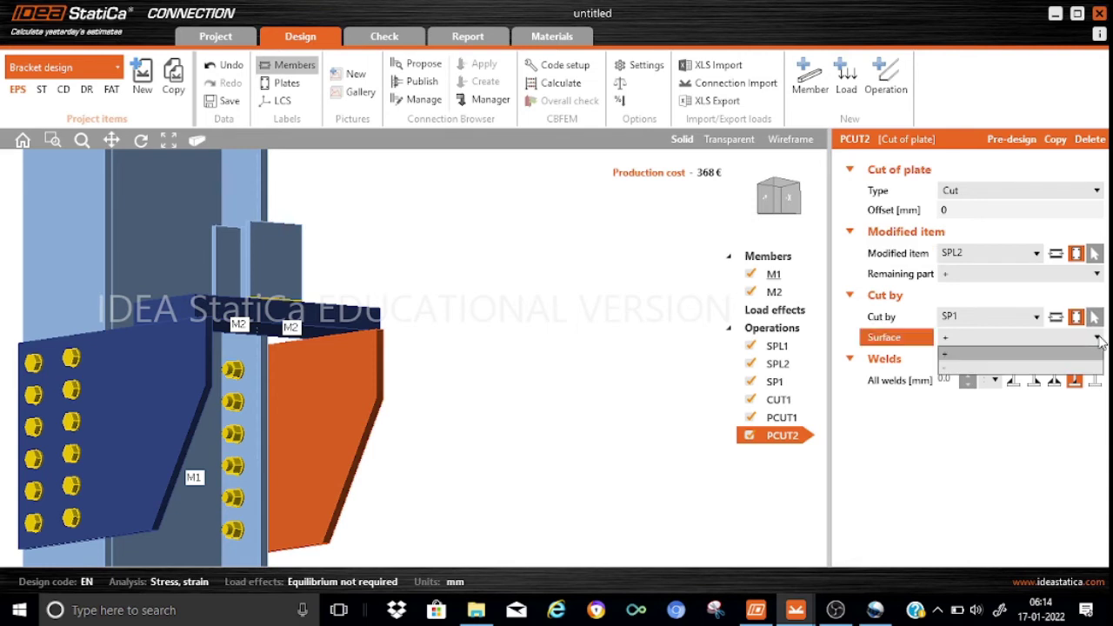
pyautogui.click(967, 372)
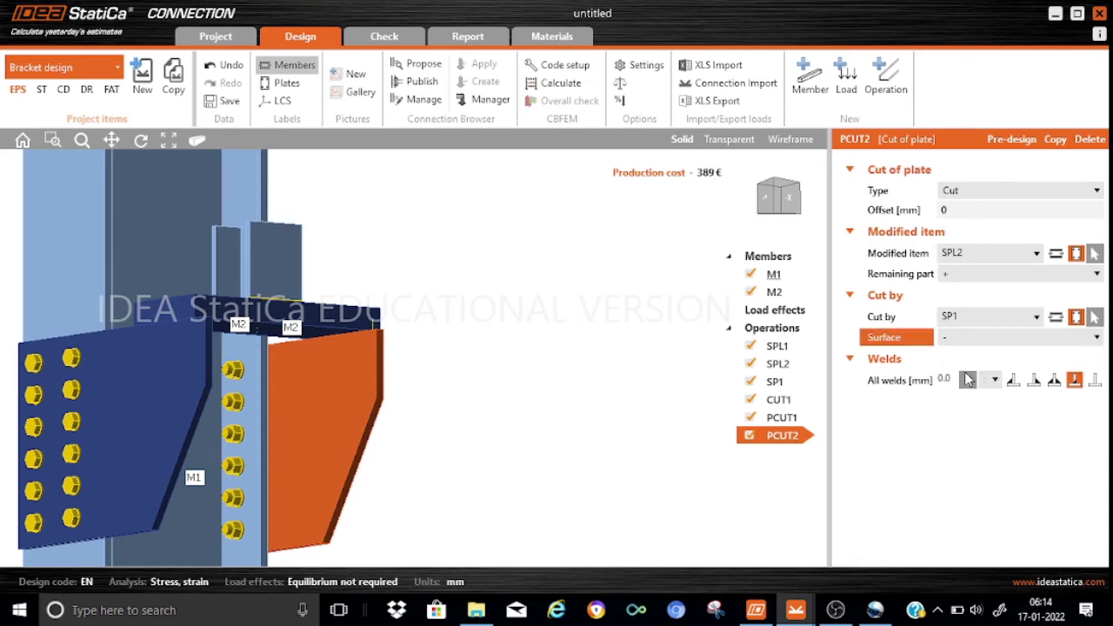
# Set the cutting surface of the original plate cut PCUT1 to "-".
pyautogui.click(772, 419)
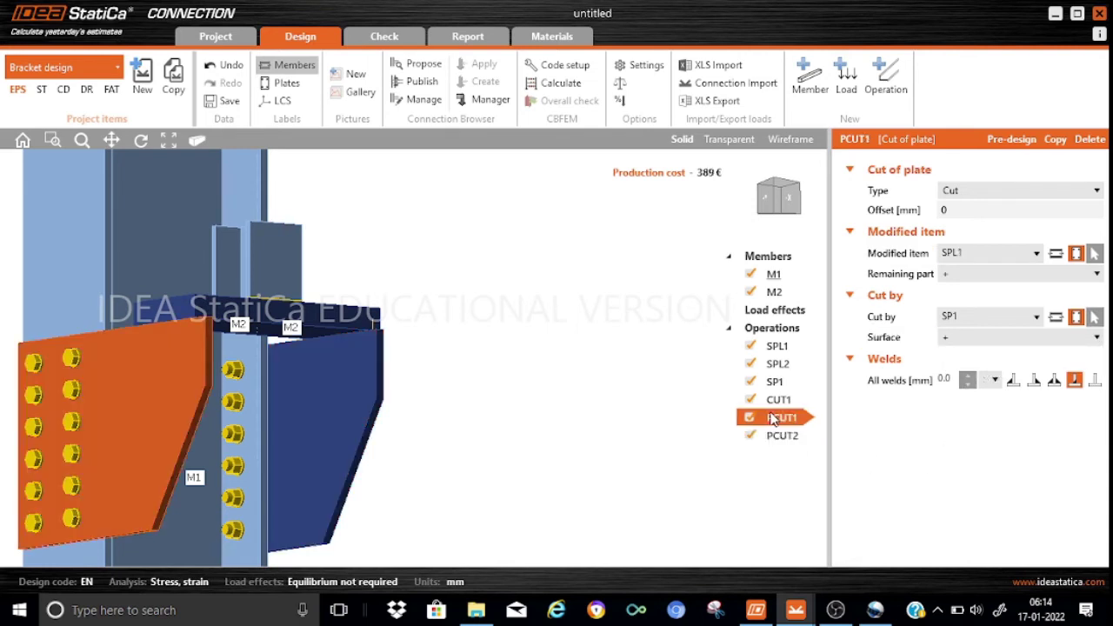
pyautogui.click(1095, 337)
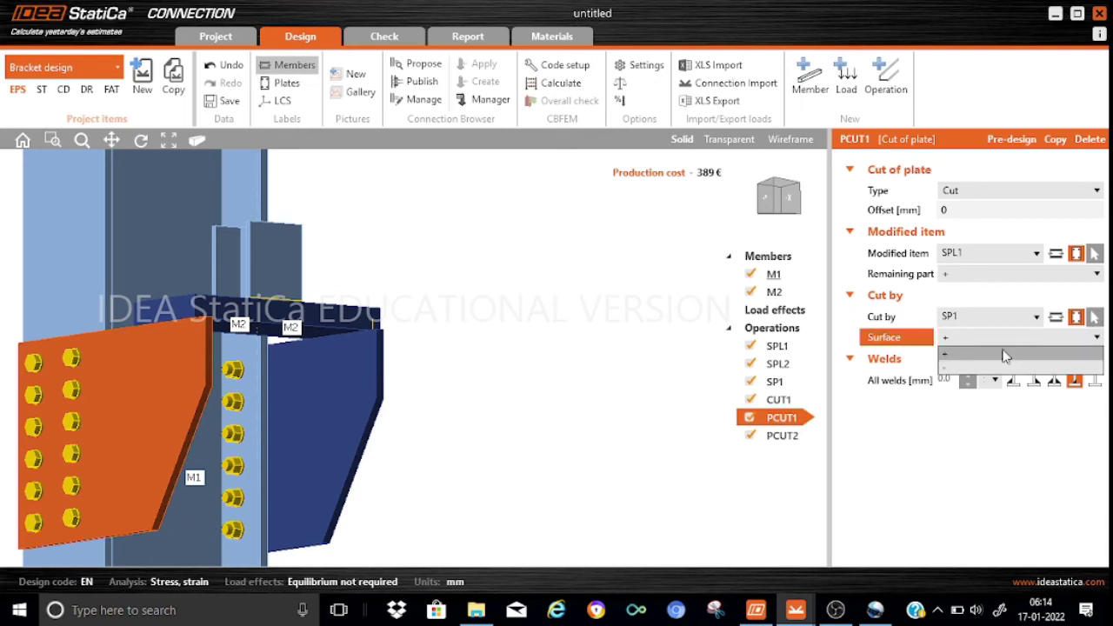
pyautogui.click(956, 369)
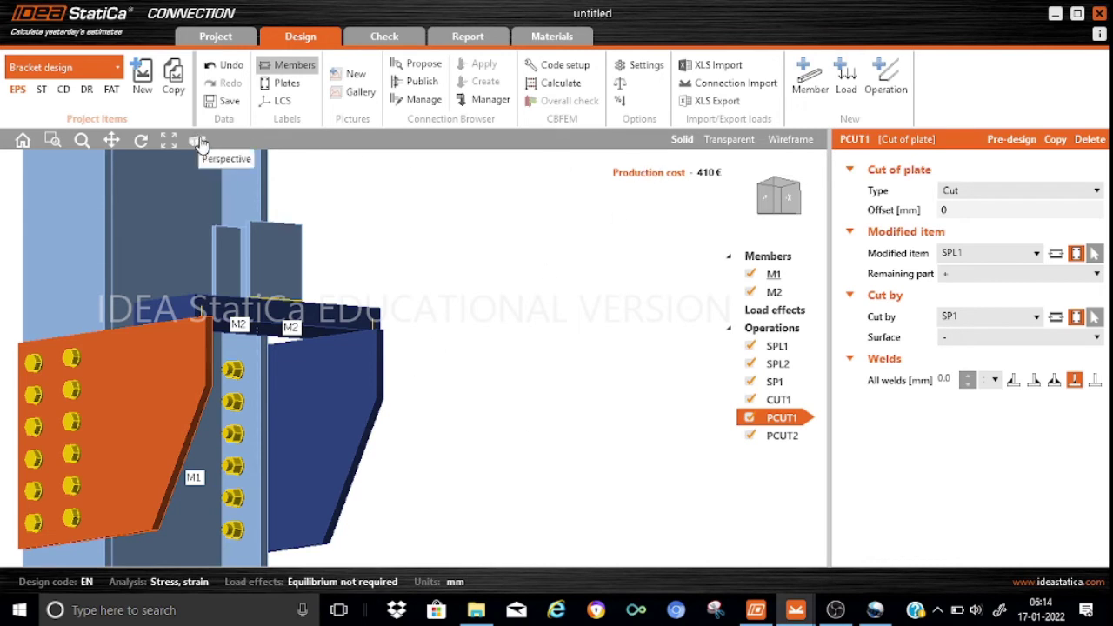
# Switch the model to perspective view and add a new load effect to the connection.
pyautogui.click(199, 142)
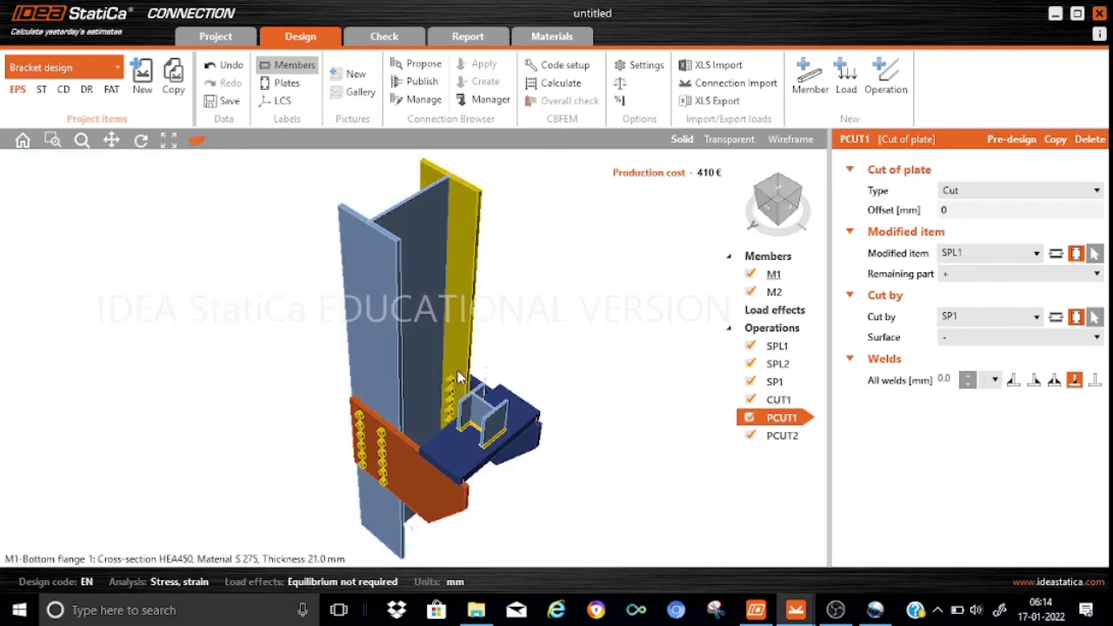
pyautogui.moveTo(785, 205)
pyautogui.mouseDown()
pyautogui.moveTo(765, 204)
pyautogui.moveTo(778, 202)
pyautogui.mouseUp()
pyautogui.click(779, 196)
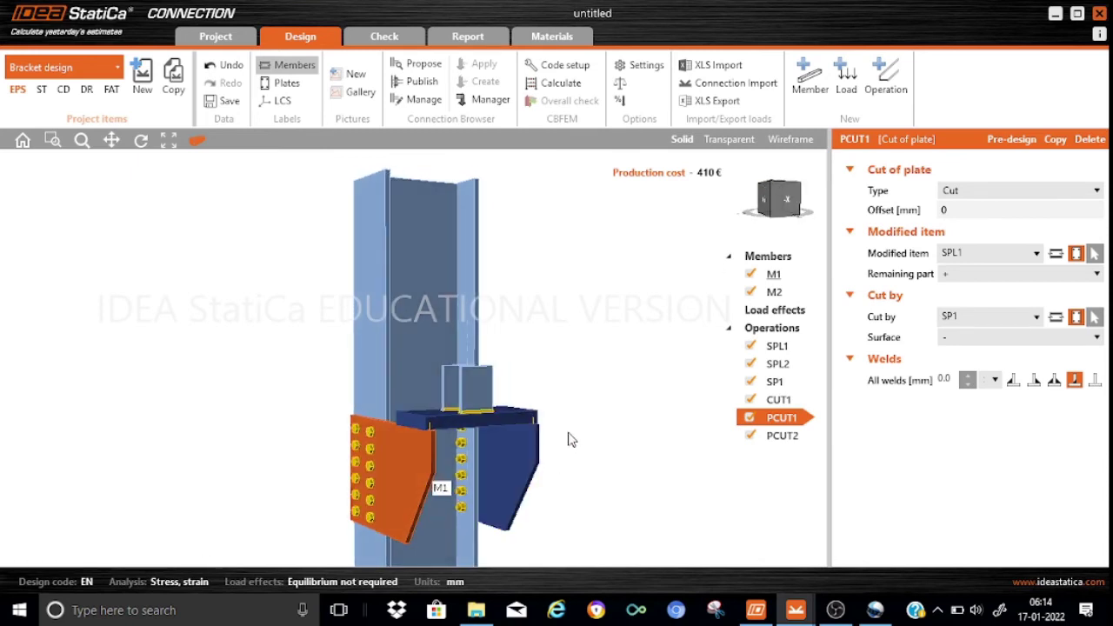
pyautogui.scroll(3, 566, 439)
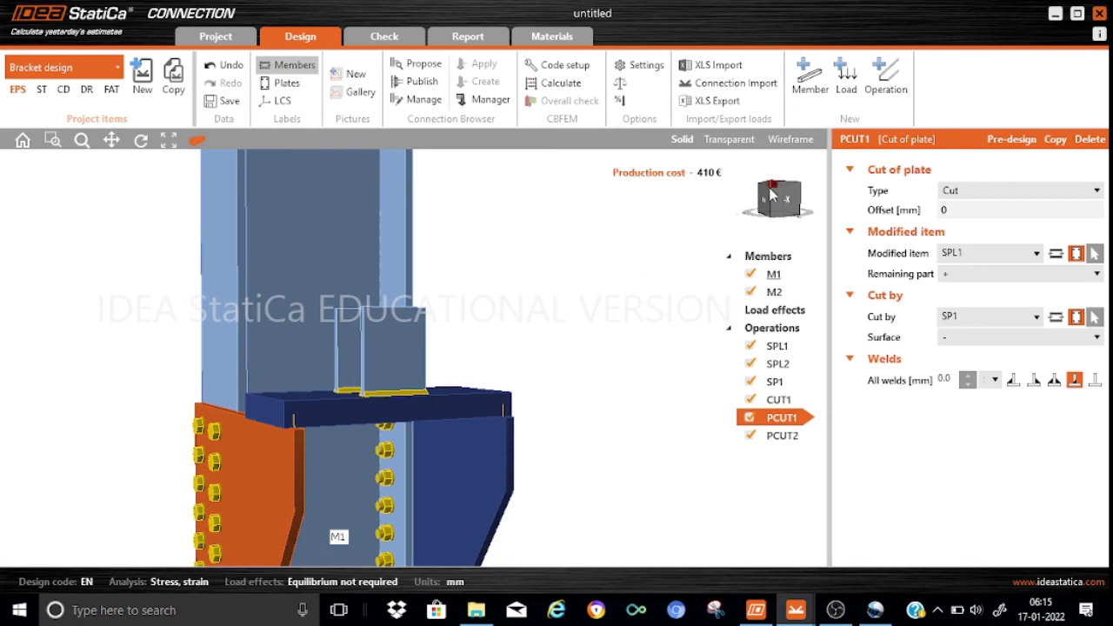
pyautogui.moveTo(774, 191); pyautogui.dragTo(783, 222)
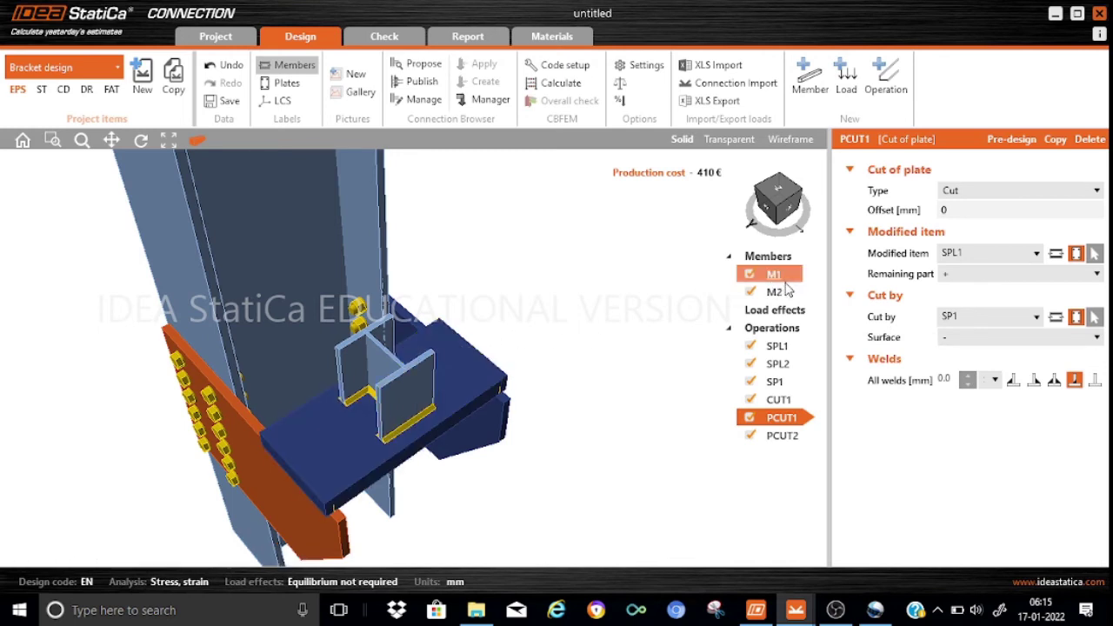
pyautogui.click(789, 319)
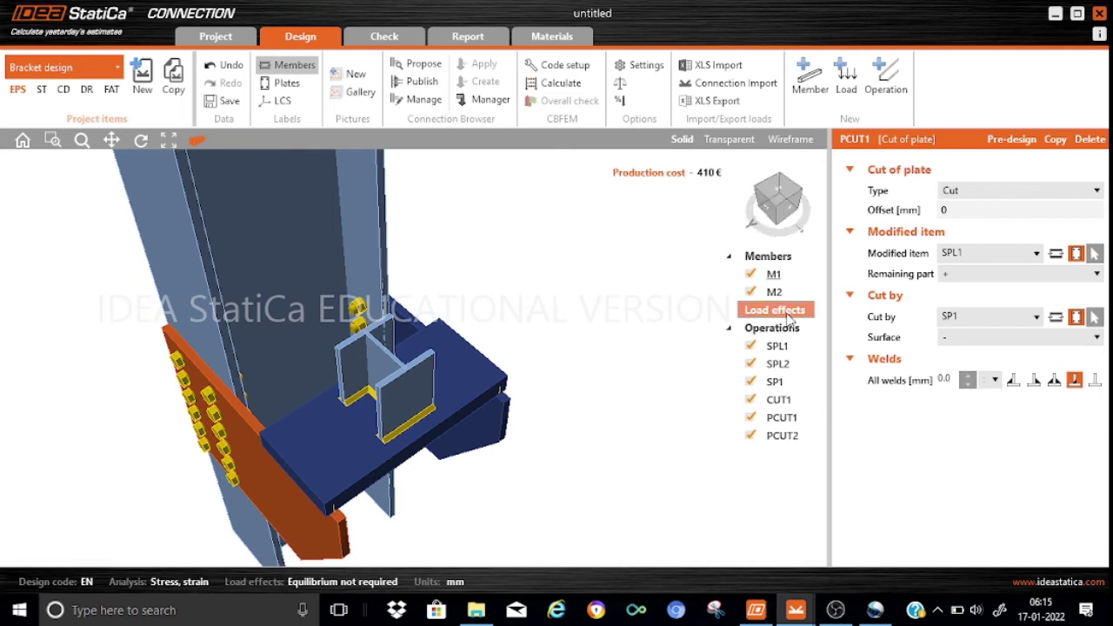
pyautogui.click(843, 71)
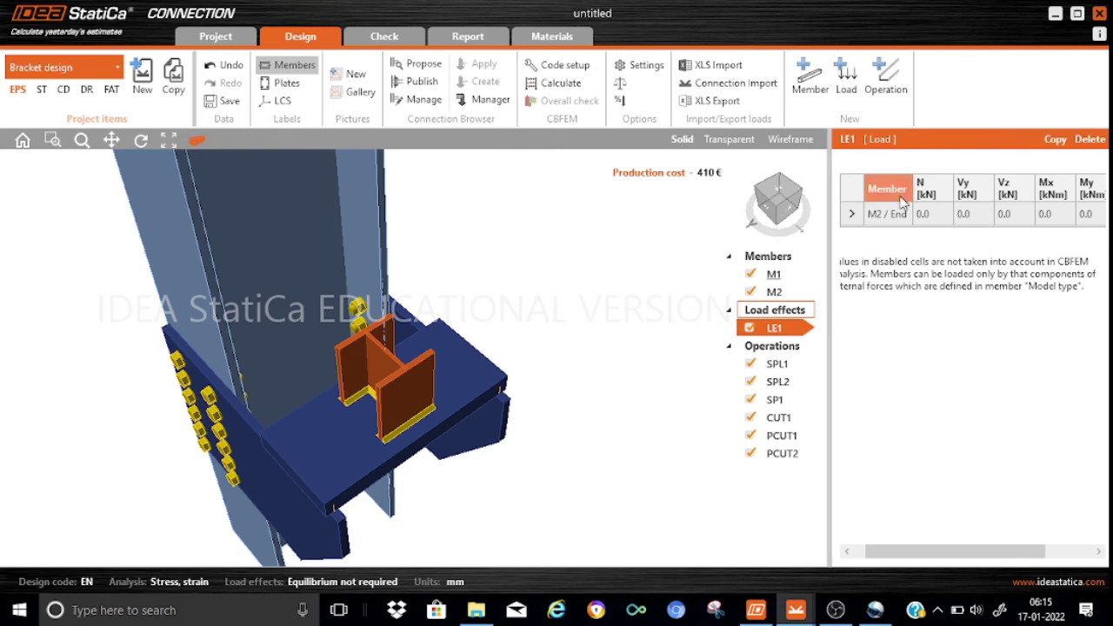
# Set the axial force N at the end of M2 to -500 kN and run the stress/strain analysis with the overall check.
pyautogui.click(939, 214)
pyautogui.write('-5')
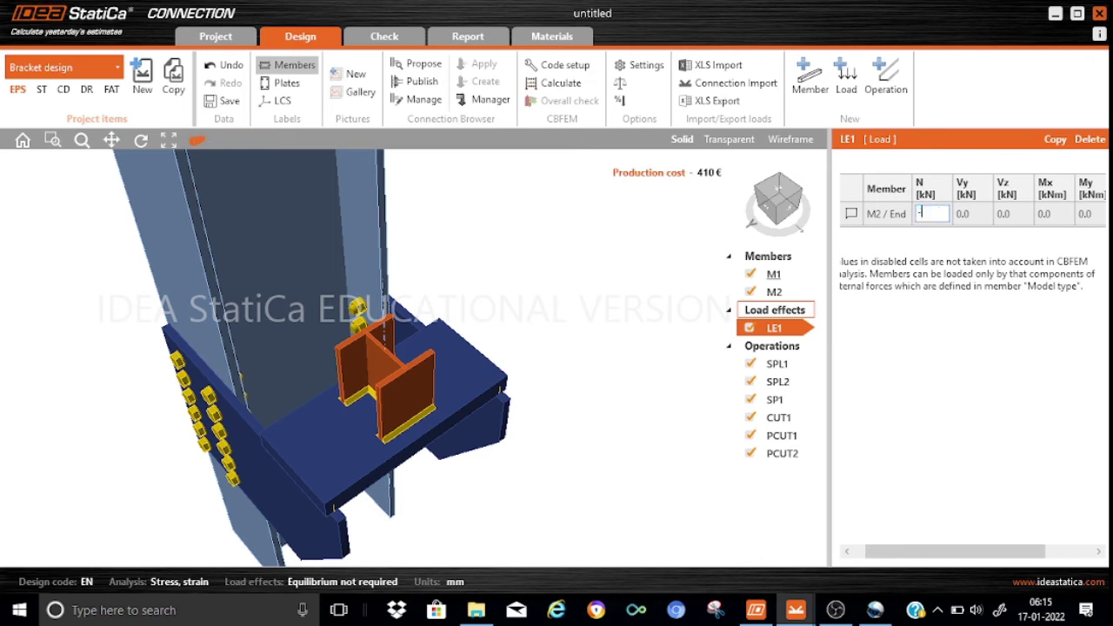
pyautogui.click(971, 213)
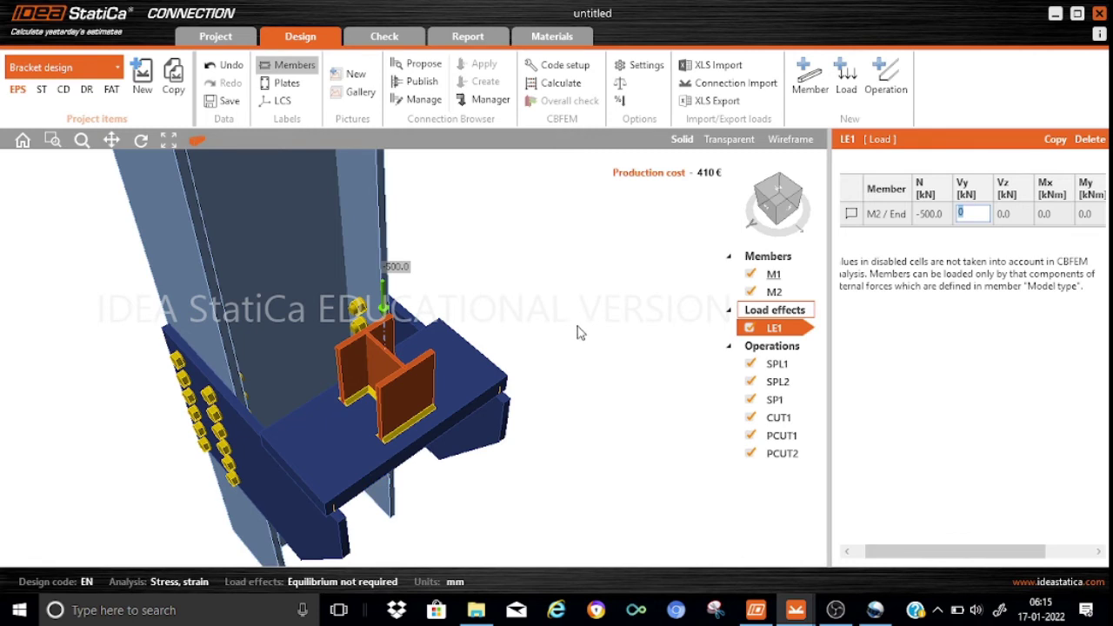
pyautogui.click(563, 84)
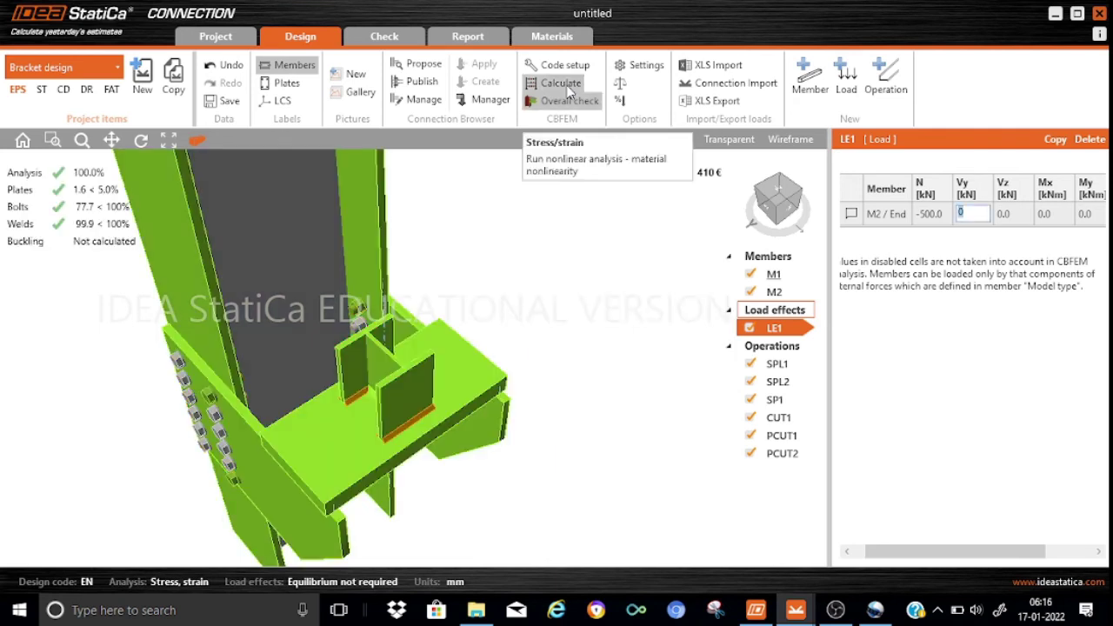
pyautogui.click(568, 98)
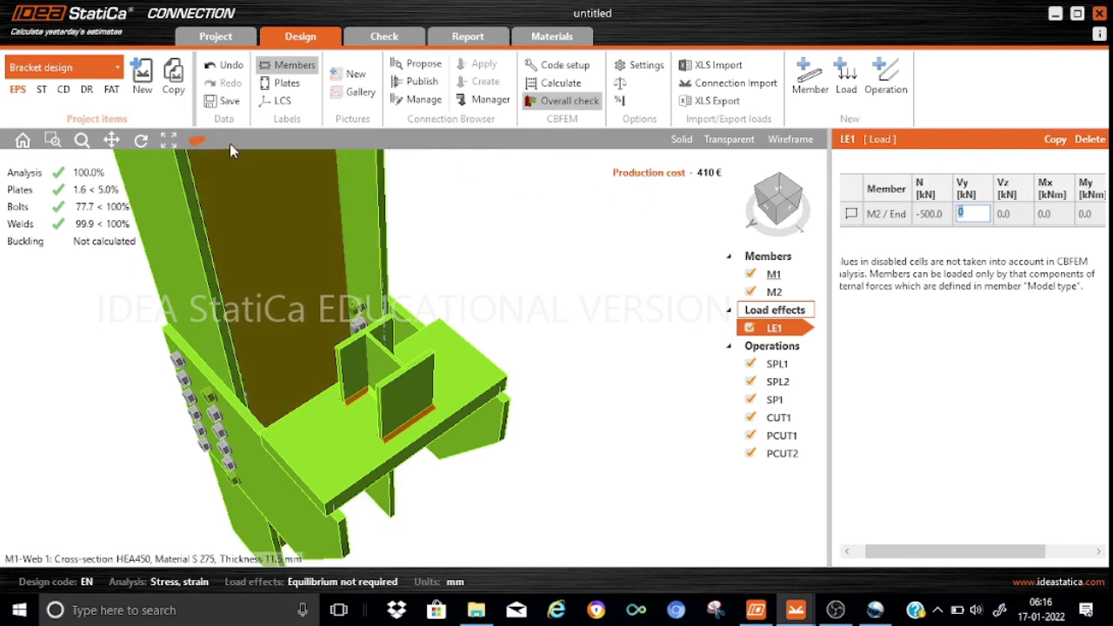
# Turn off the perspective view and display the plastic strain results of the connection.
pyautogui.click(197, 139)
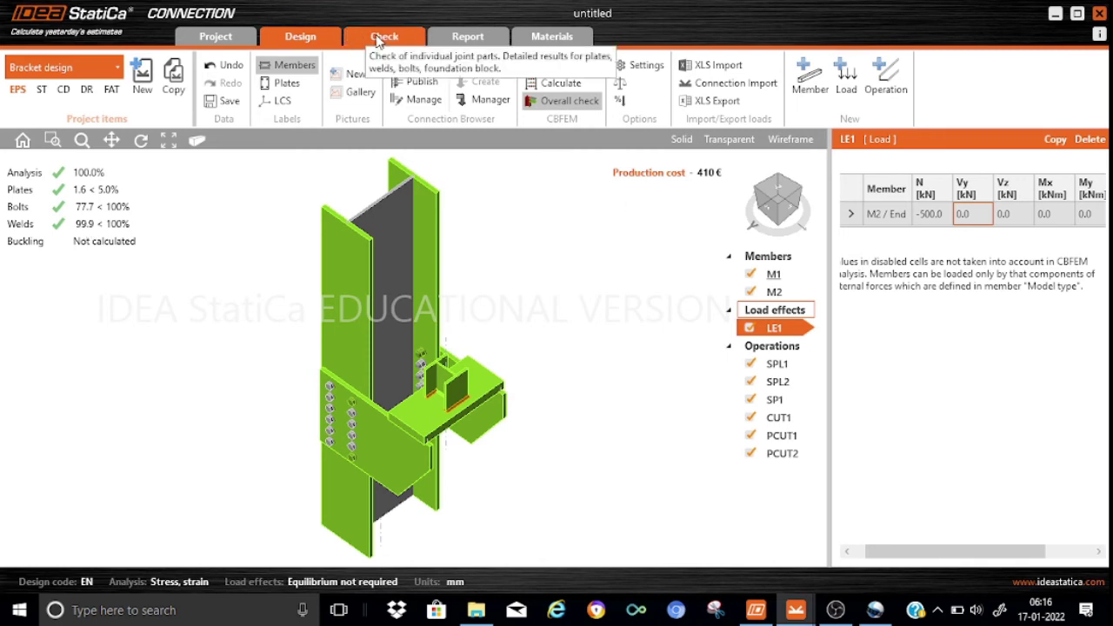
pyautogui.click(382, 36)
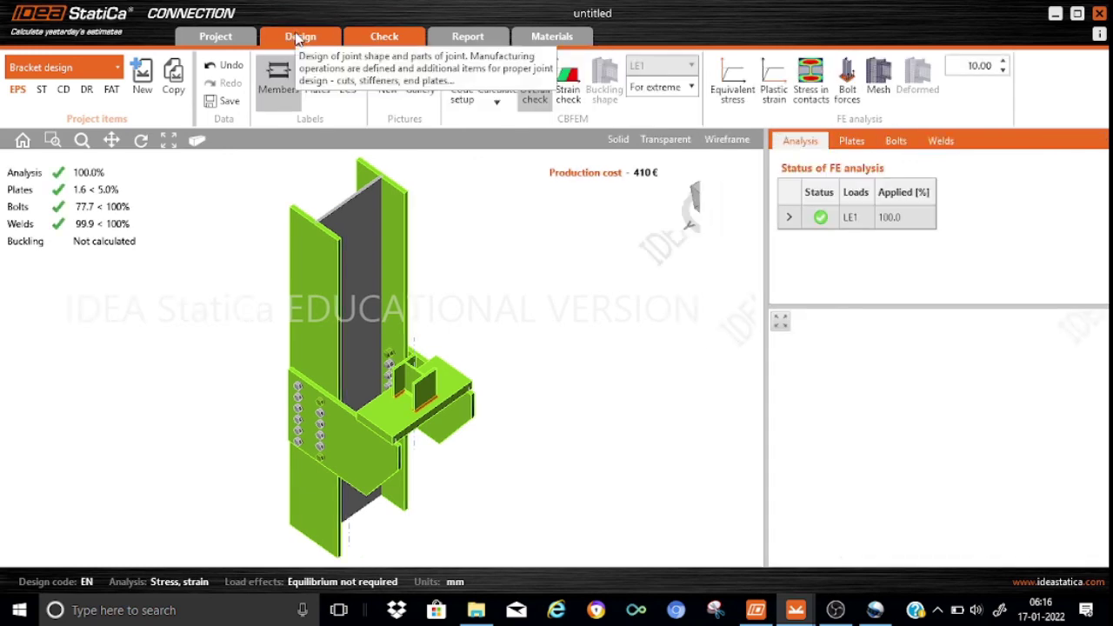
pyautogui.click(297, 37)
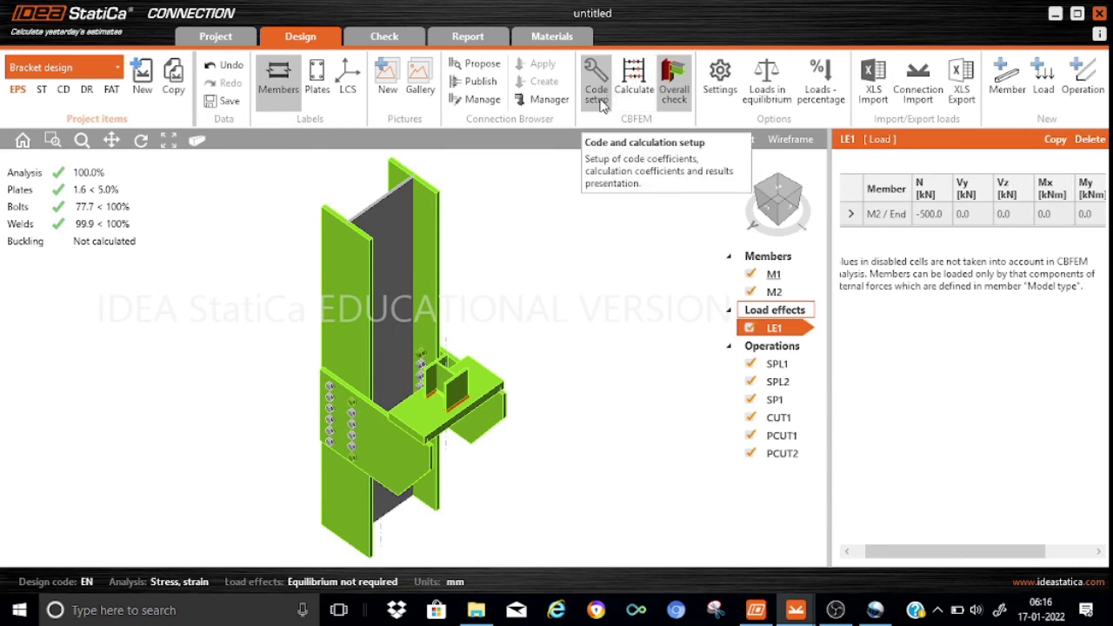
pyautogui.click(366, 37)
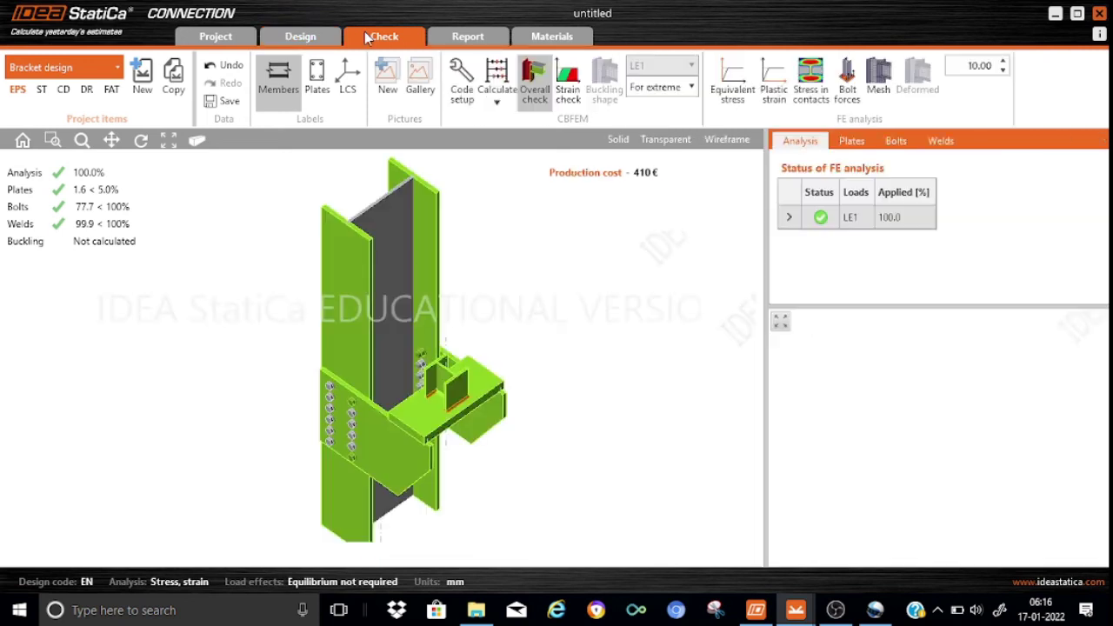
pyautogui.click(776, 94)
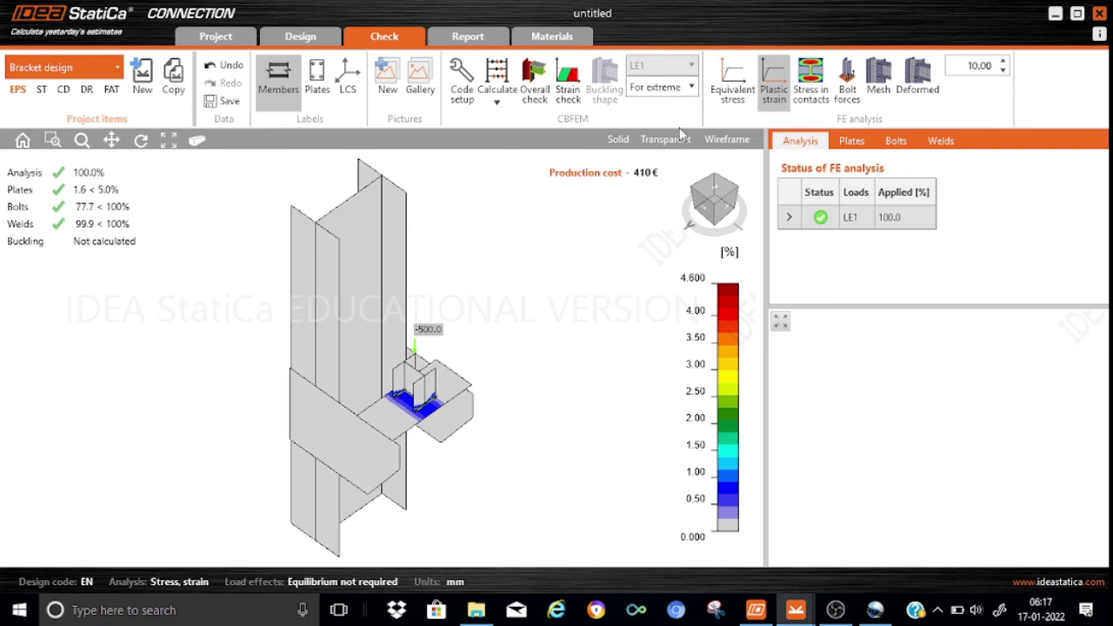
# Show the finite element mesh and examine the bolt check utilisations from B1 to B8, highlighting bolt B7.
pyautogui.click(896, 141)
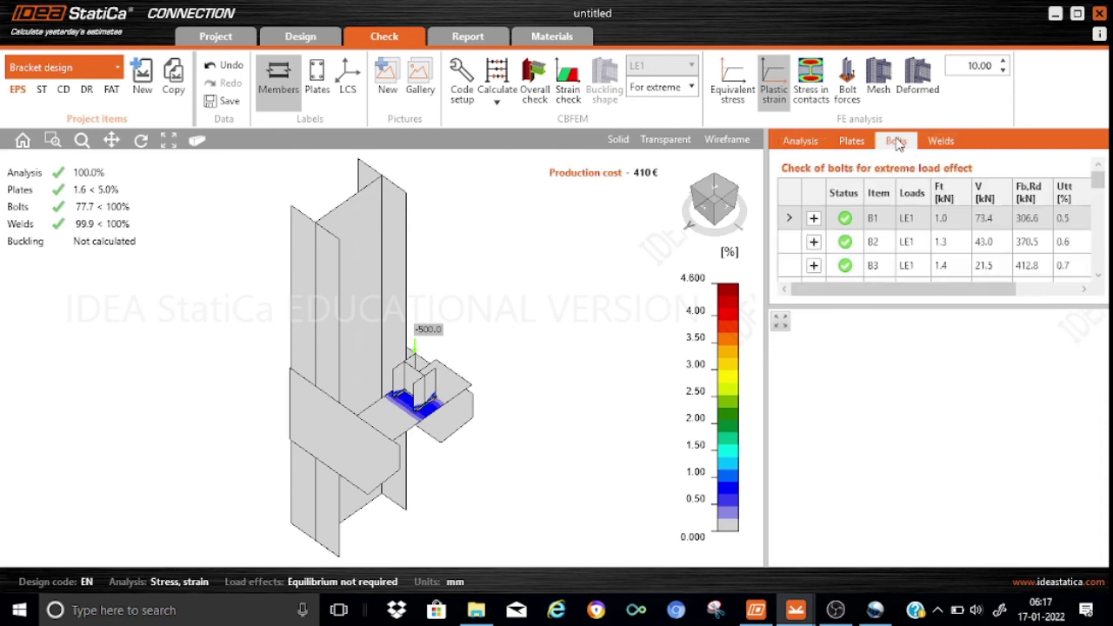
pyautogui.click(879, 79)
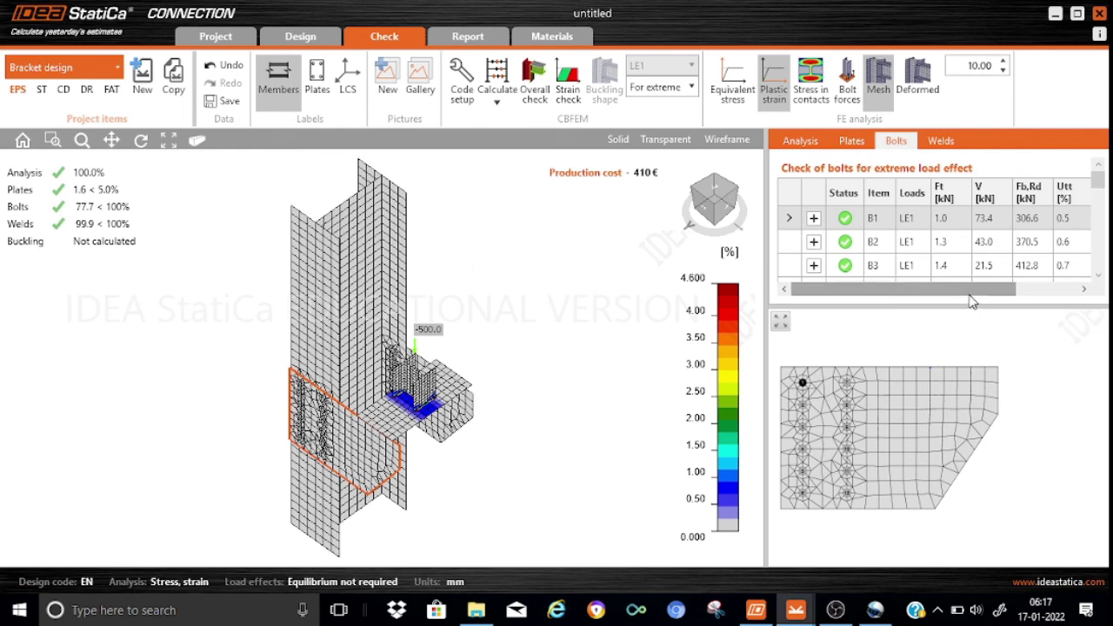
pyautogui.moveTo(982, 289); pyautogui.dragTo(1048, 290)
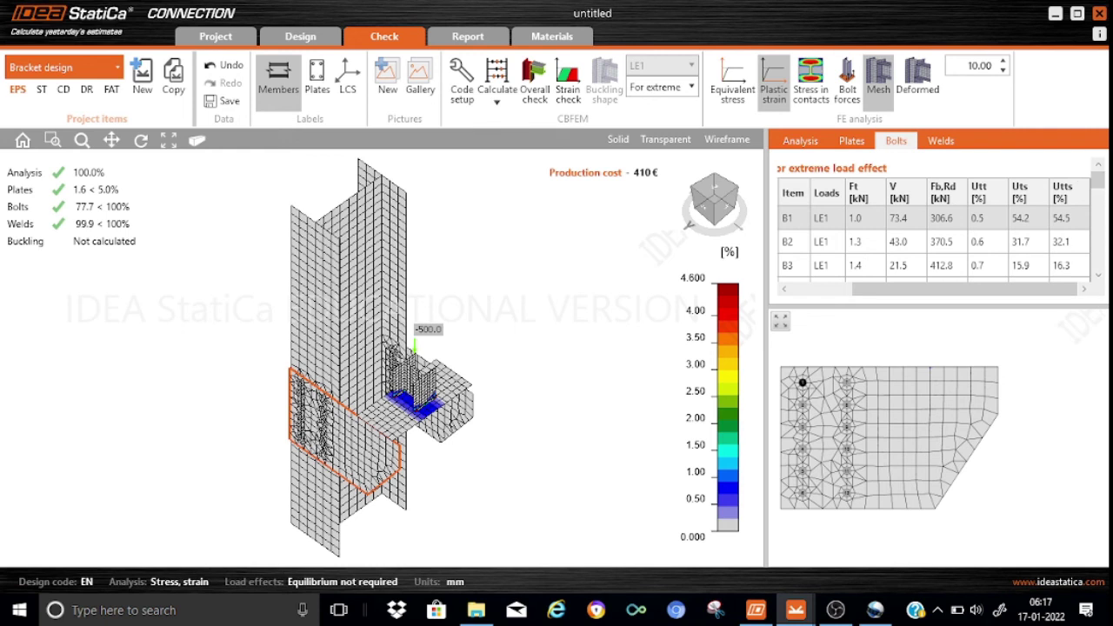
pyautogui.click(1099, 276)
pyautogui.click(1100, 277)
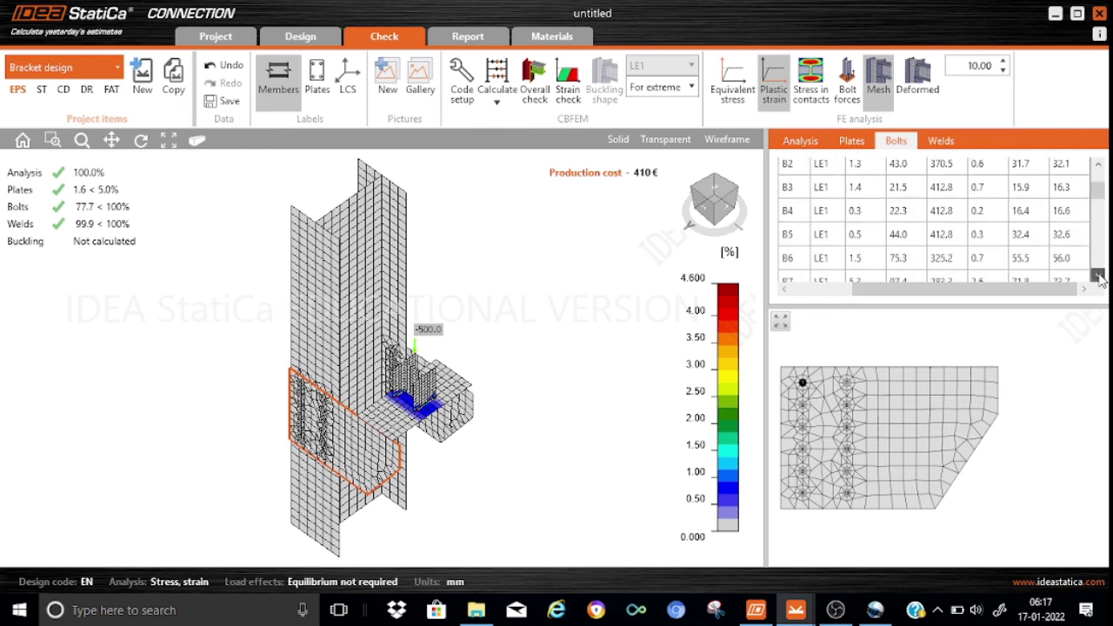
pyautogui.click(1100, 277)
pyautogui.click(1099, 276)
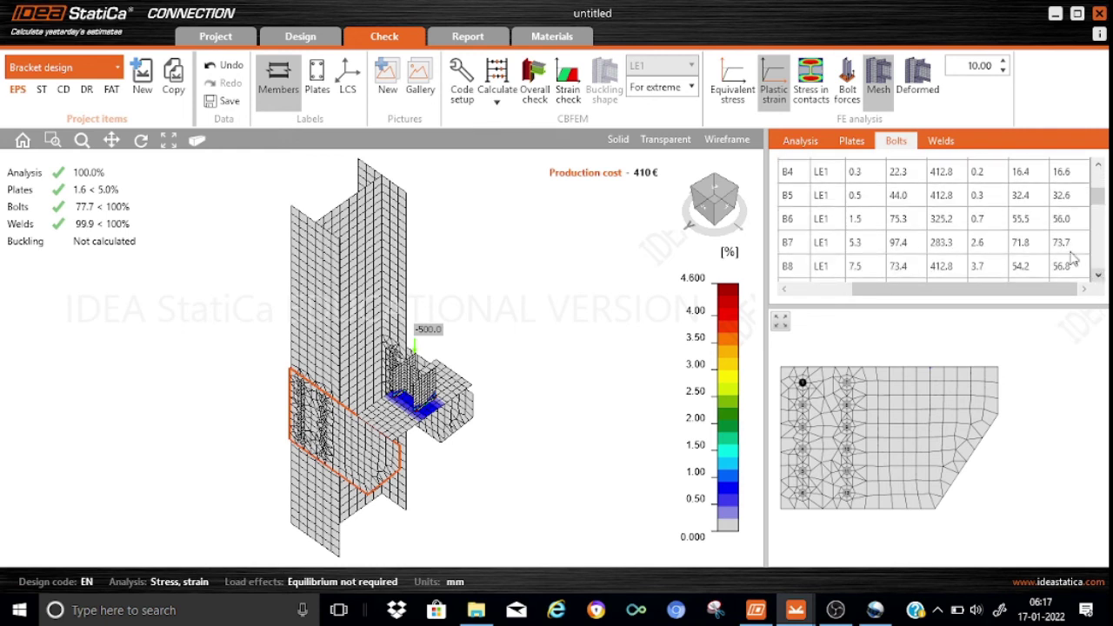
pyautogui.click(1031, 245)
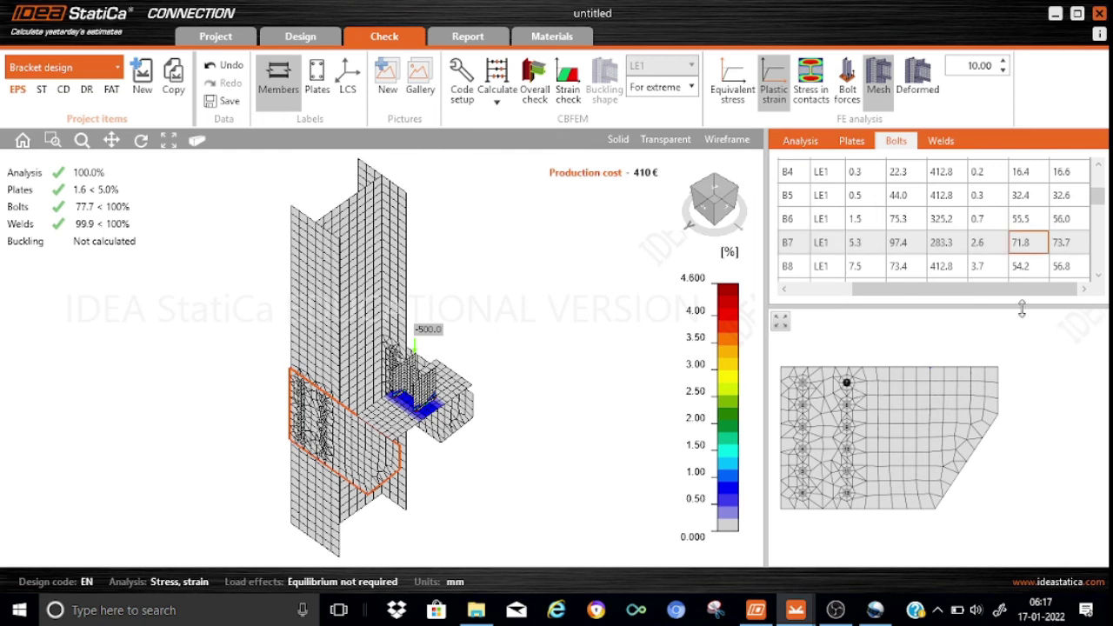
# Examine the utilisations of the remaining bolts through B24, highlighting bolts B19 and B24 on the plate.
pyautogui.click(1098, 273)
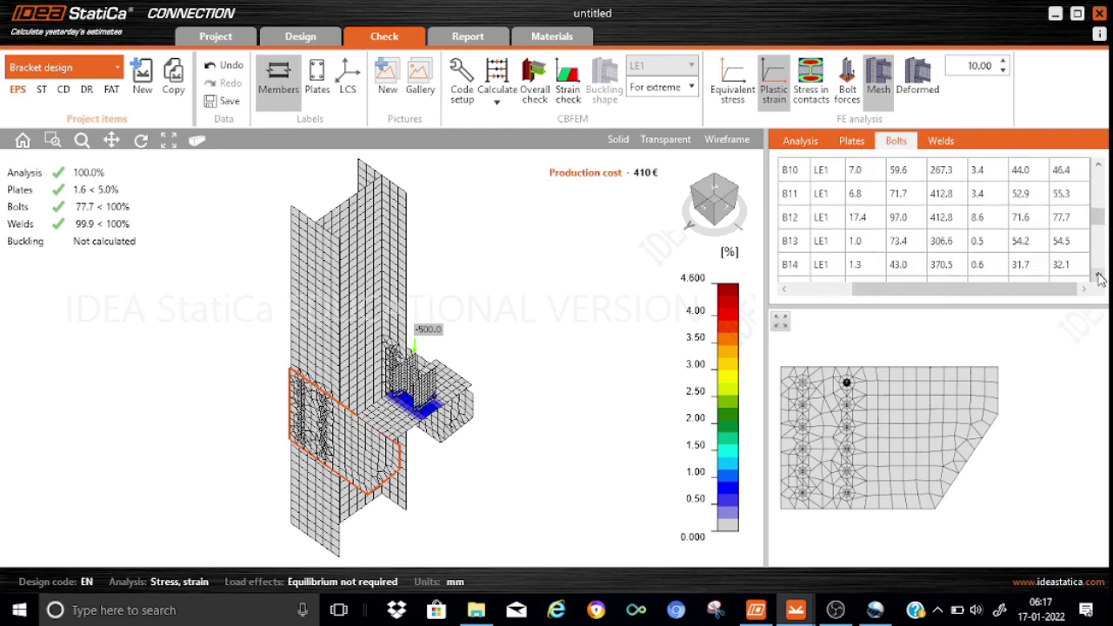
pyautogui.click(1098, 274)
pyautogui.click(1098, 274)
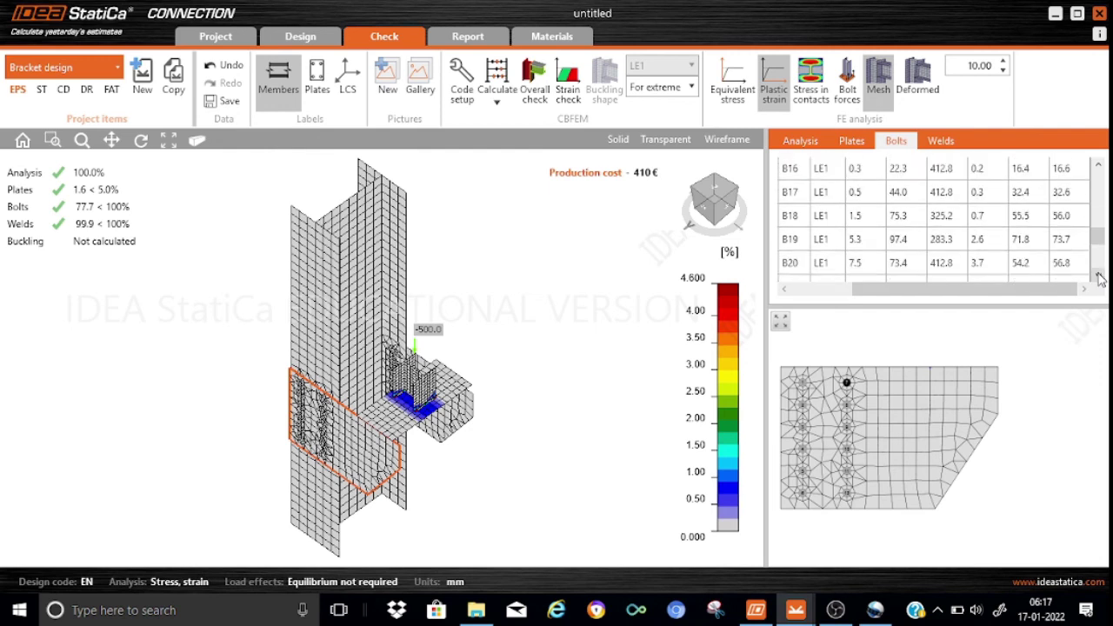
pyautogui.click(1040, 242)
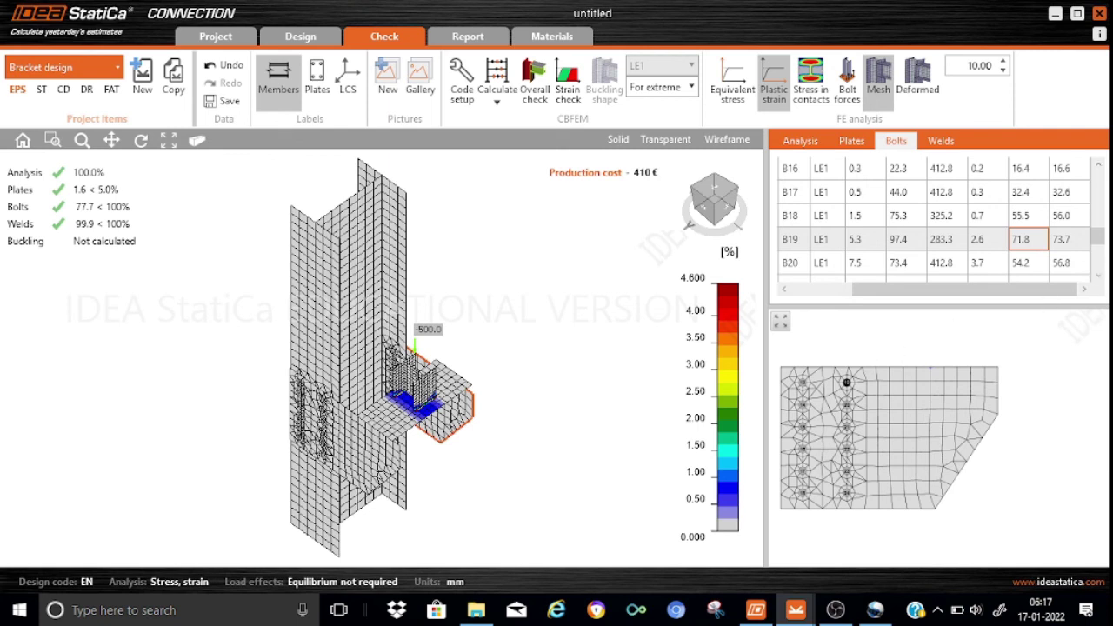
pyautogui.click(1100, 274)
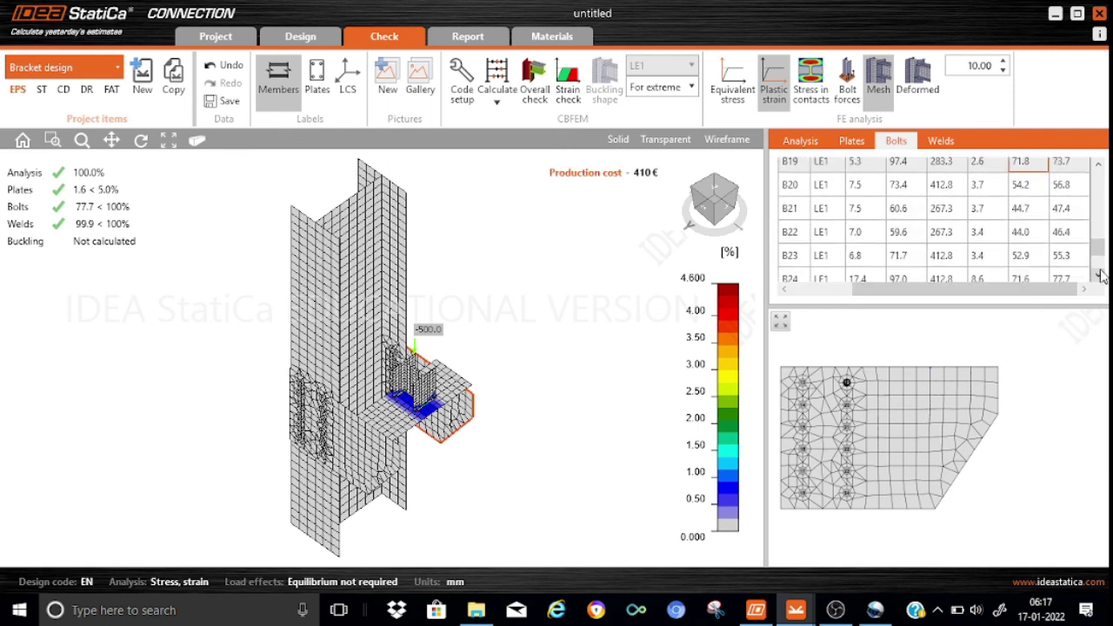
pyautogui.click(1100, 274)
pyautogui.click(1067, 227)
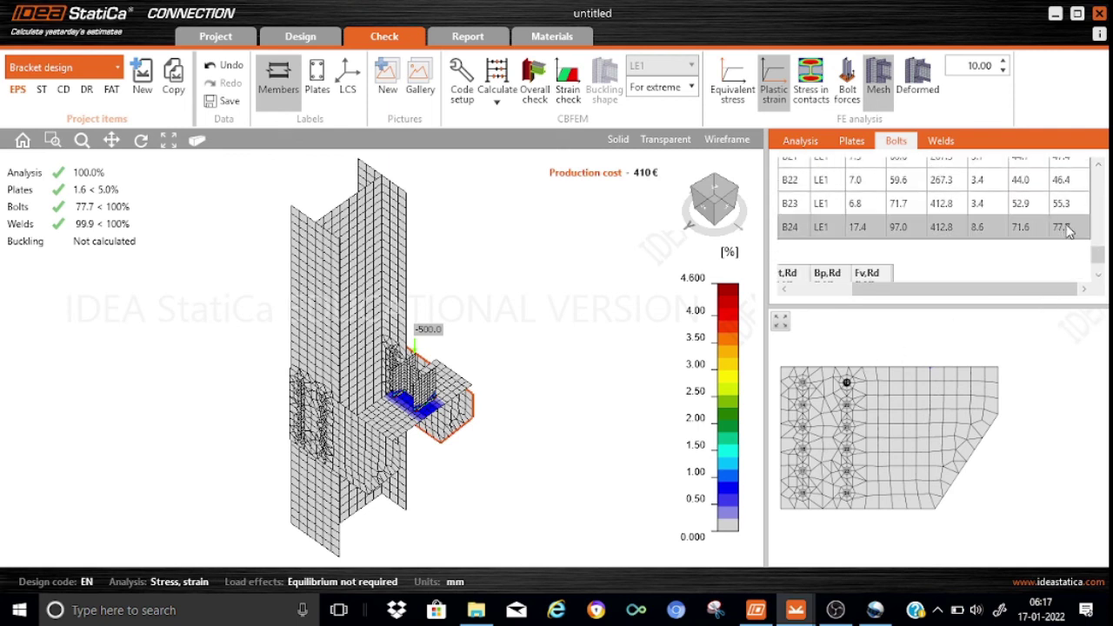
pyautogui.click(1068, 227)
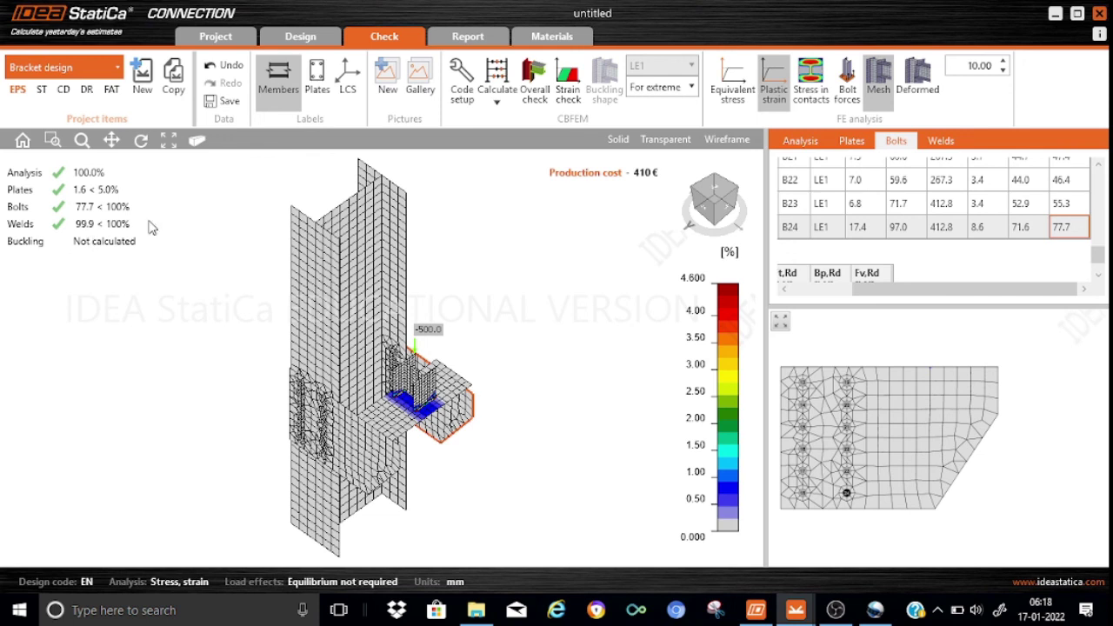
# Examine the weld check utilisations and highlight the SP1 weld at the M2-bfl 1 edge.
pyautogui.click(940, 142)
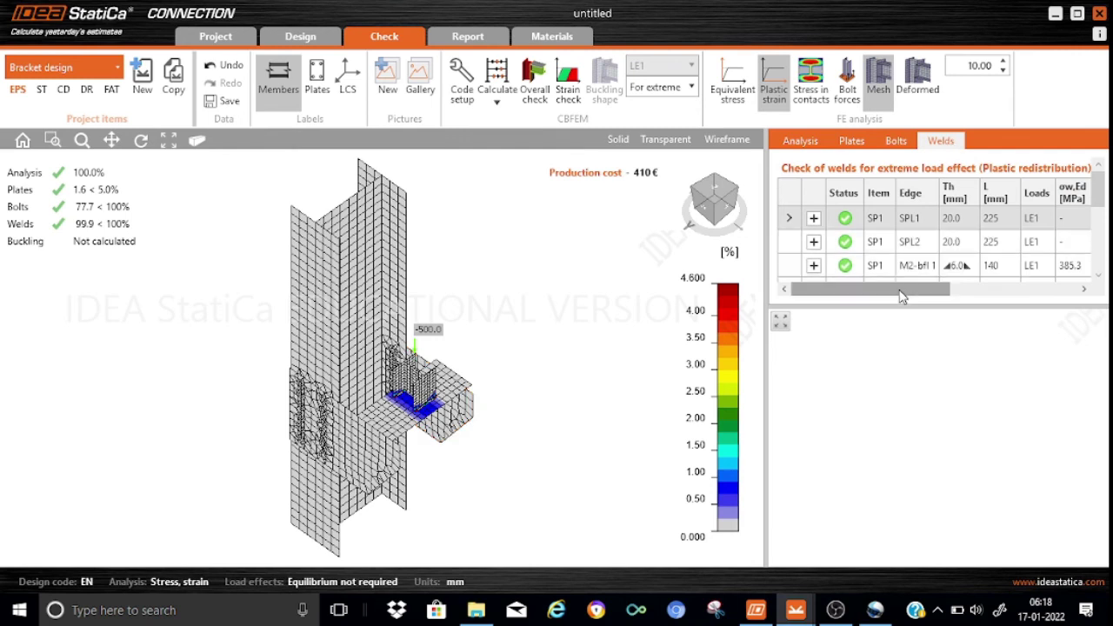
pyautogui.moveTo(902, 297); pyautogui.dragTo(1029, 296)
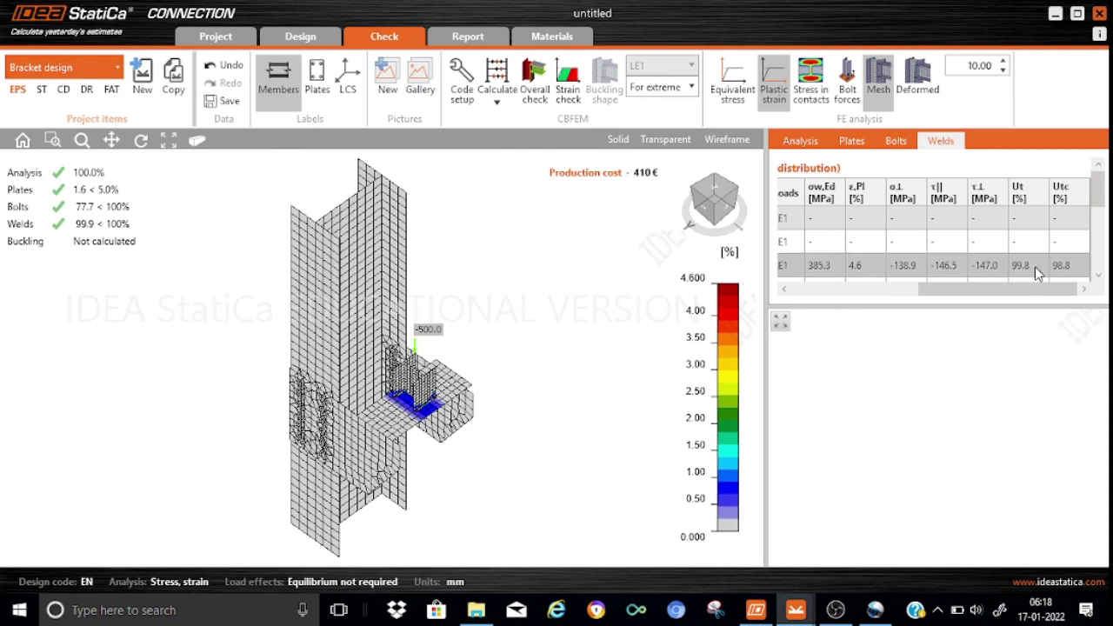
pyautogui.click(1031, 270)
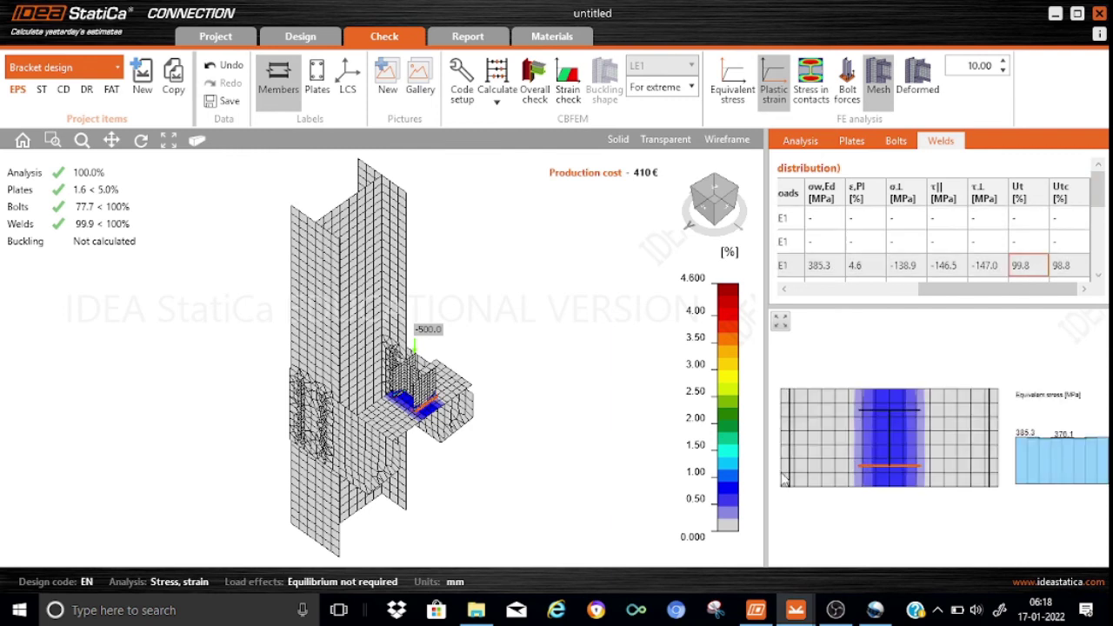